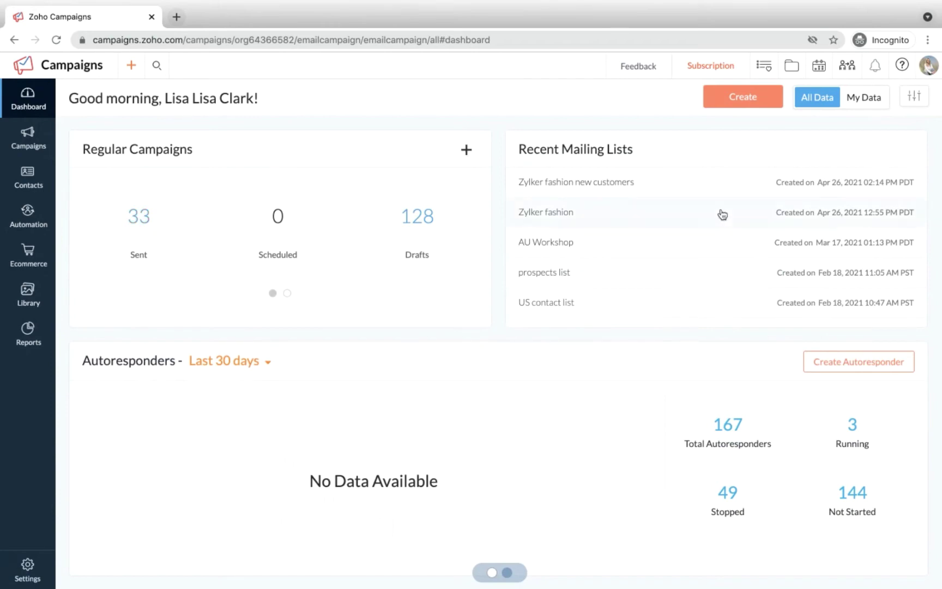
# Step: Go to the Signup Forms page under Contacts in the sidebar
pyautogui.scroll(-1, 721, 213)
pyautogui.scroll(-10, 475, 411)
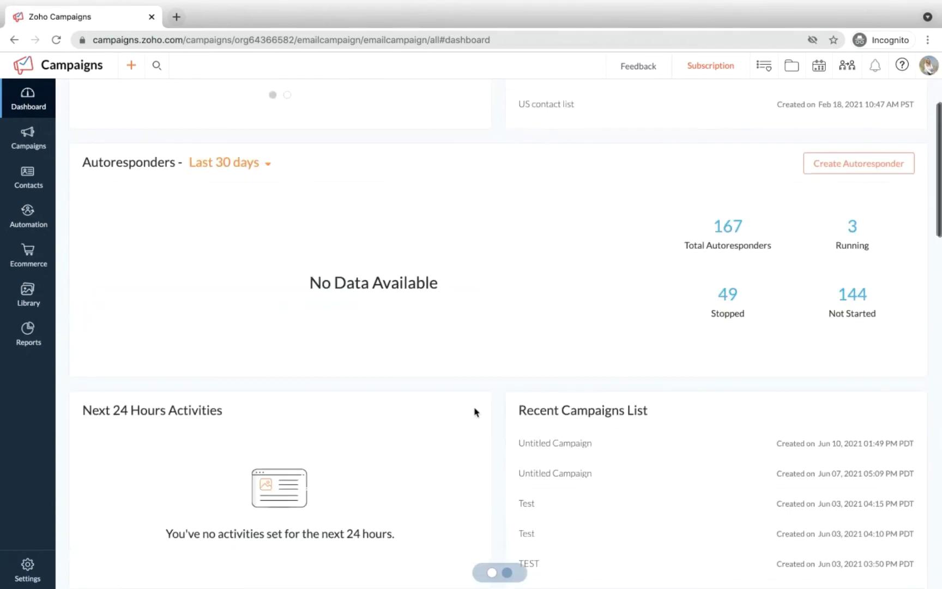
pyautogui.scroll(-10, 475, 411)
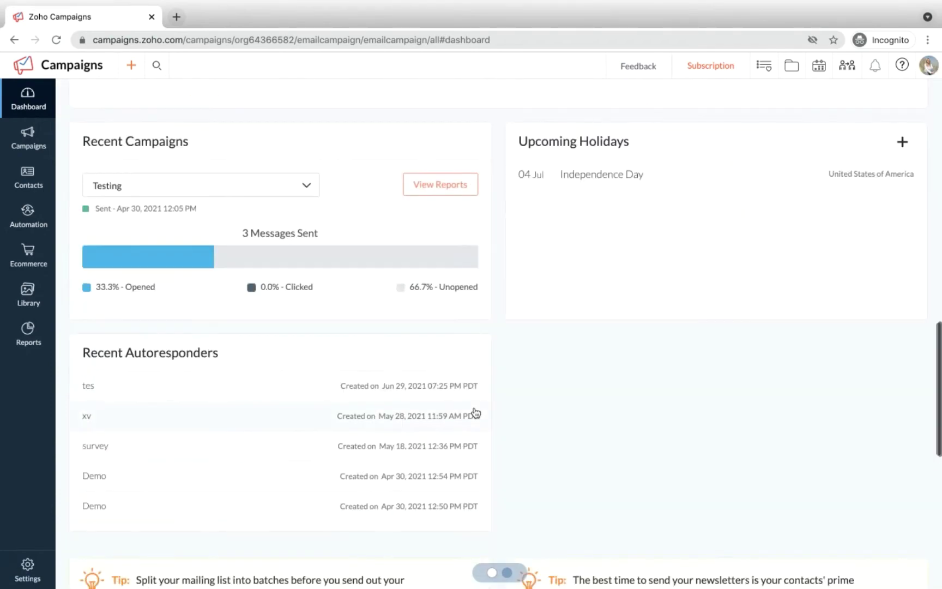
pyautogui.scroll(20, 476, 412)
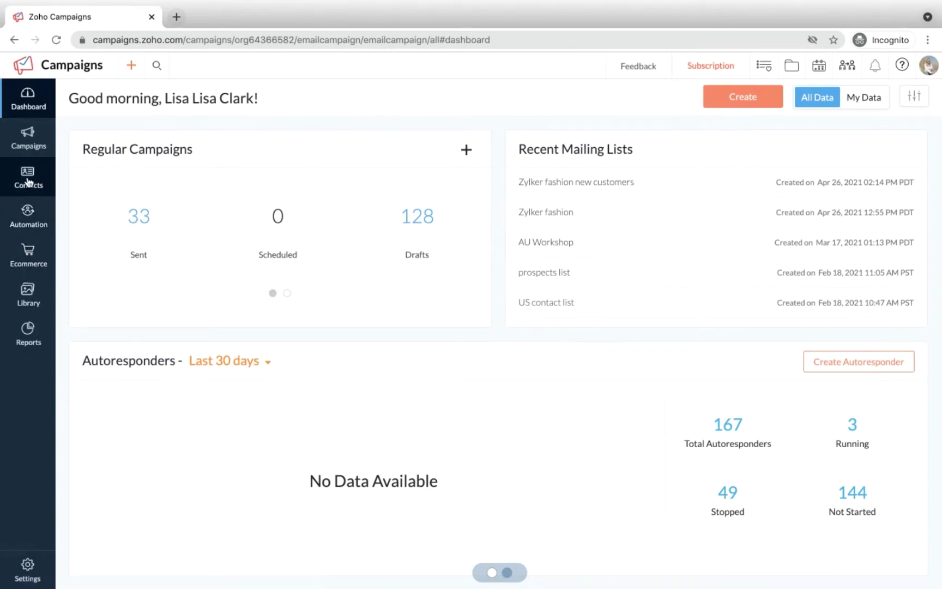
pyautogui.moveTo(28, 181)
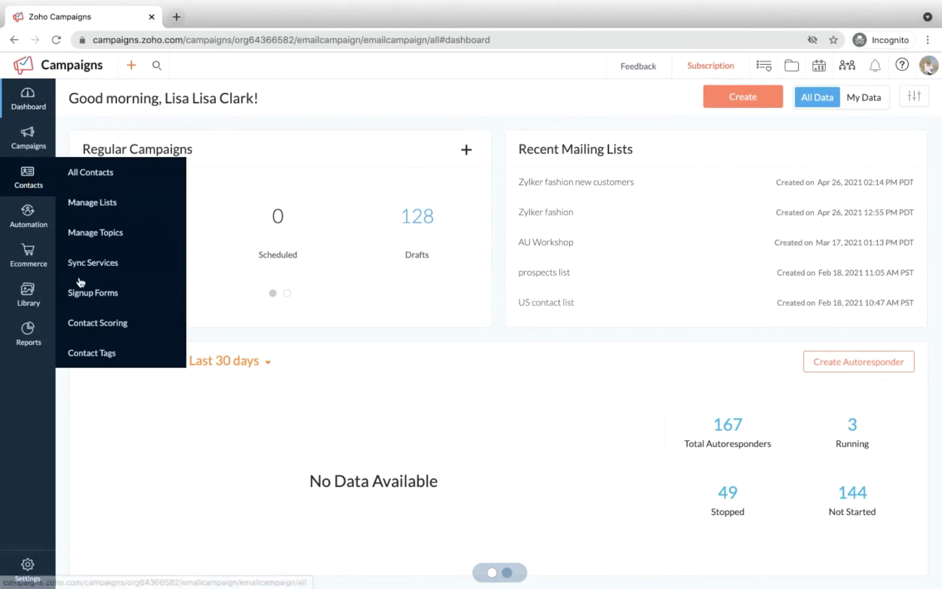
pyautogui.click(94, 294)
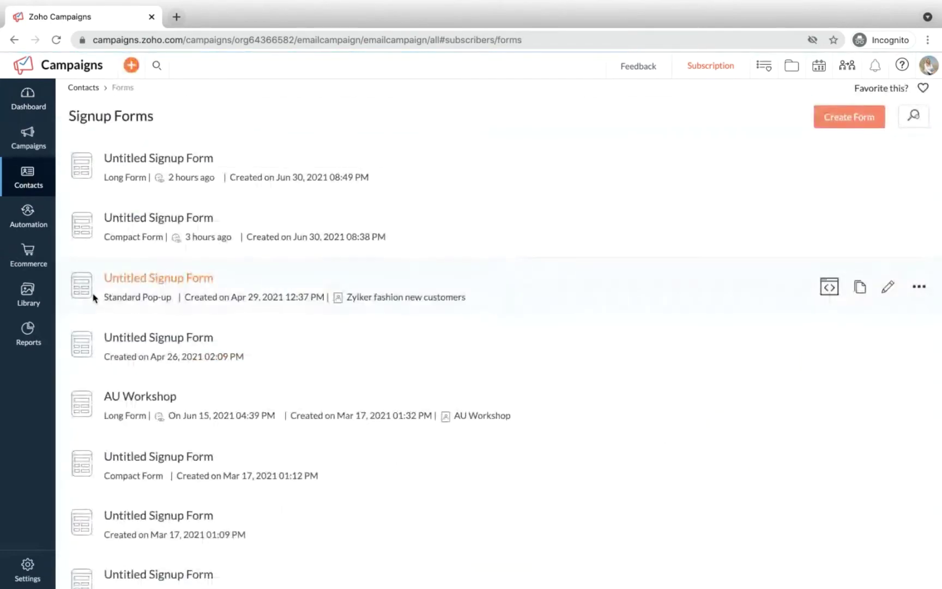
# Step: Create a new signup form and rename its title to 'Zylker Fitness'
pyautogui.click(849, 126)
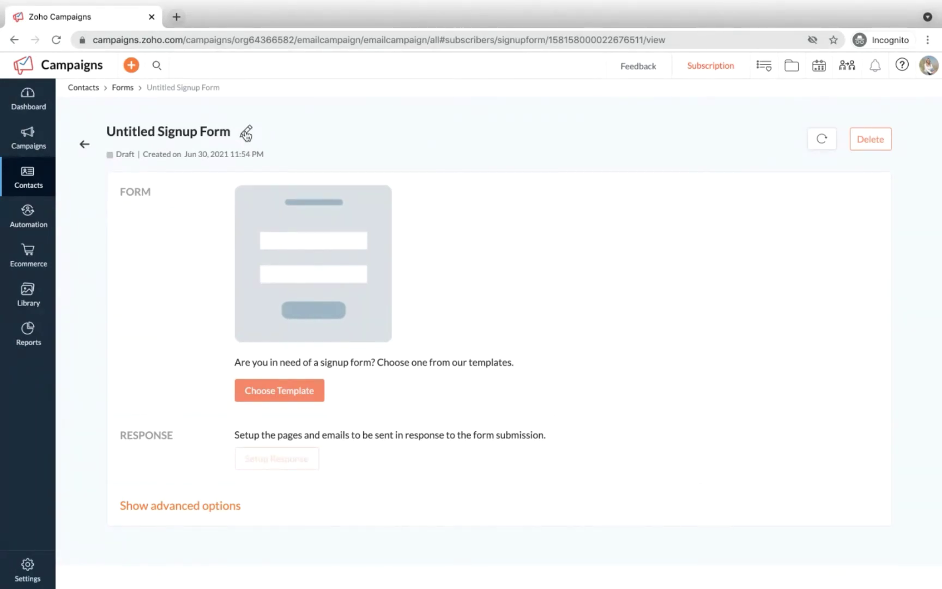
pyautogui.click(246, 132)
pyautogui.click(225, 157)
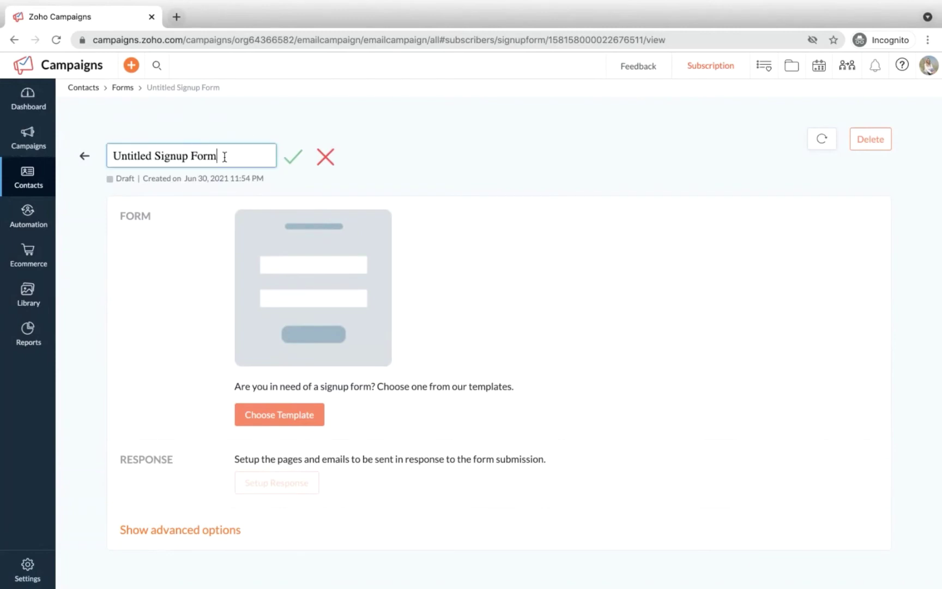
pyautogui.moveTo(225, 157); pyautogui.dragTo(97, 158)
pyautogui.write('Xylke')
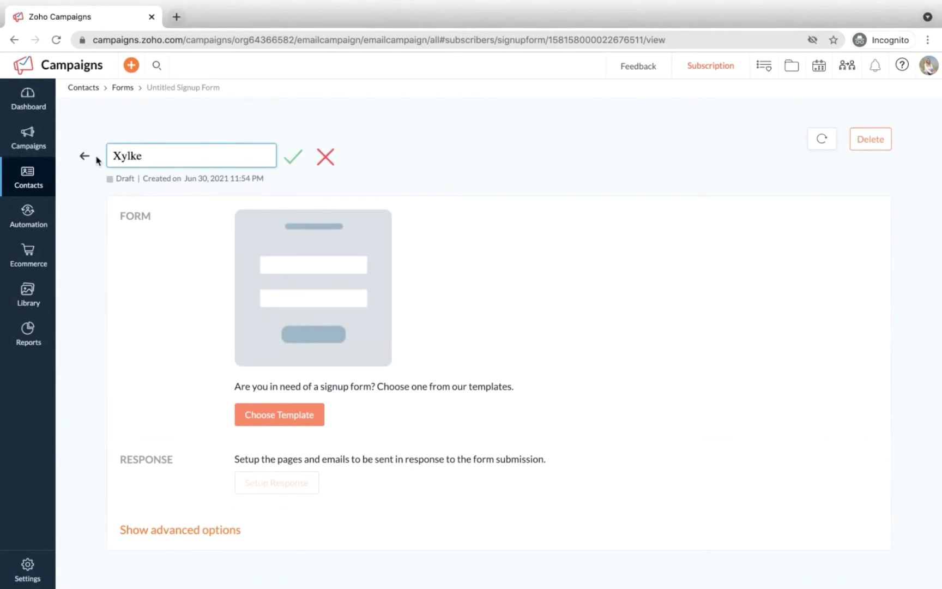
pyautogui.press('BackSpace')
pyautogui.press('BackSpace')
pyautogui.press('BackSpace')
pyautogui.press('BackSpace')
pyautogui.press('BackSpace')
pyautogui.write('Zylker Fitness')
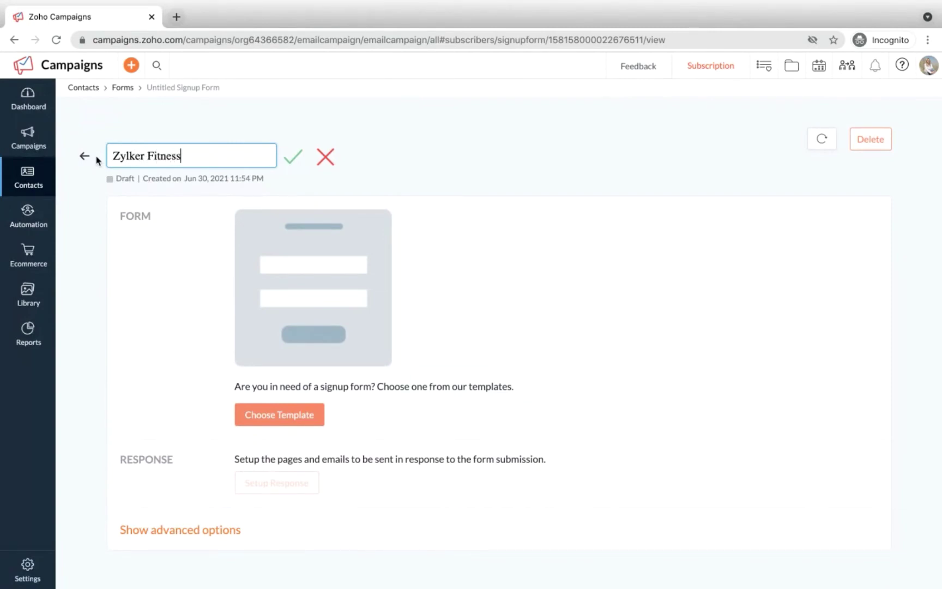
pyautogui.click(294, 158)
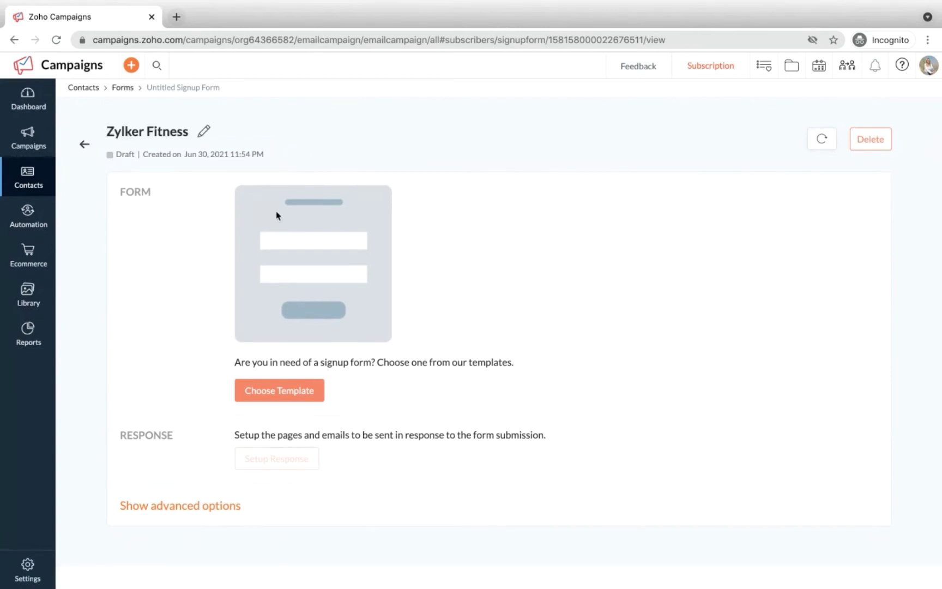
# Step: Apply the pink Join Our Newsletter template from the Long Forms templates
pyautogui.click(252, 389)
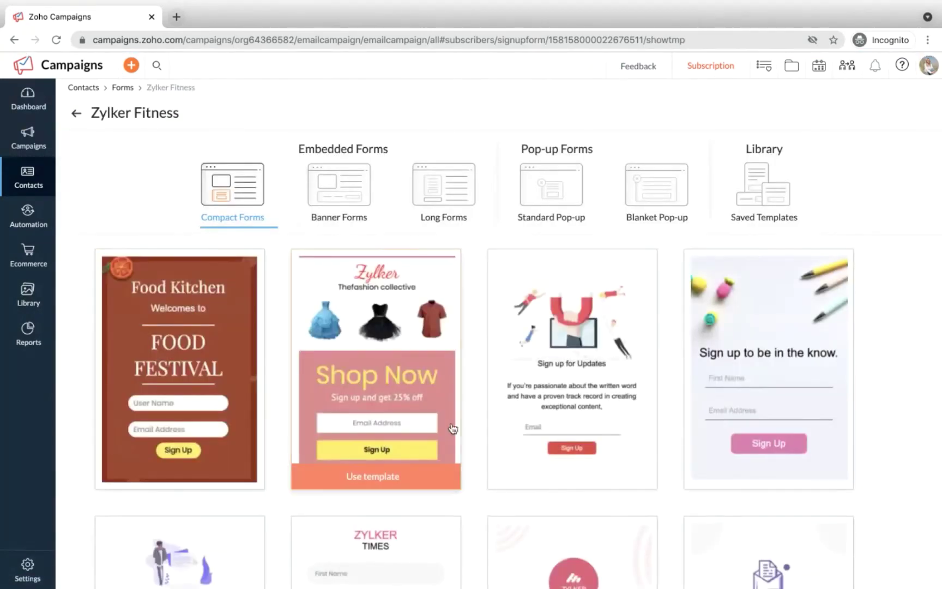
pyautogui.scroll(-10, 450, 428)
pyautogui.scroll(-10, 450, 429)
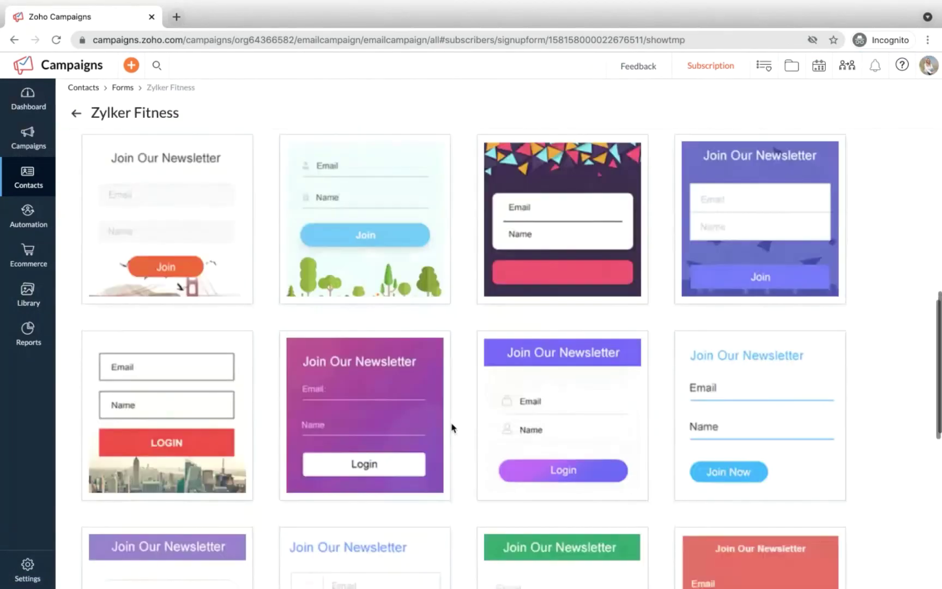
pyautogui.scroll(20, 452, 427)
pyautogui.scroll(1, 398, 389)
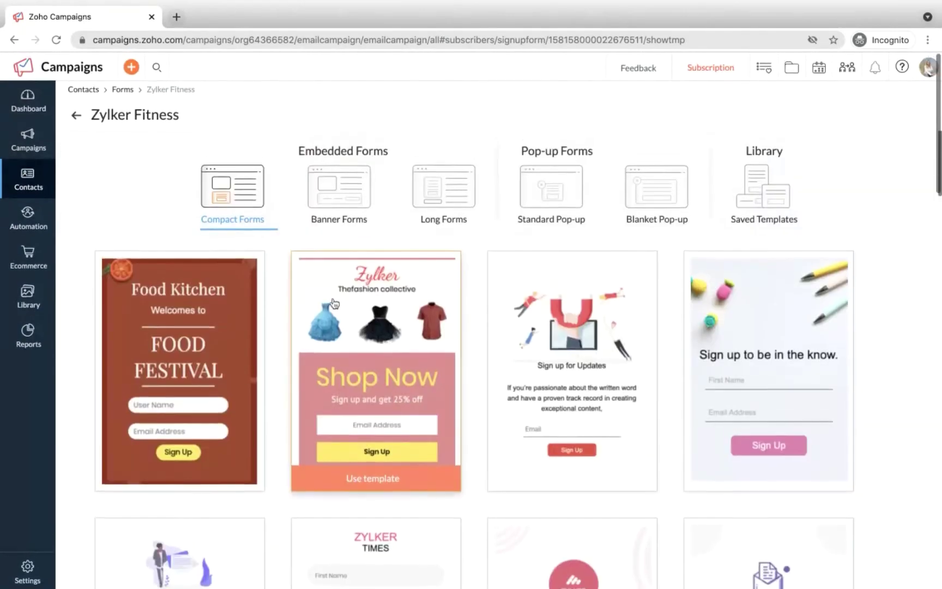
pyautogui.click(325, 199)
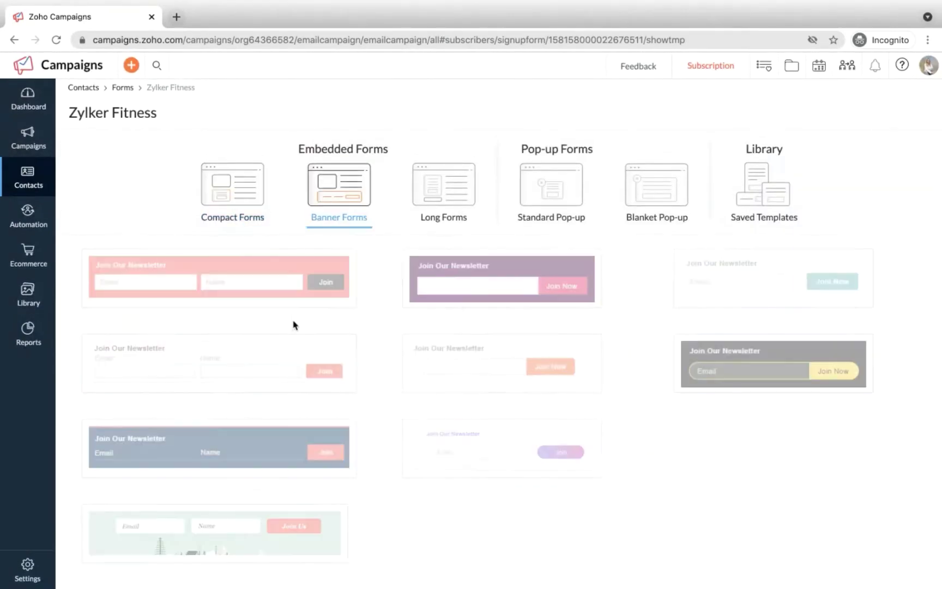
pyautogui.click(431, 191)
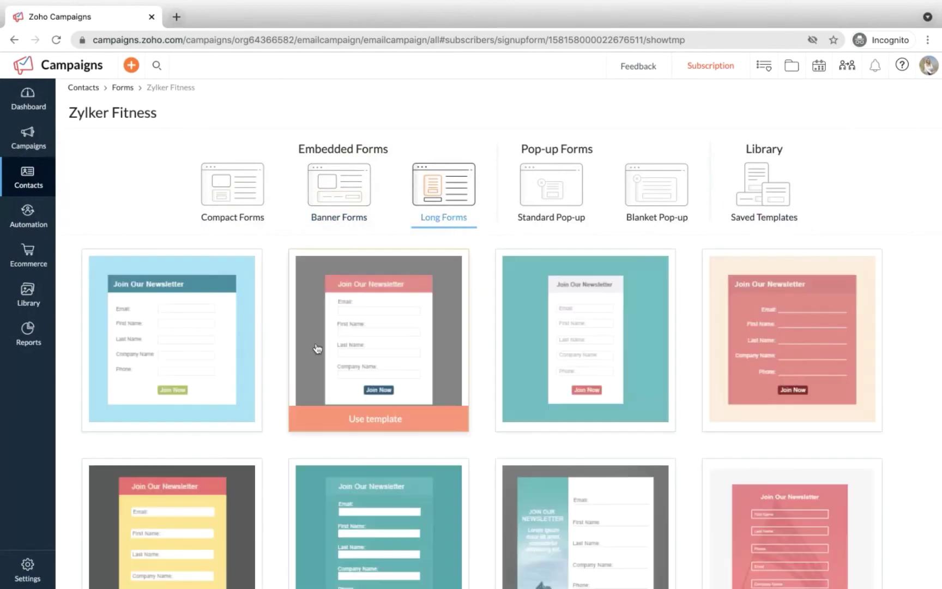
pyautogui.scroll(-3, 316, 351)
pyautogui.scroll(3, 316, 352)
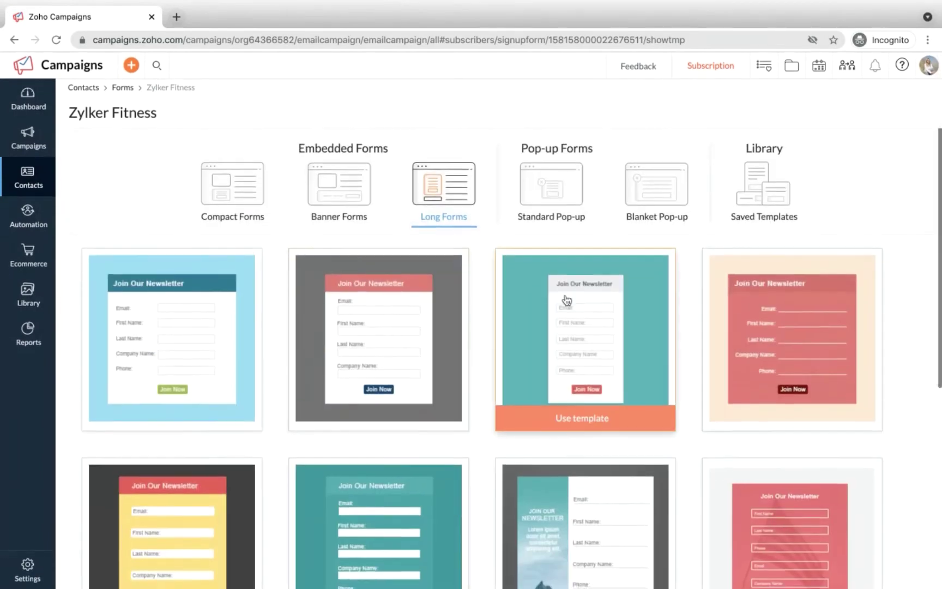
pyautogui.scroll(-5, 564, 306)
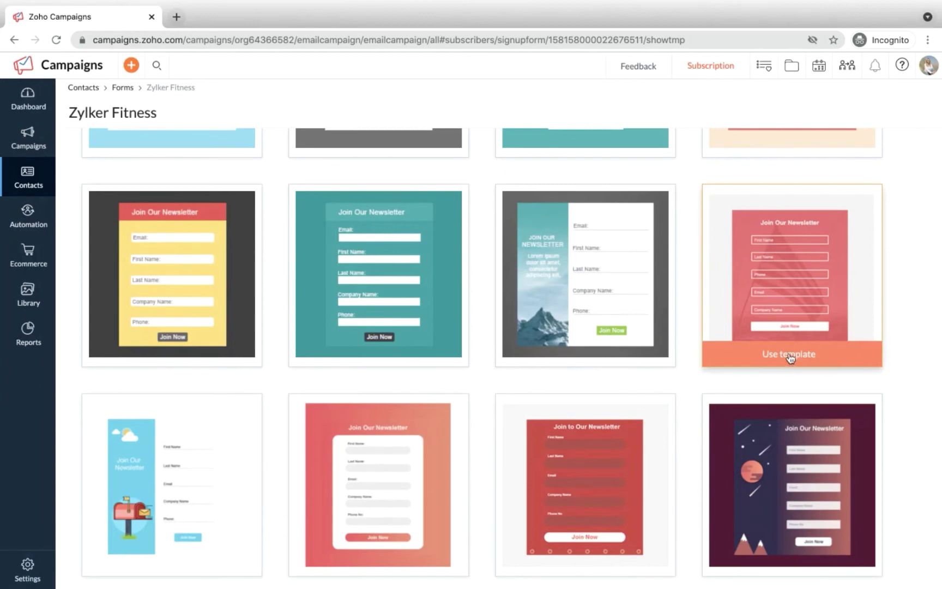
pyautogui.click(791, 355)
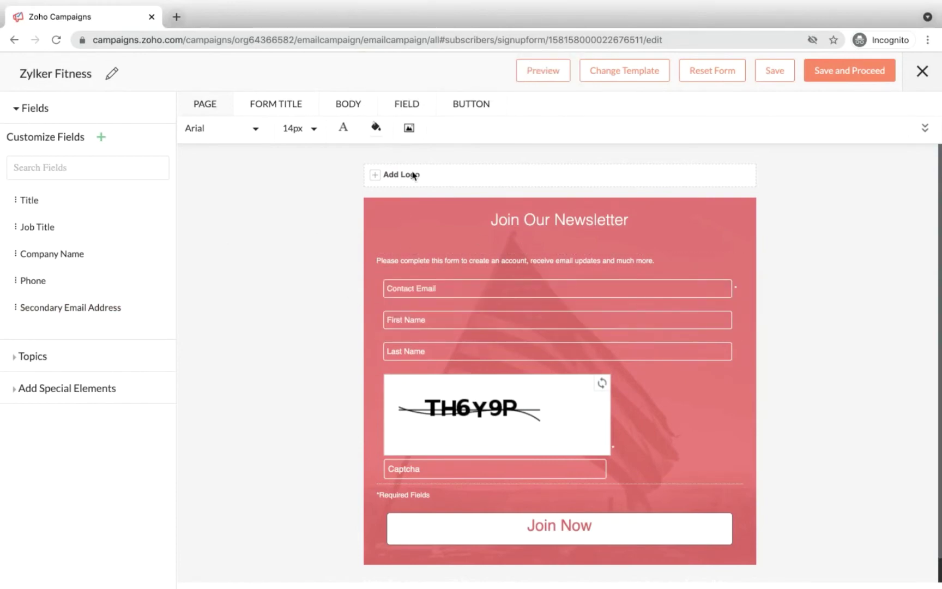
# Step: Add the Zylker logo from the Image Gallery to the top of the form
pyautogui.click(375, 175)
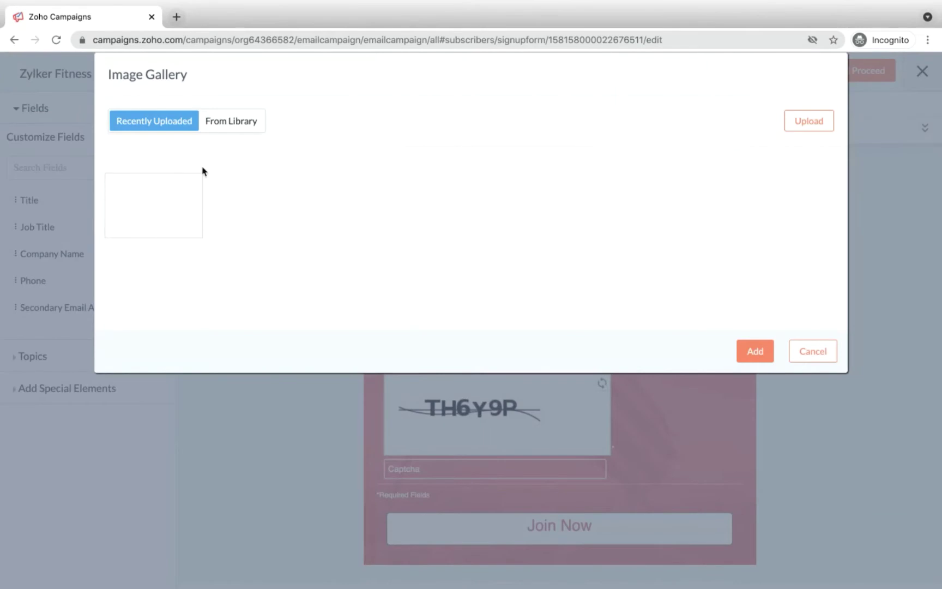
pyautogui.click(183, 202)
pyautogui.click(756, 349)
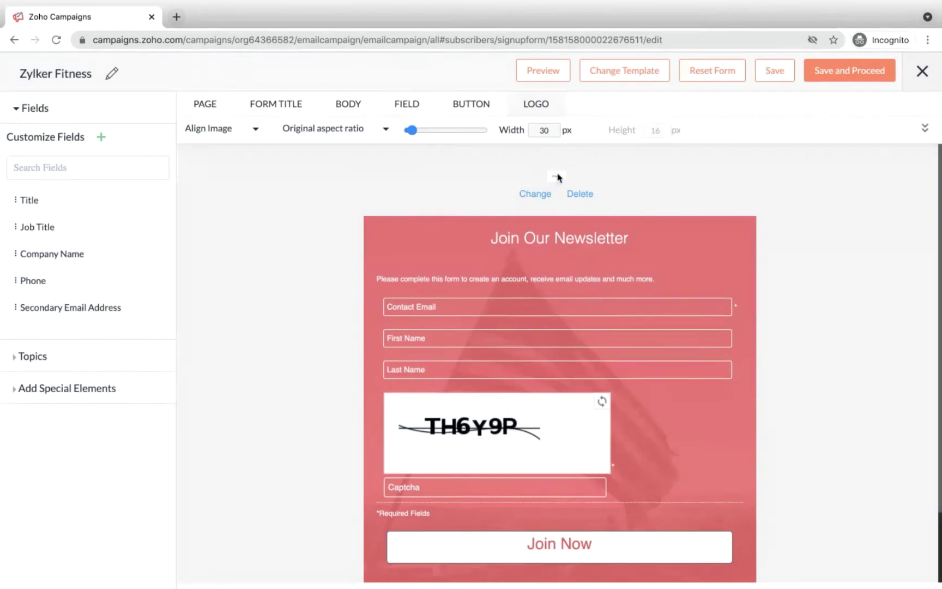
# Step: Delete the Last Name field from the form
pyautogui.scroll(-1, 436, 158)
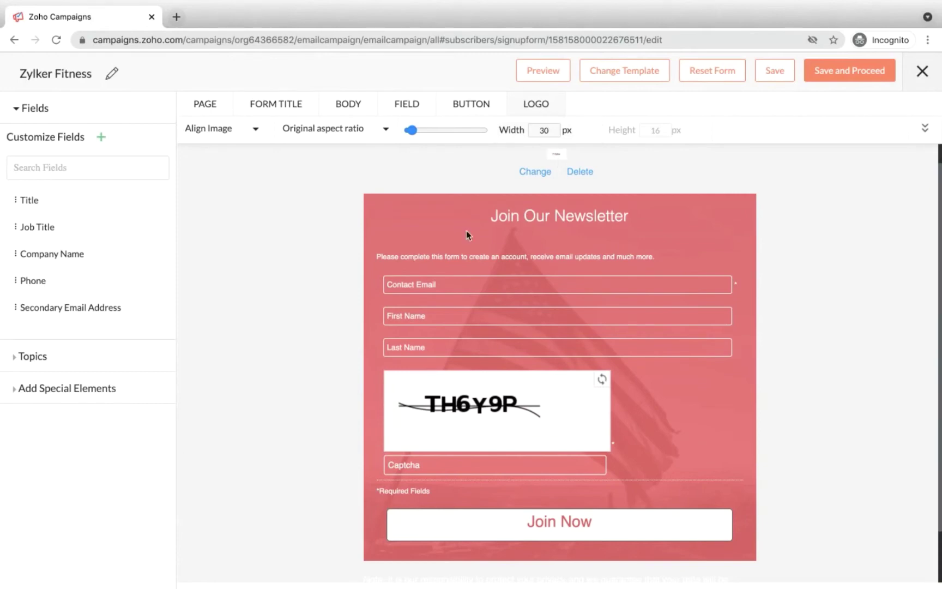
pyautogui.scroll(-1, 467, 231)
pyautogui.scroll(-1, 458, 245)
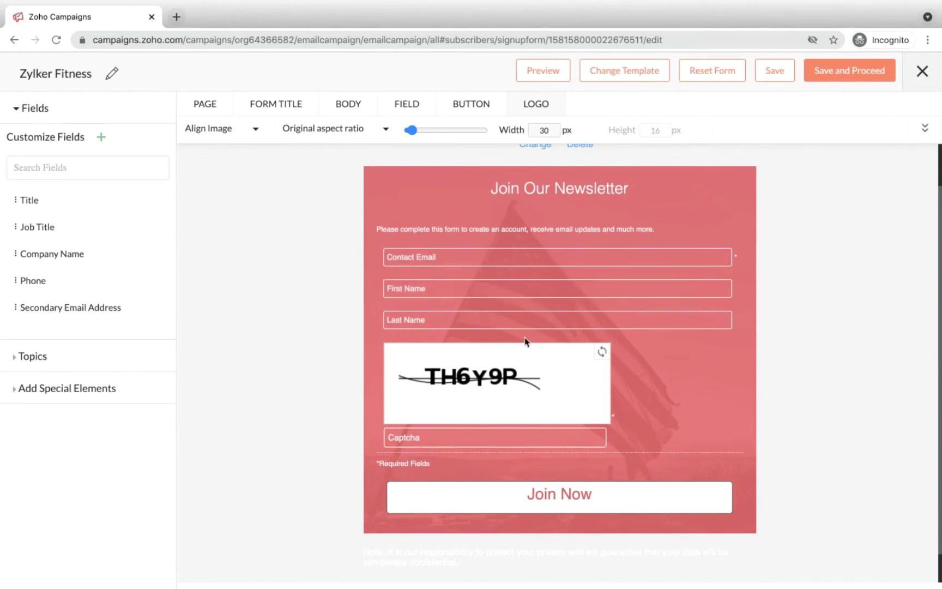
pyautogui.moveTo(641, 317)
pyautogui.click(737, 316)
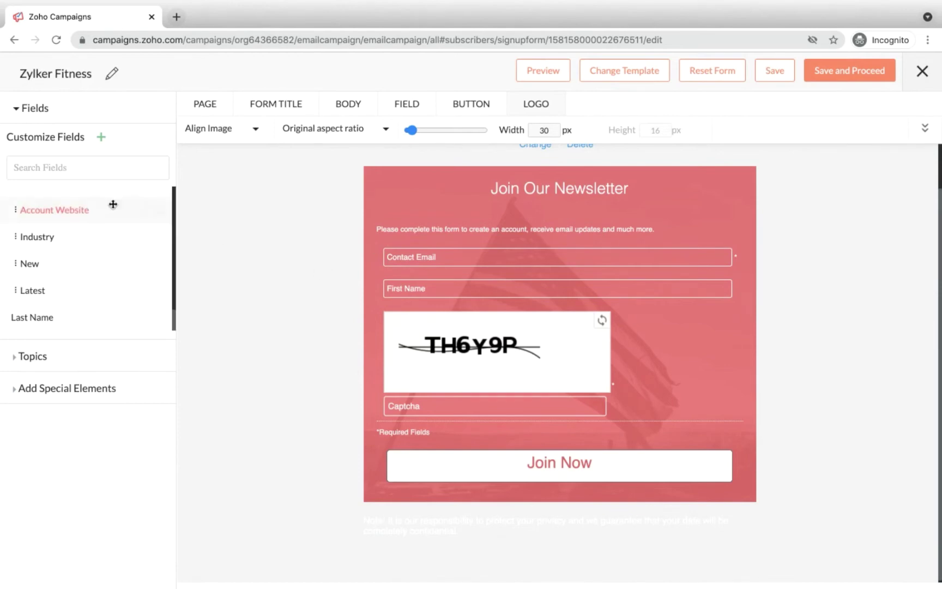
# Step: Find the Purpose field by searching 'purp', drop it below First Name, then clear the search
pyautogui.click(92, 175)
pyautogui.write('purp')
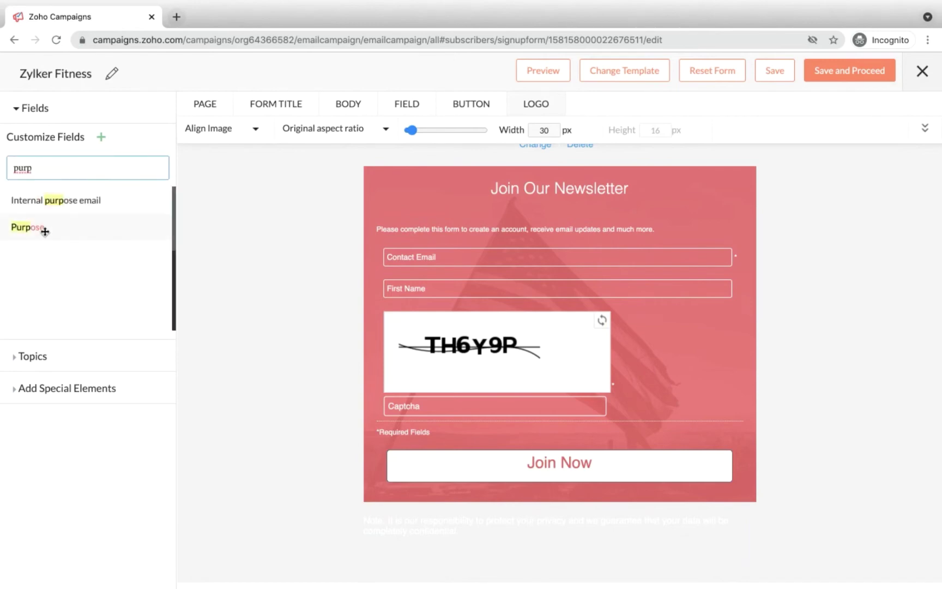
pyautogui.moveTo(45, 229); pyautogui.dragTo(444, 319)
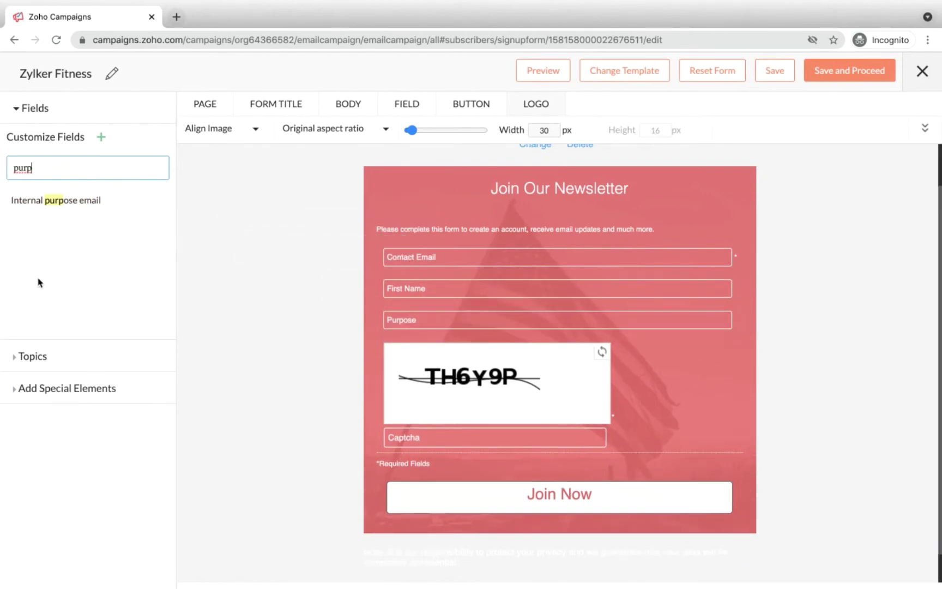
pyautogui.moveTo(80, 167); pyautogui.dragTo(17, 166)
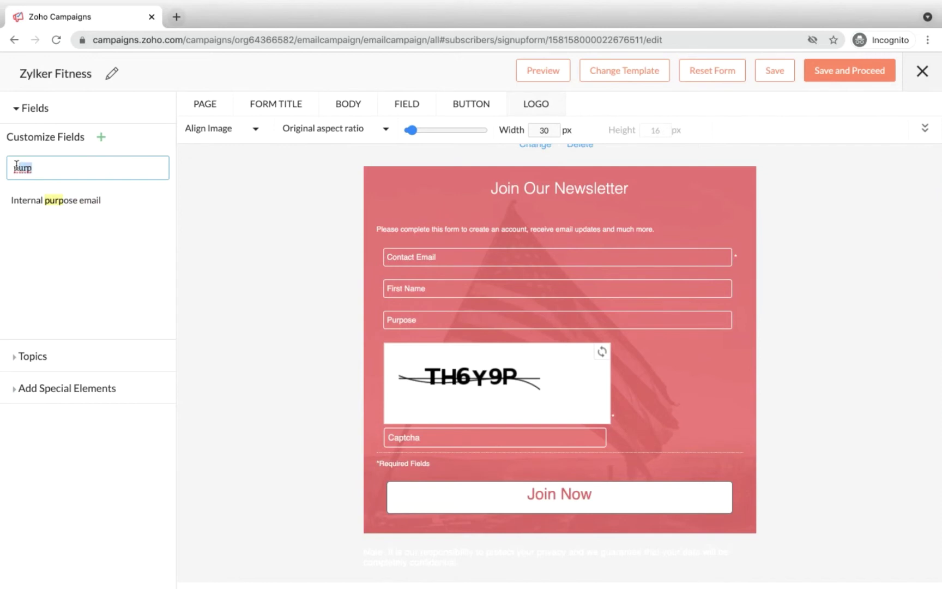
pyautogui.press('BackSpace')
pyautogui.click(223, 220)
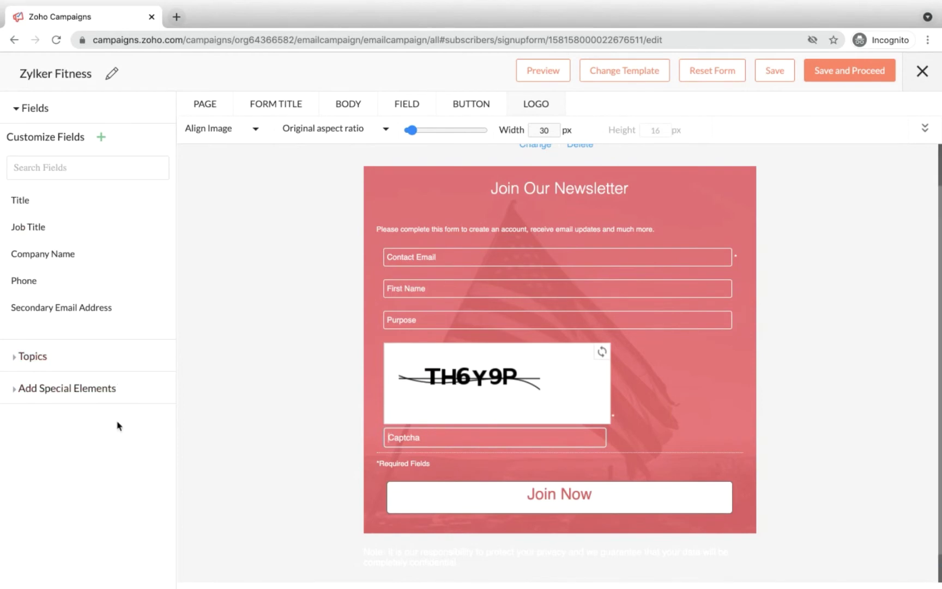
# Step: Choose Own reCAPTCHA under Special Elements, decline the key prompt, and return to Fields
pyautogui.click(102, 400)
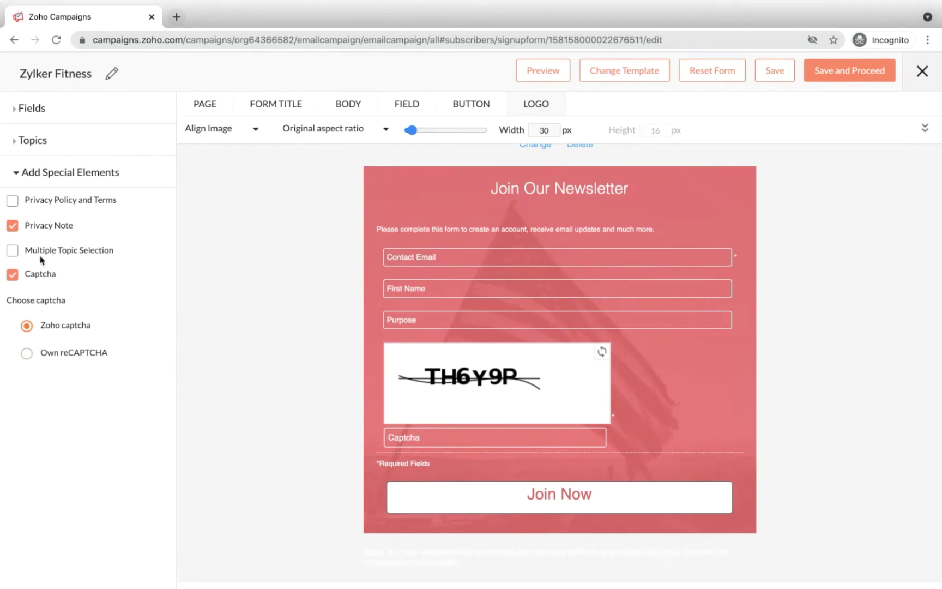
pyautogui.click(27, 352)
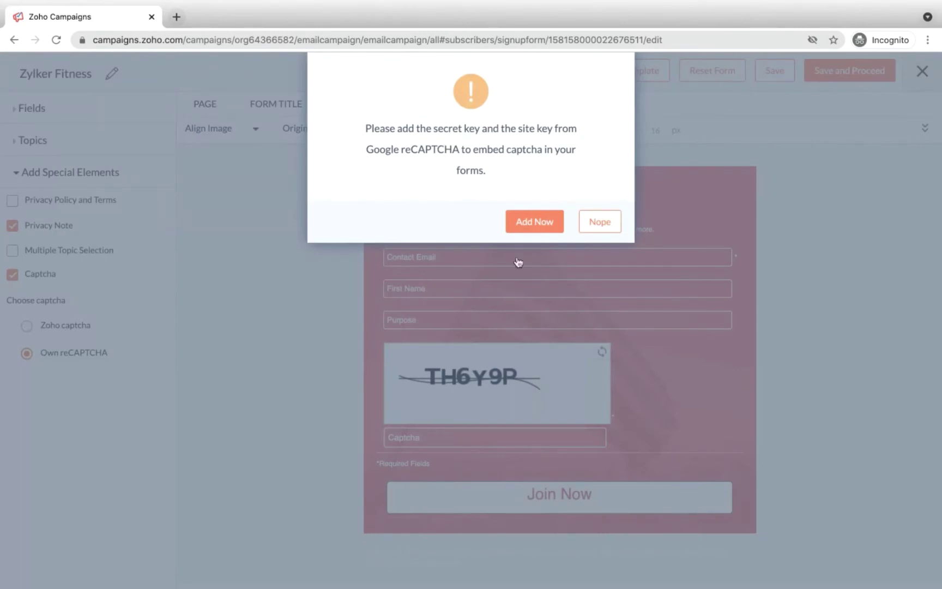
pyautogui.click(607, 223)
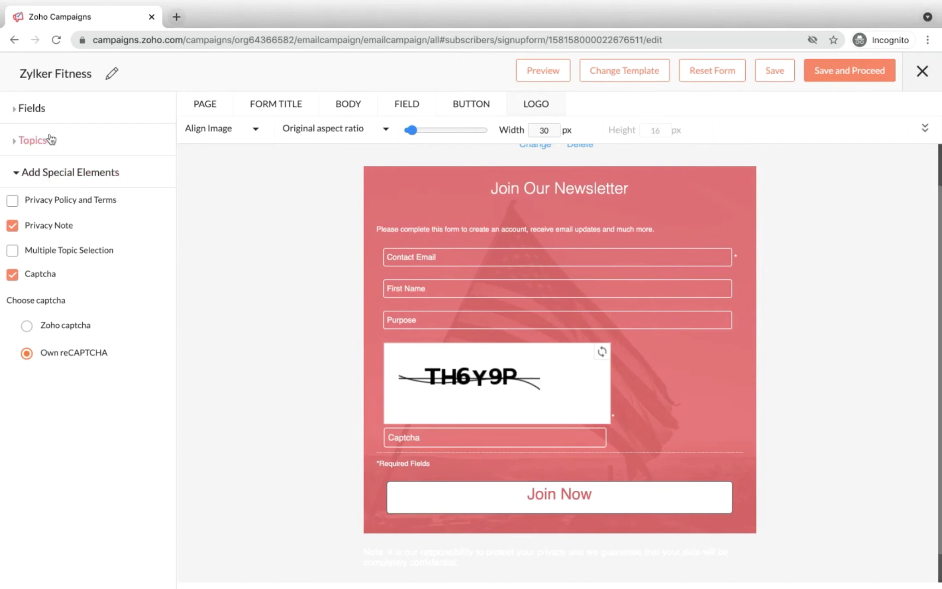
pyautogui.click(60, 111)
pyautogui.scroll(-1, 496, 351)
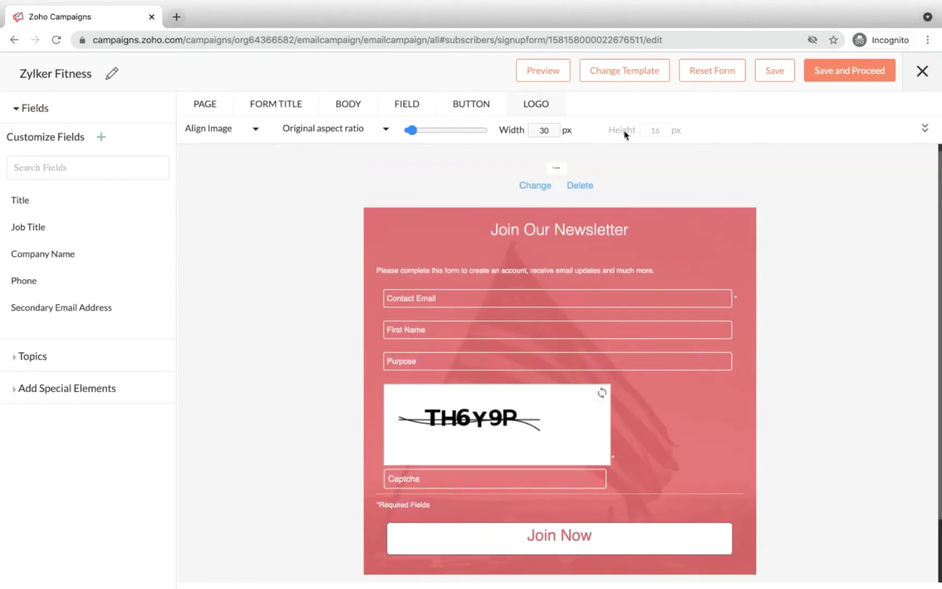
# Step: Save the Zylker Fitness form draft and open the Associate Form dialog
pyautogui.click(843, 76)
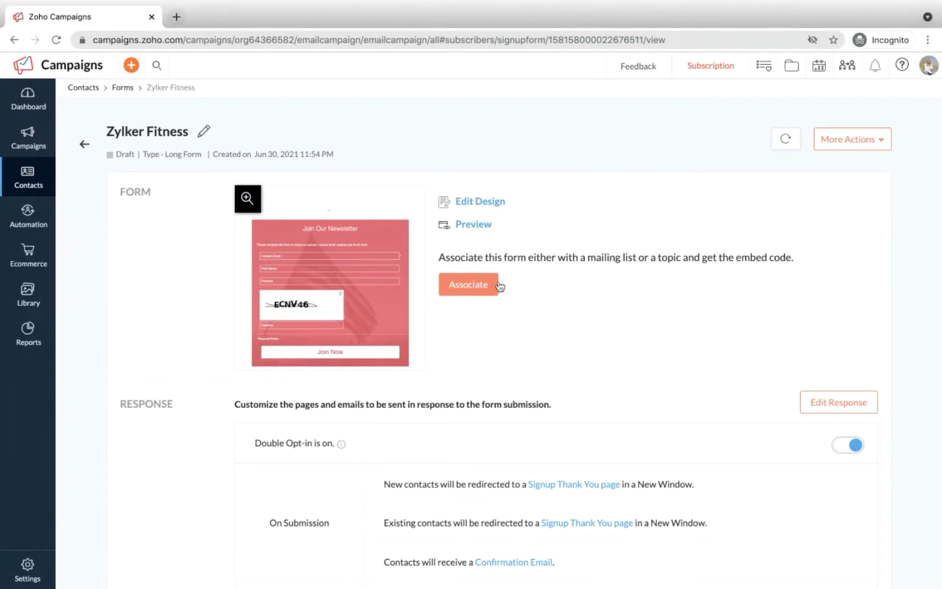
pyautogui.click(472, 285)
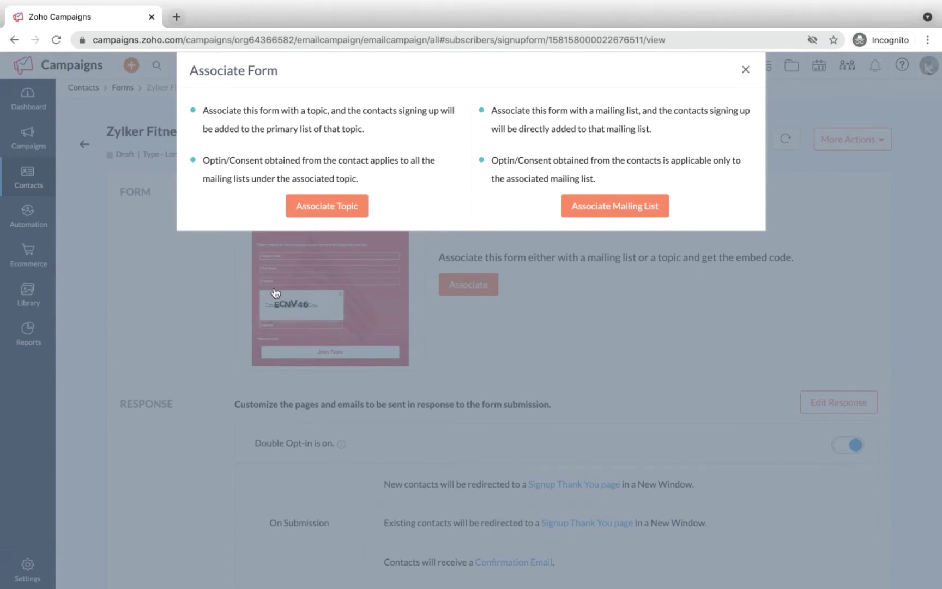
# Step: Start a new mailing list named 'Zylker Fitness email' under the Zylker Newsletter topic
pyautogui.click(603, 210)
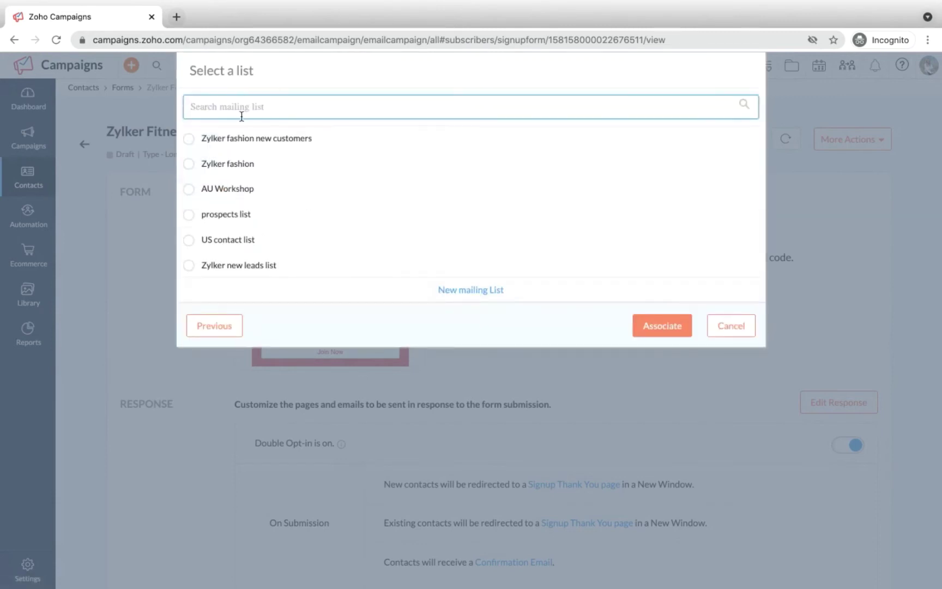
pyautogui.write('zy')
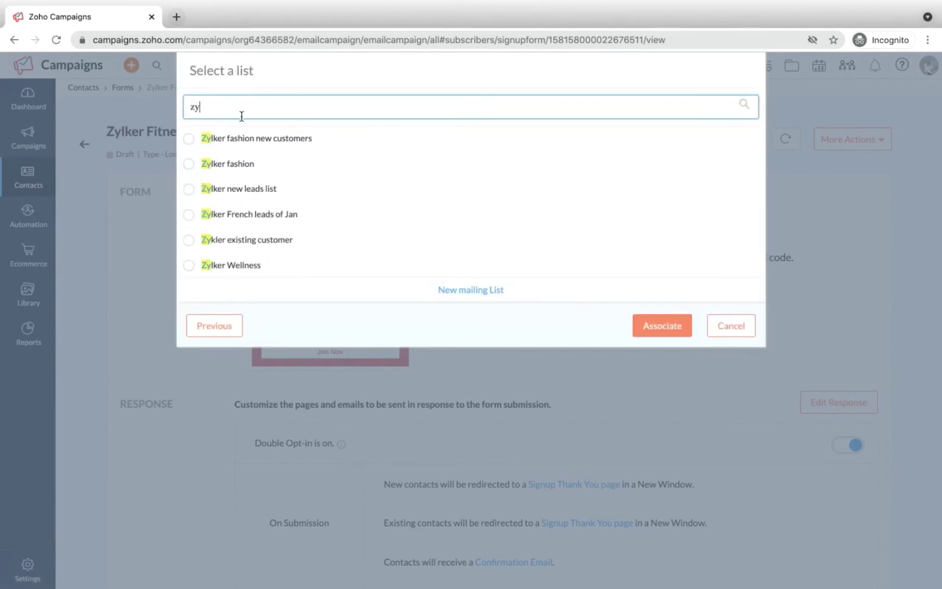
pyautogui.write('lk')
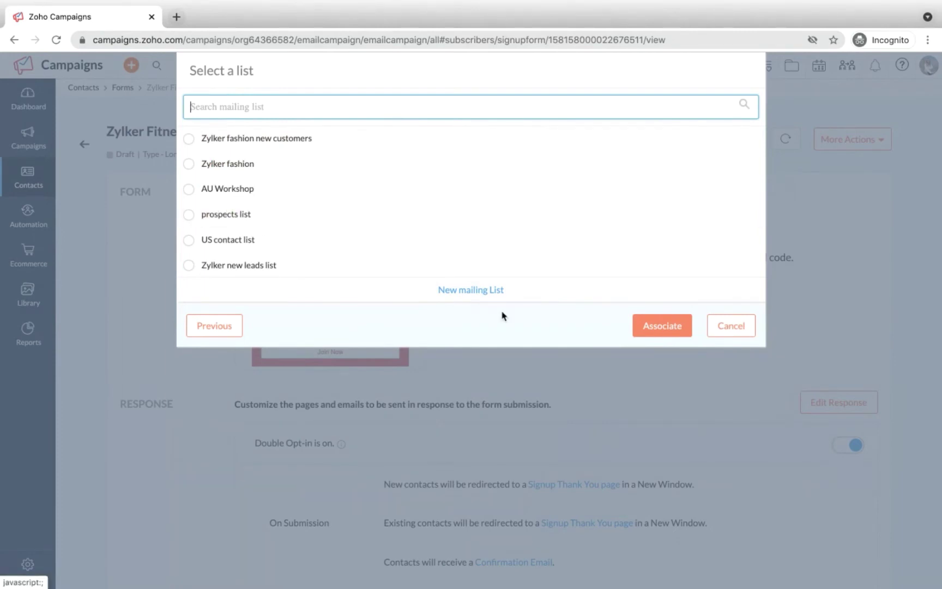
pyautogui.click(482, 291)
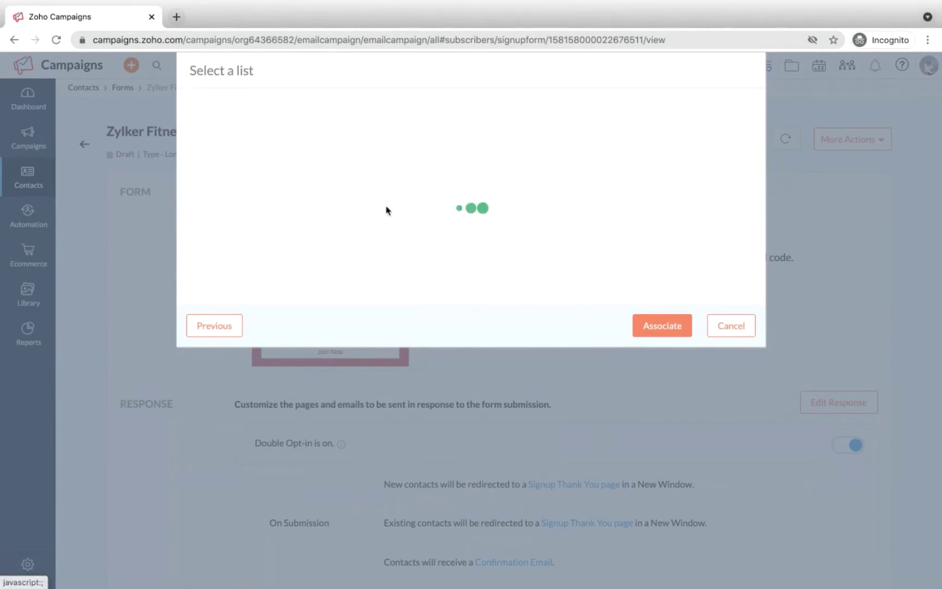
pyautogui.click(368, 119)
pyautogui.write('Zyl')
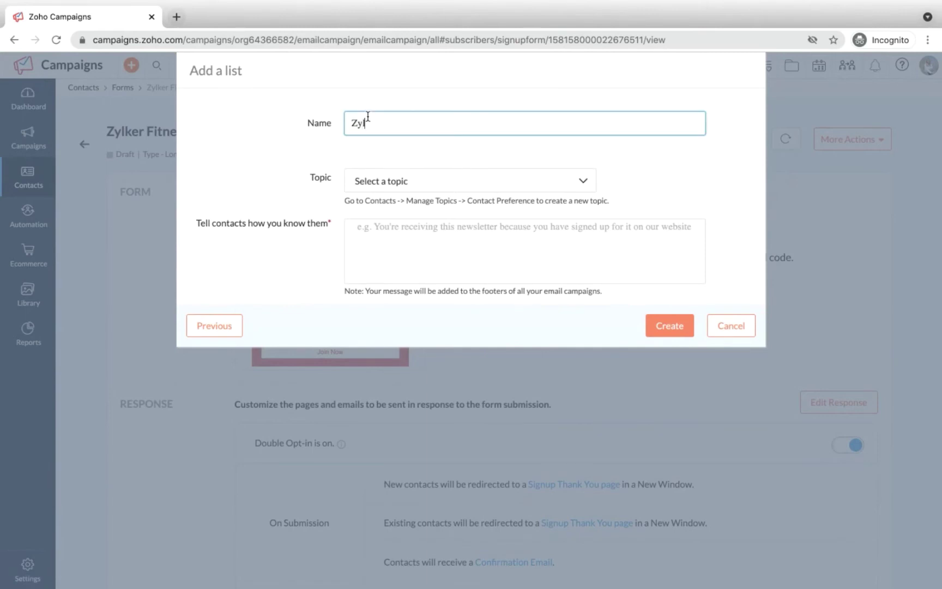
pyautogui.write('ker Fitness emails')
pyautogui.click(371, 184)
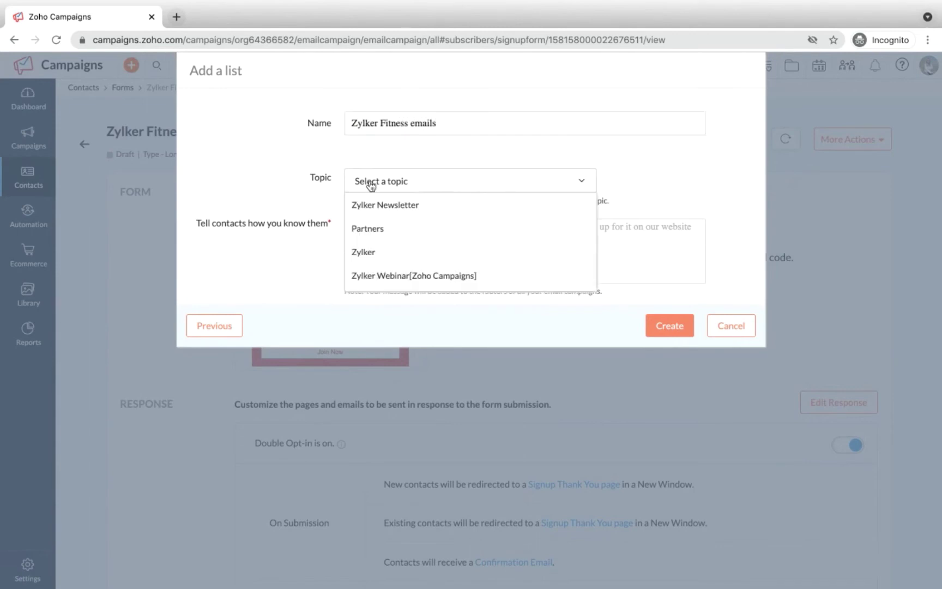
pyautogui.click(387, 207)
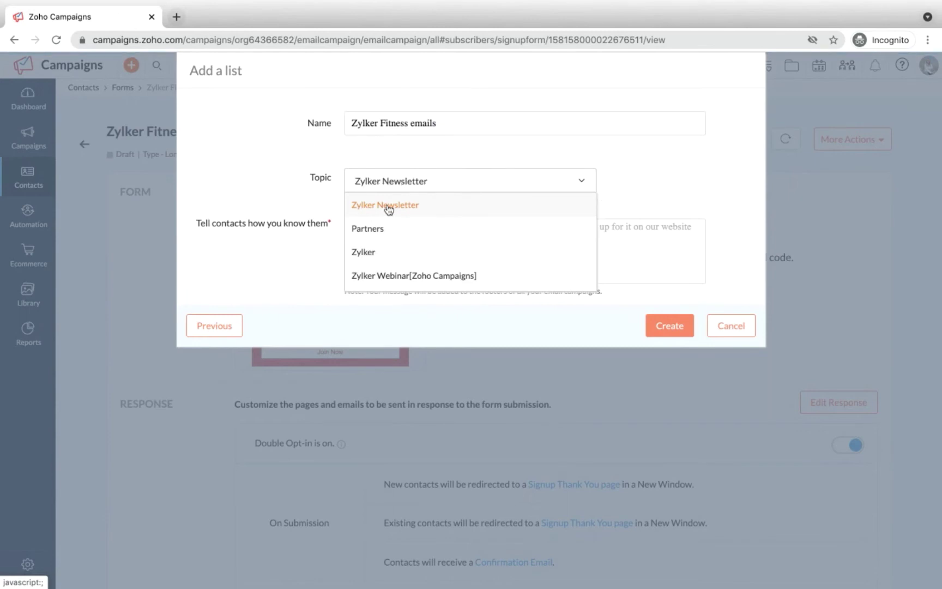
pyautogui.scroll(-2, 312, 258)
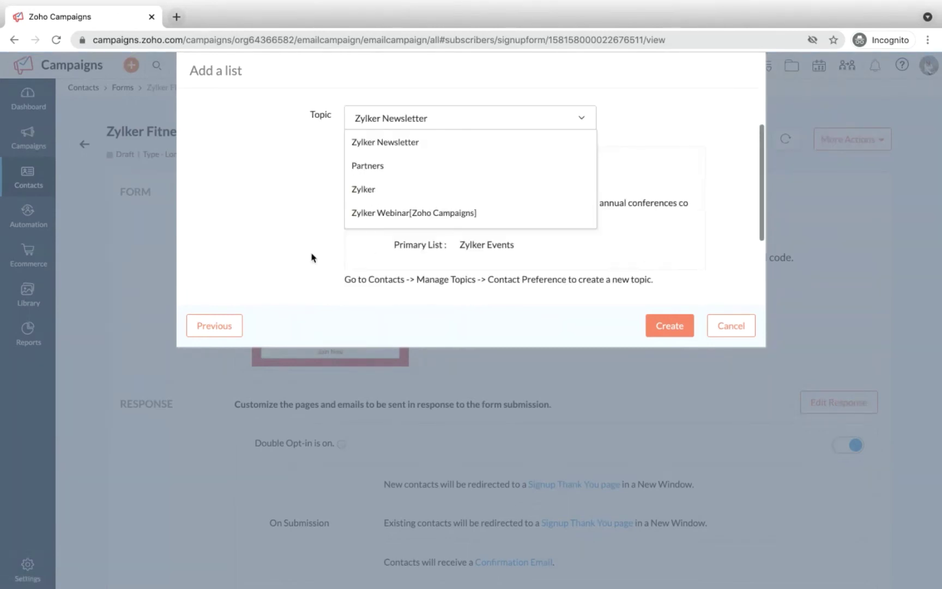
pyautogui.scroll(-3, 312, 257)
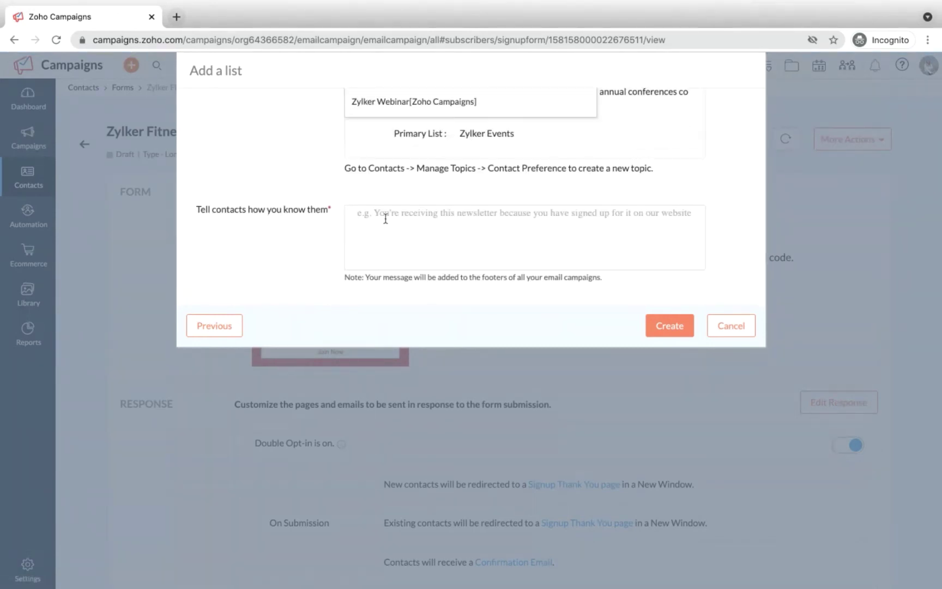
# Step: Add the note about subscribing to Zylker newsletters, create the list, and associate the form
pyautogui.click(384, 222)
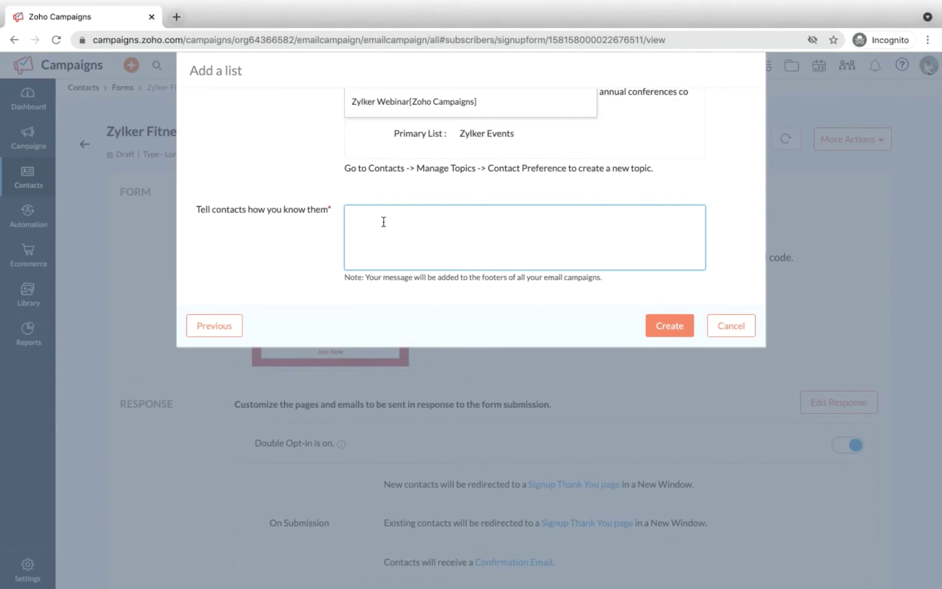
pyautogui.write('yOU')
pyautogui.press('BackSpace')
pyautogui.press('BackSpace')
pyautogui.press('BackSpace')
pyautogui.write('Yu')
pyautogui.write("u'r")
pyautogui.write('e receiving ')
pyautogui.write('this email sin')
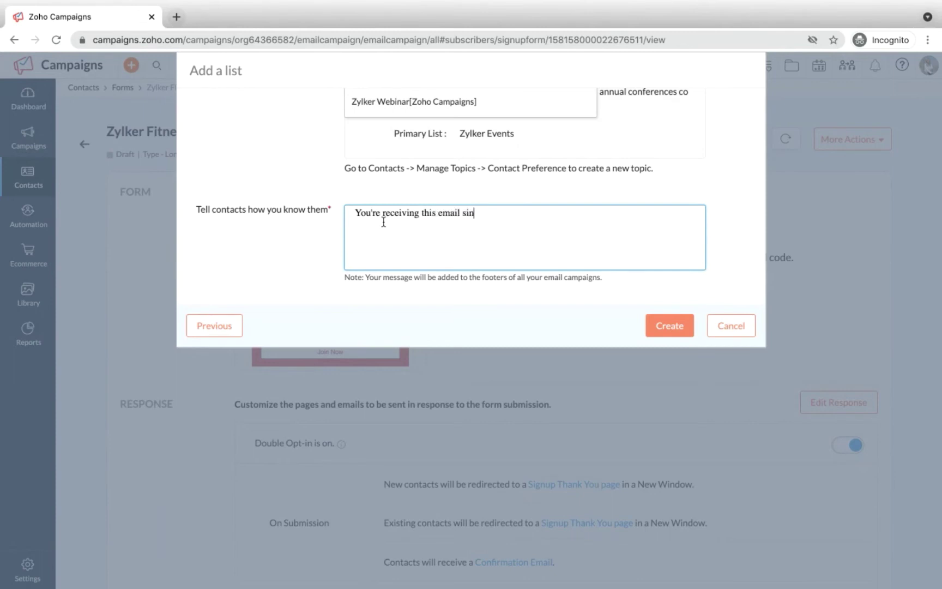
pyautogui.write("ce you've subscribed to")
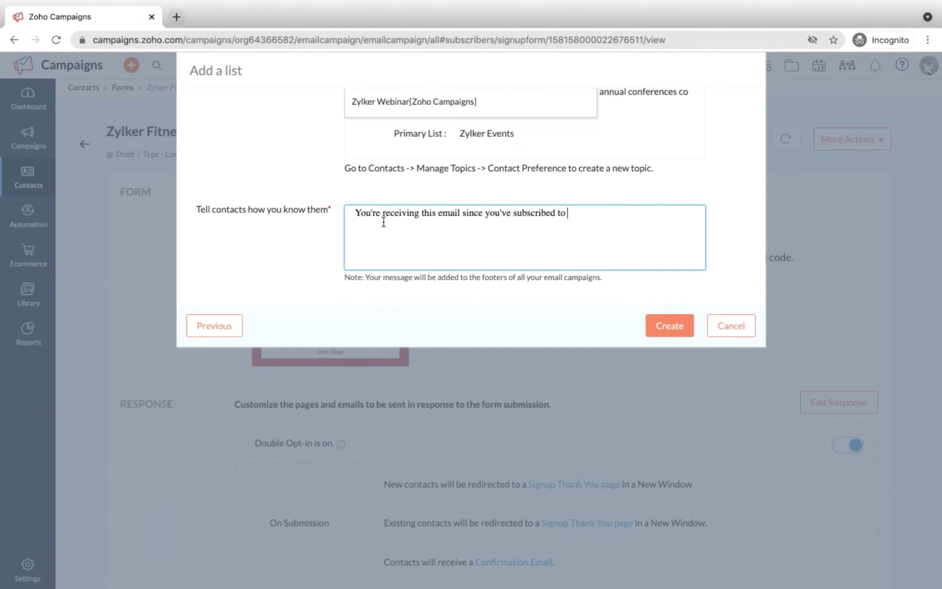
pyautogui.write(' Zylker newsletters')
pyautogui.click(661, 325)
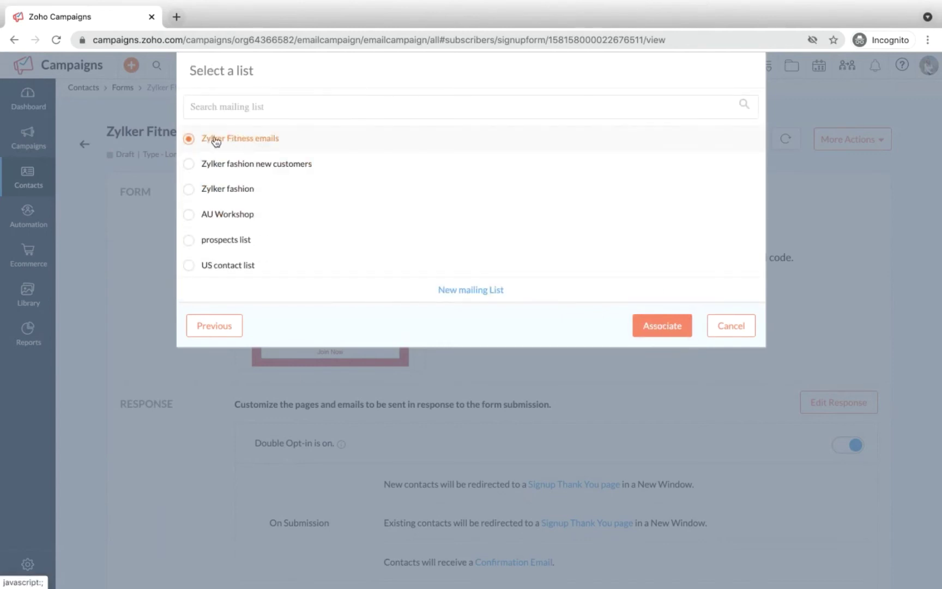
pyautogui.click(665, 327)
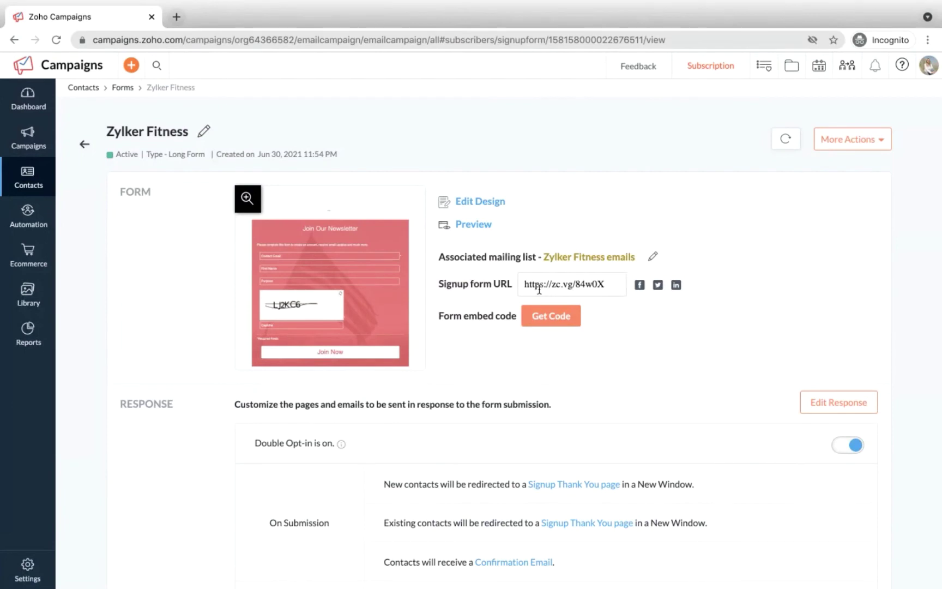
pyautogui.click(544, 324)
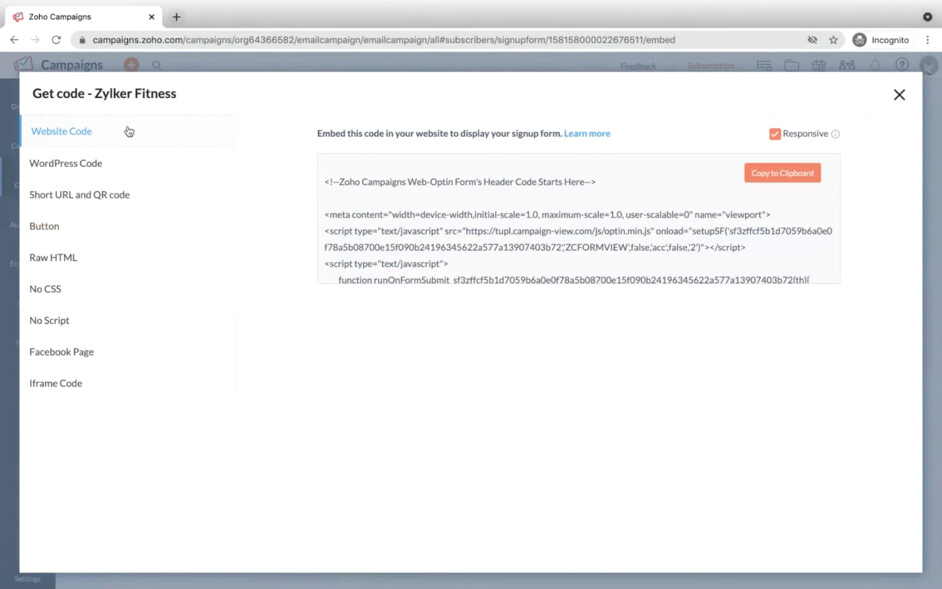
pyautogui.scroll(-2, 385, 213)
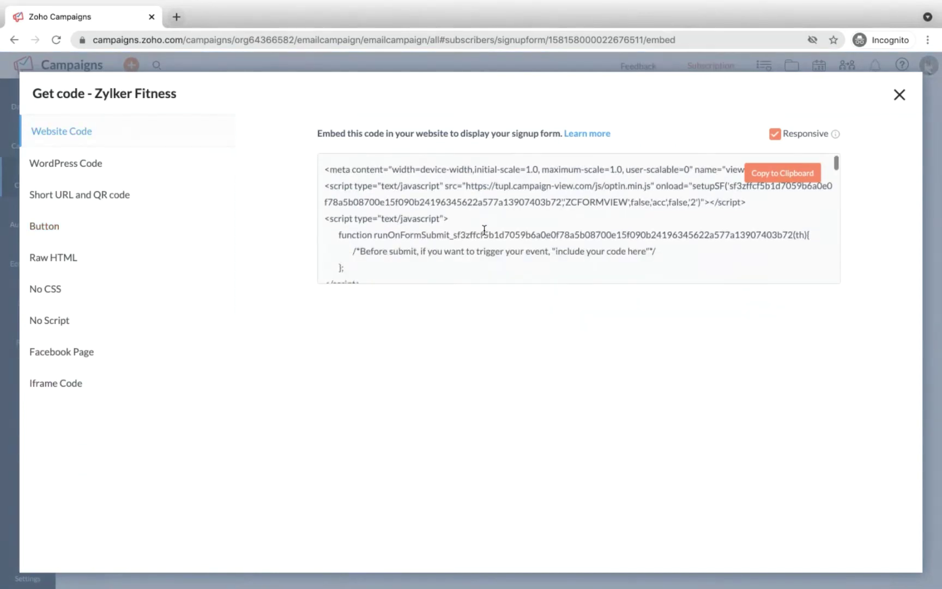
pyautogui.scroll(2, 483, 231)
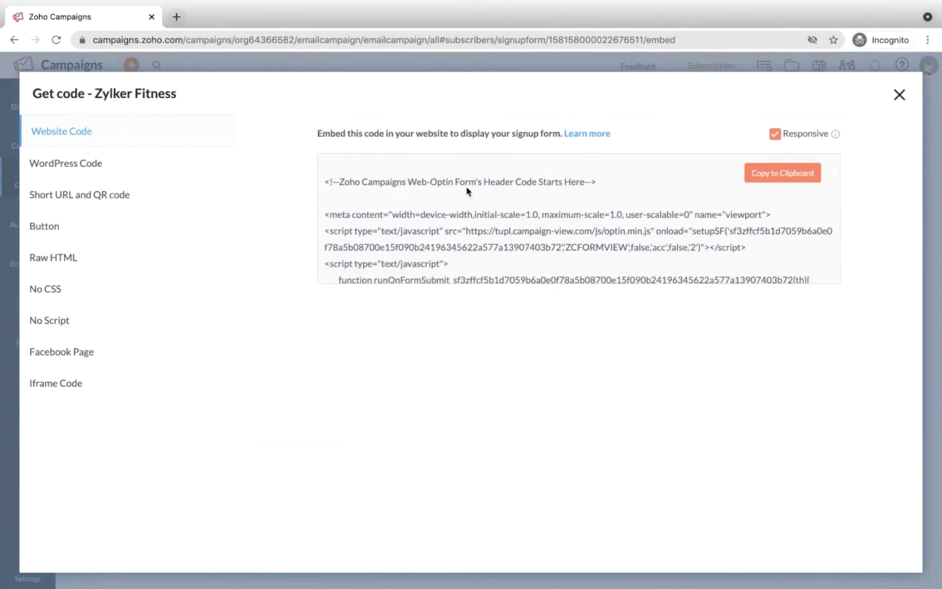
pyautogui.click(98, 165)
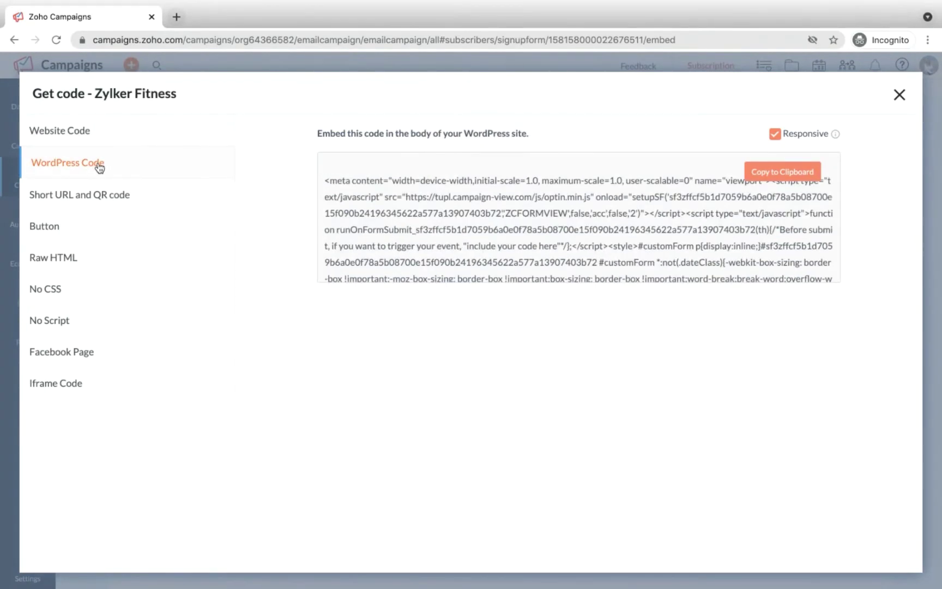
pyautogui.scroll(-2, 367, 180)
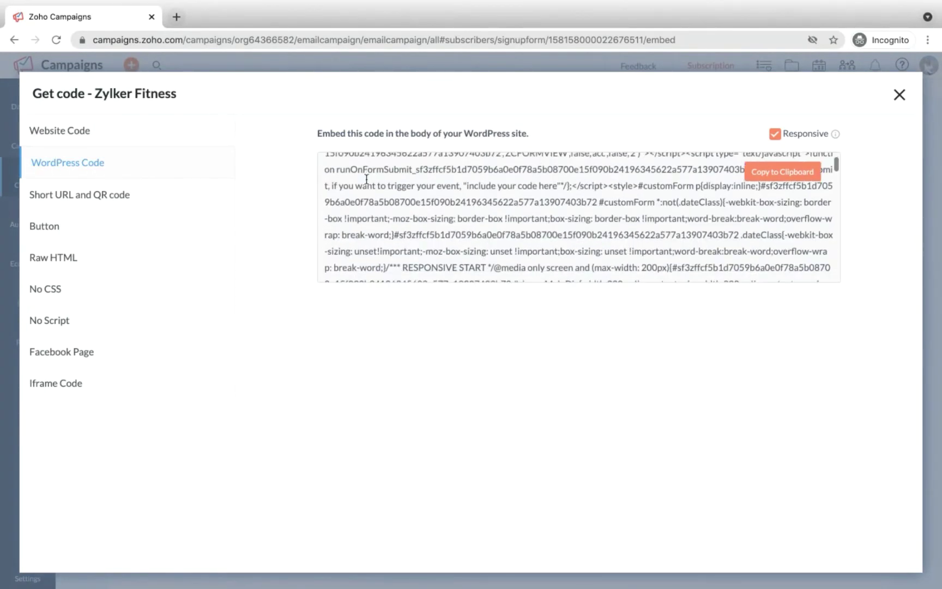
pyautogui.scroll(-5, 368, 221)
pyautogui.scroll(5, 369, 221)
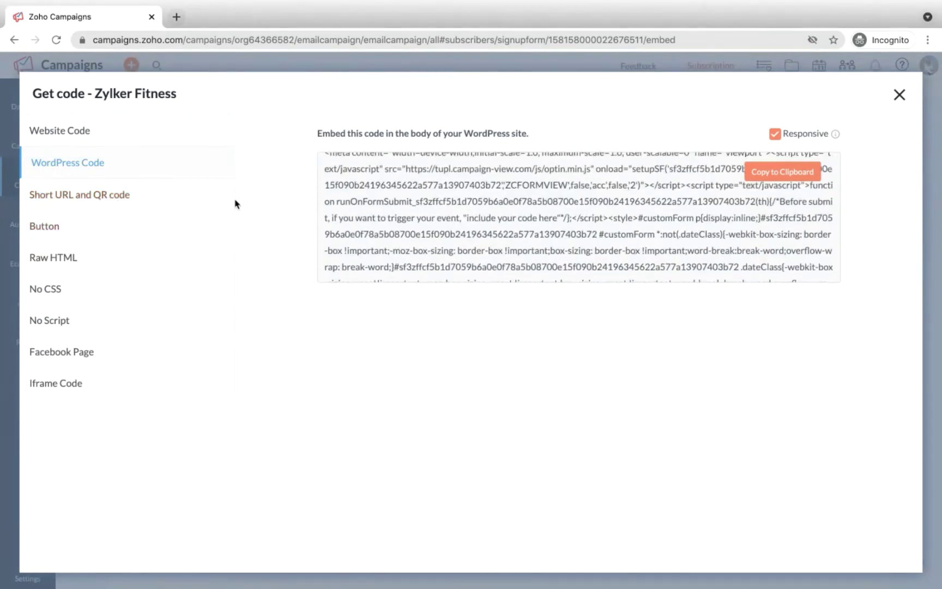
pyautogui.click(50, 197)
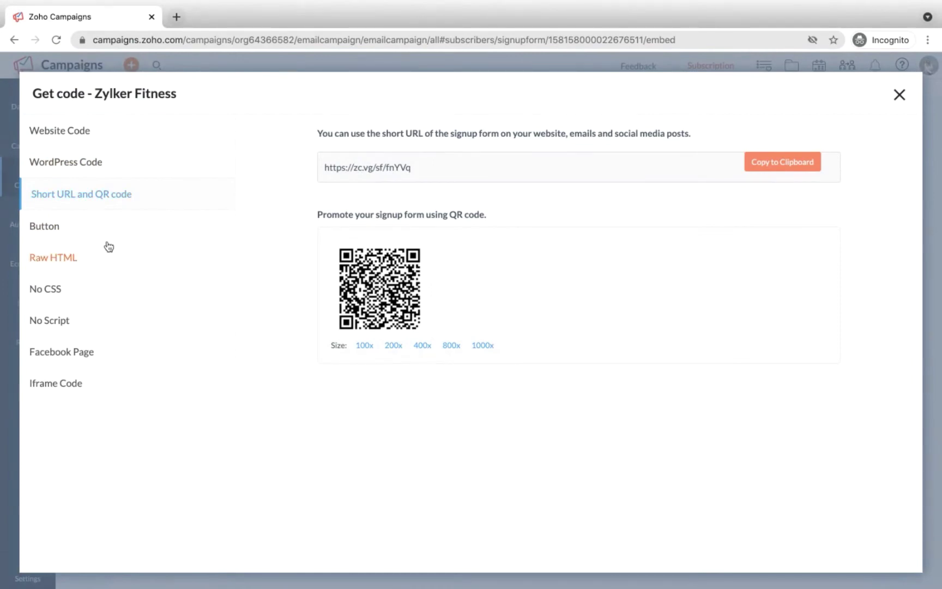
pyautogui.scroll(-2, 106, 246)
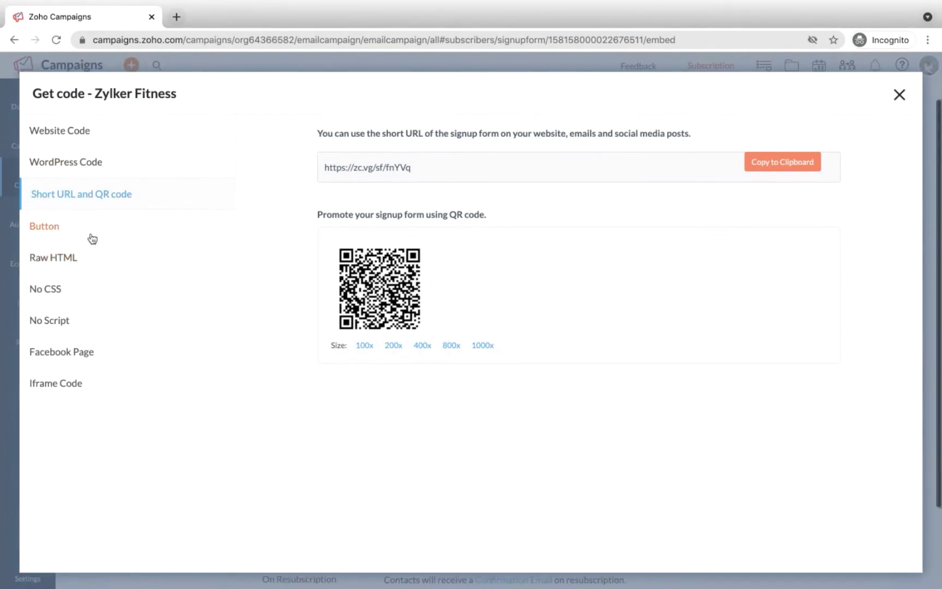
pyautogui.click(91, 237)
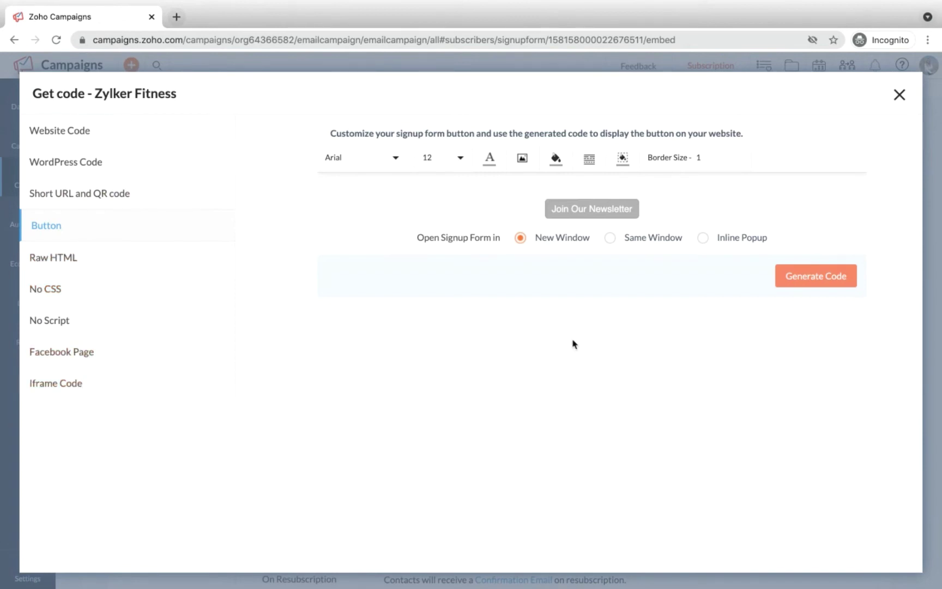
pyautogui.click(899, 96)
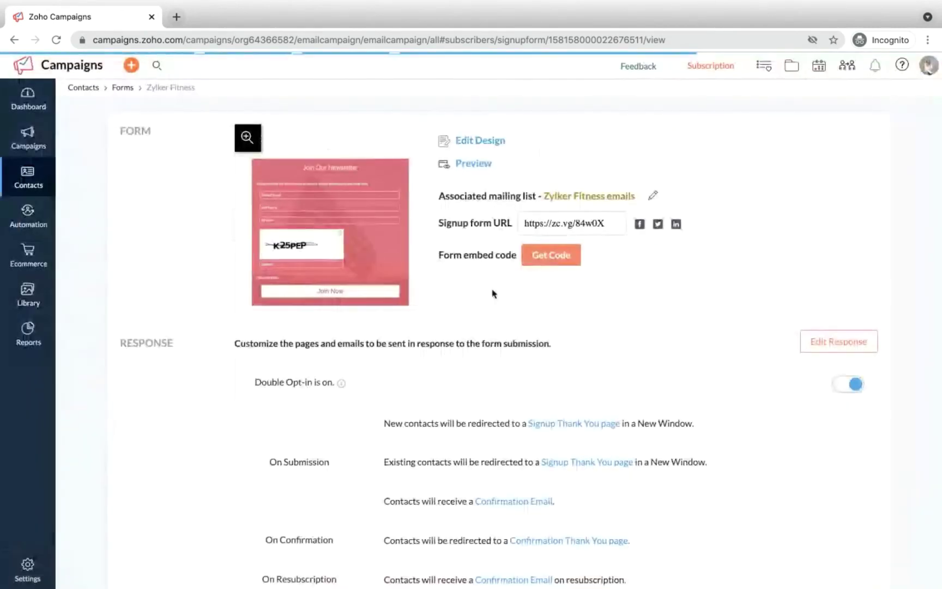
# Step: Copy the signup form URL and preview the signup thank-you page
pyautogui.click(605, 222)
pyautogui.tripleClick(625, 253)
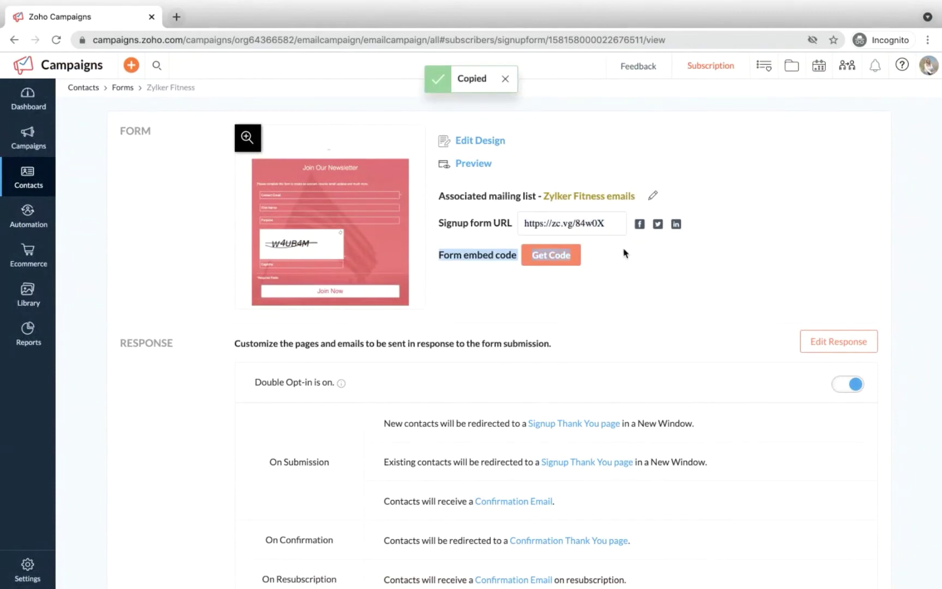
pyautogui.scroll(-2, 381, 254)
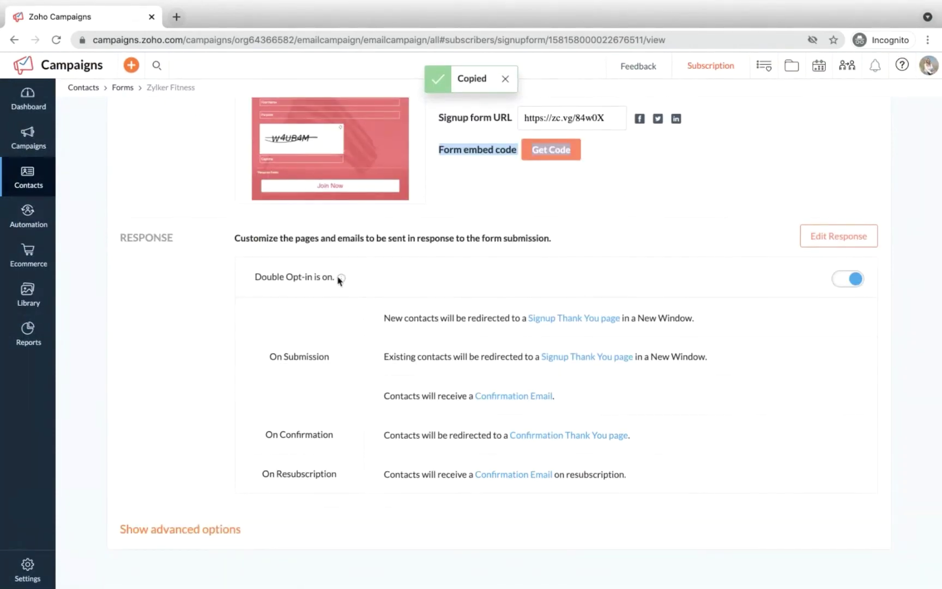
pyautogui.moveTo(422, 407)
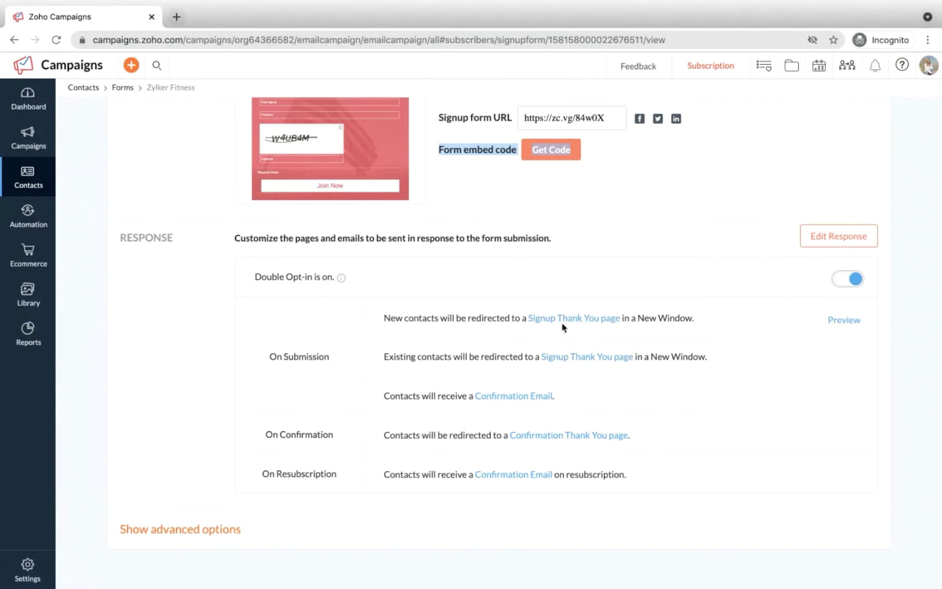
pyautogui.click(580, 322)
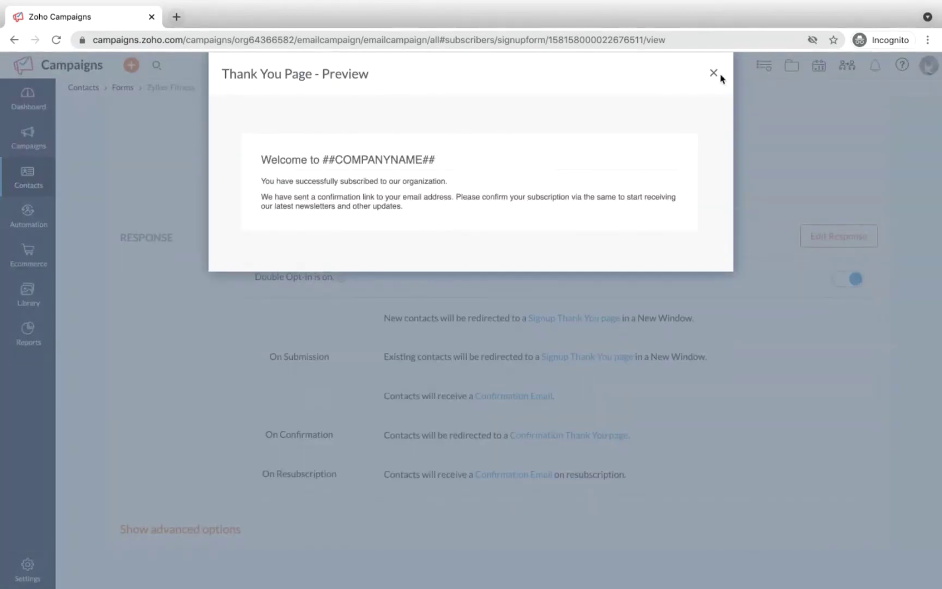
pyautogui.click(713, 74)
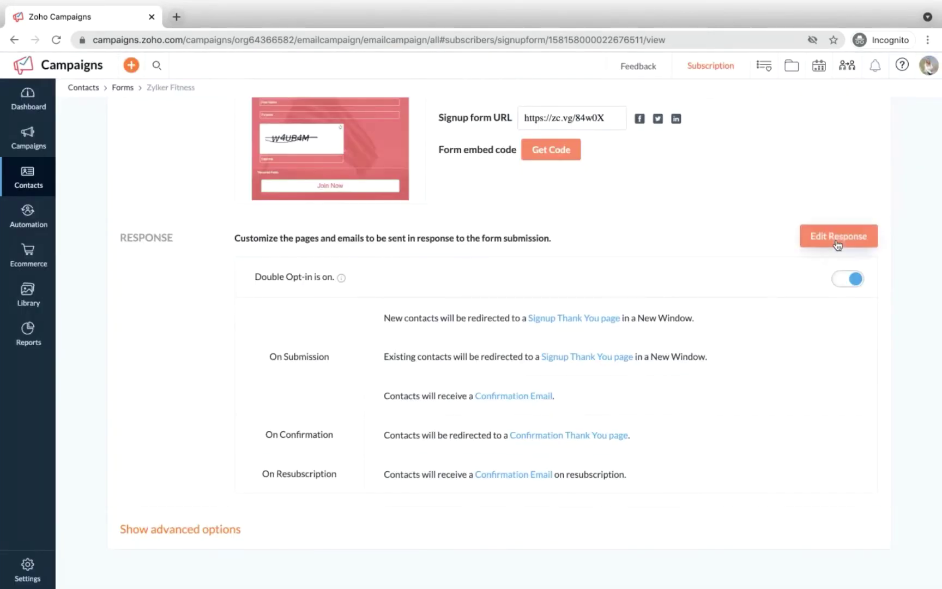
# Step: Save the Thank you Page customization and close Setup Response Pages
pyautogui.click(837, 244)
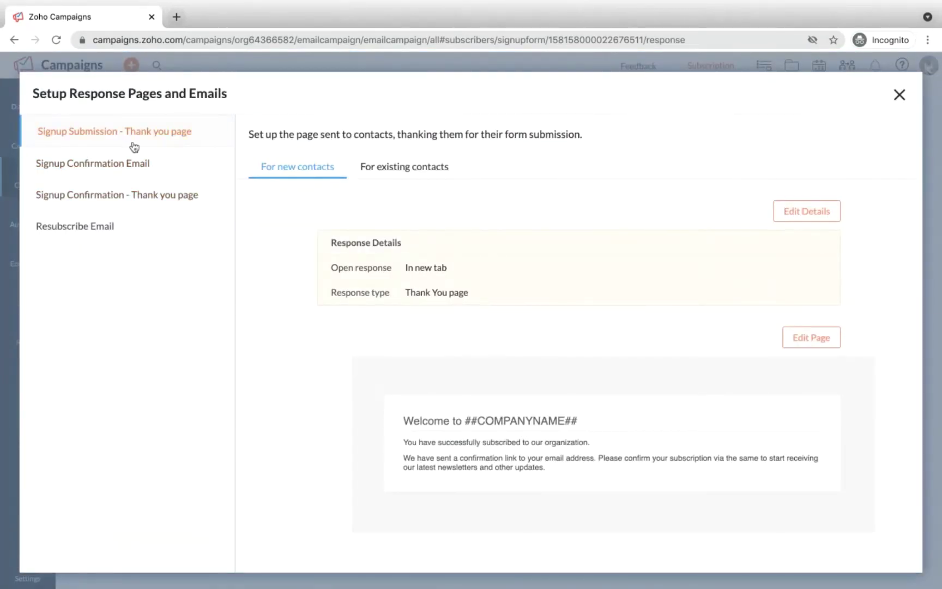
pyautogui.click(802, 343)
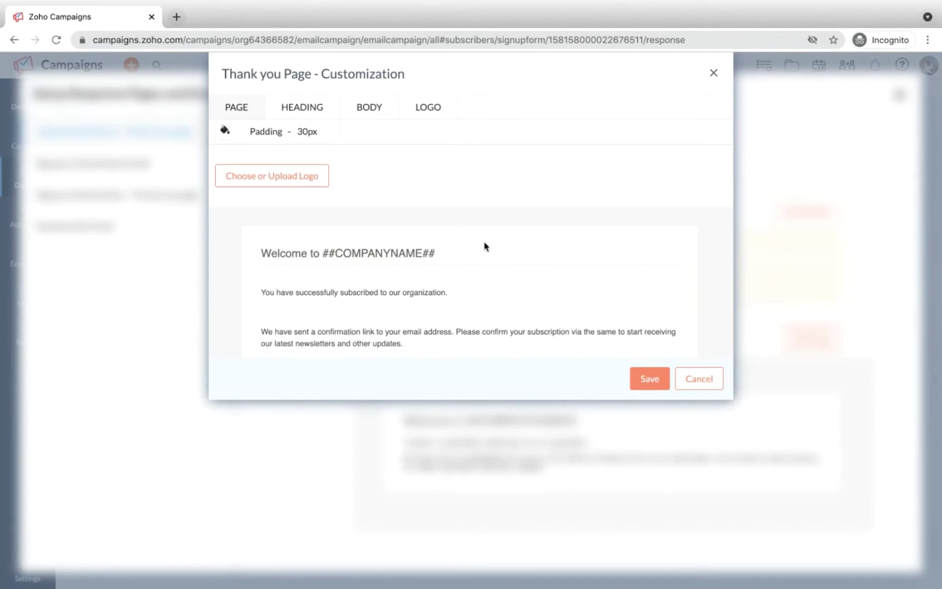
pyautogui.click(658, 384)
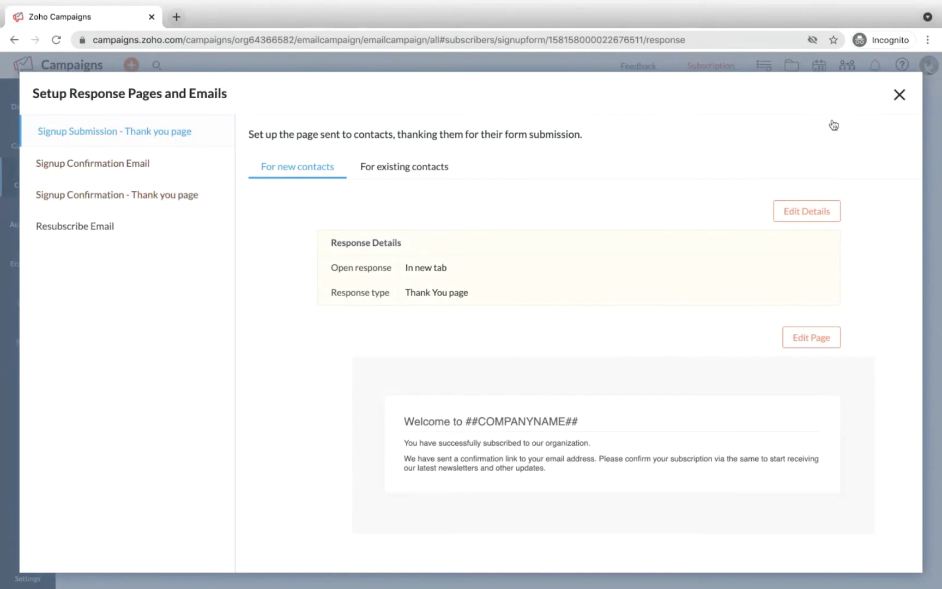
pyautogui.click(898, 96)
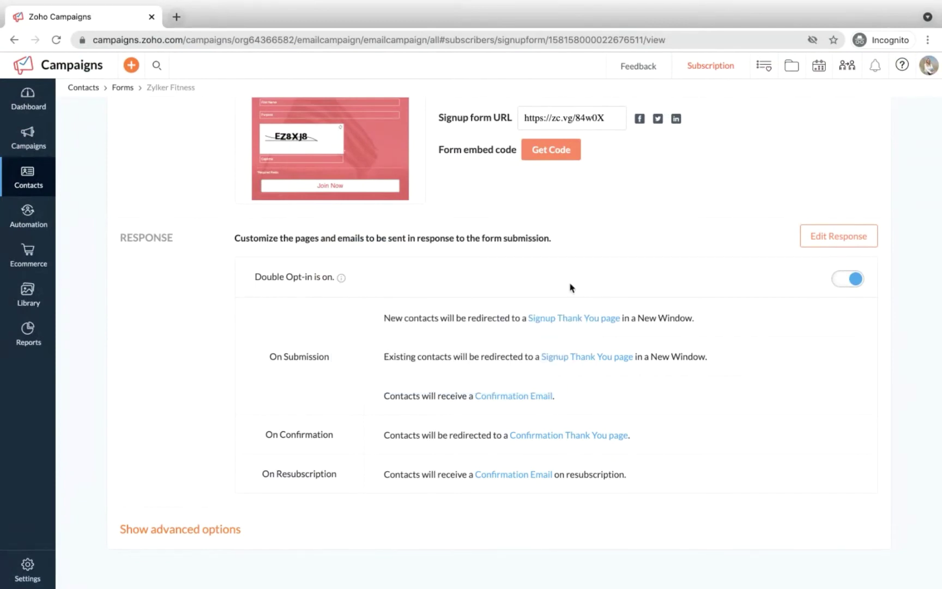
# Step: Turn off Double Opt-in and select the signup form URL
pyautogui.click(841, 282)
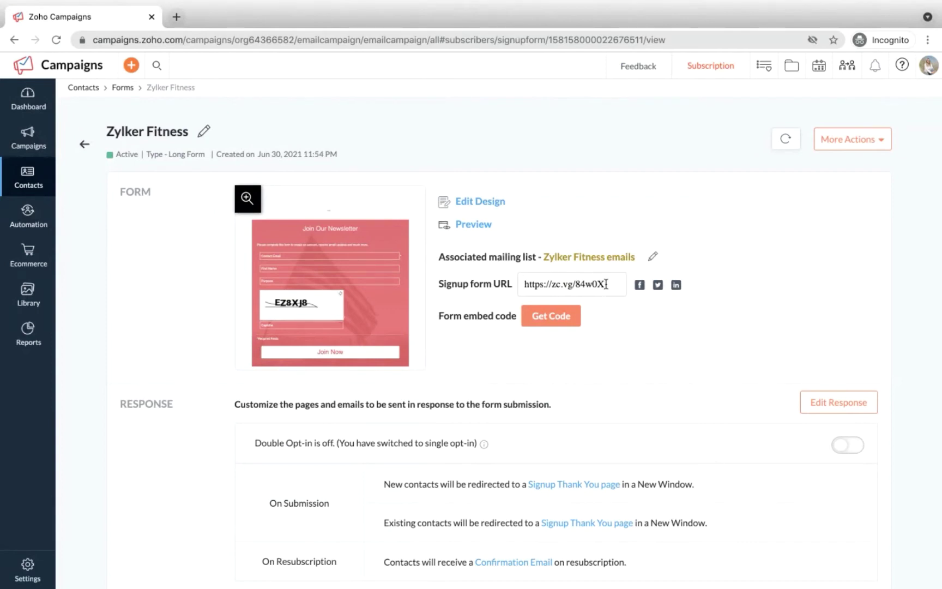
pyautogui.moveTo(605, 283); pyautogui.dragTo(501, 279)
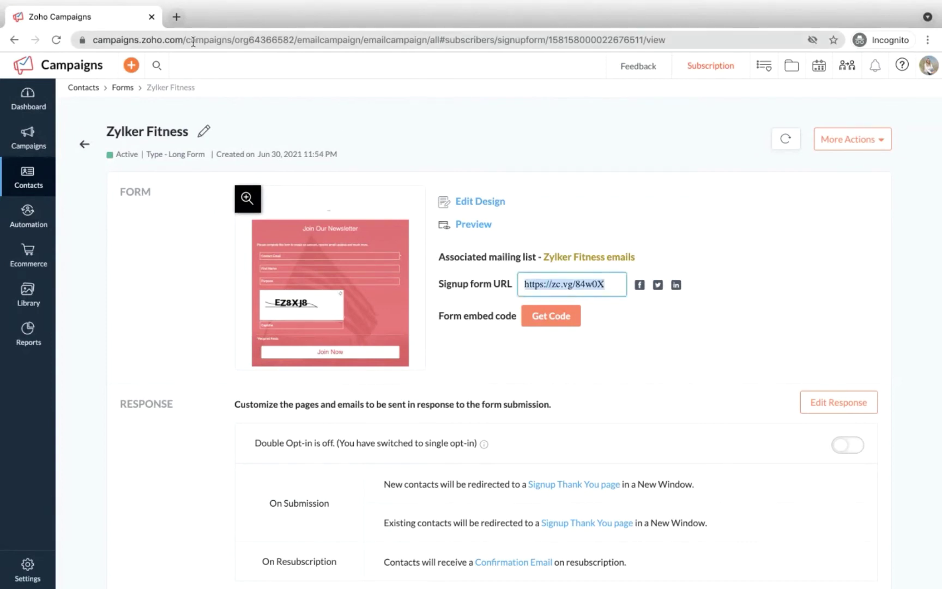
# Step: Load the copied Zylker Fitness signup form URL in a new browser tab
pyautogui.click(176, 20)
pyautogui.hotkey('ctrl', 'v')
pyautogui.press('Return')
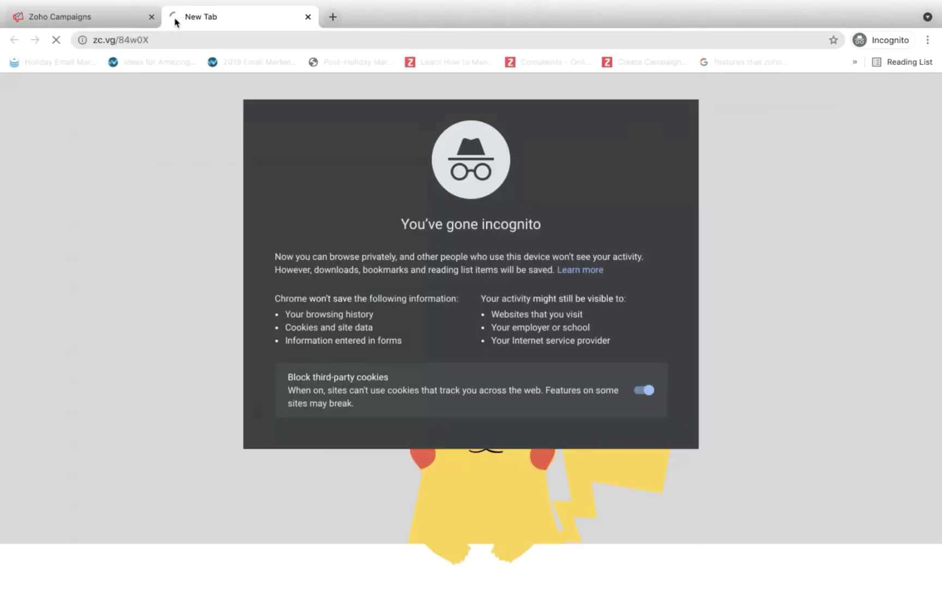
pyautogui.click(96, 21)
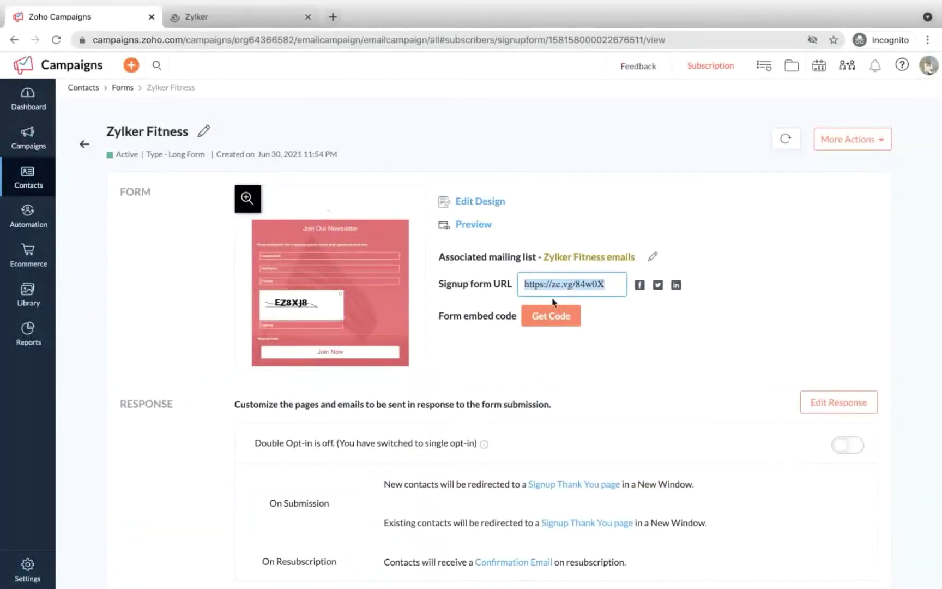
pyautogui.click(229, 17)
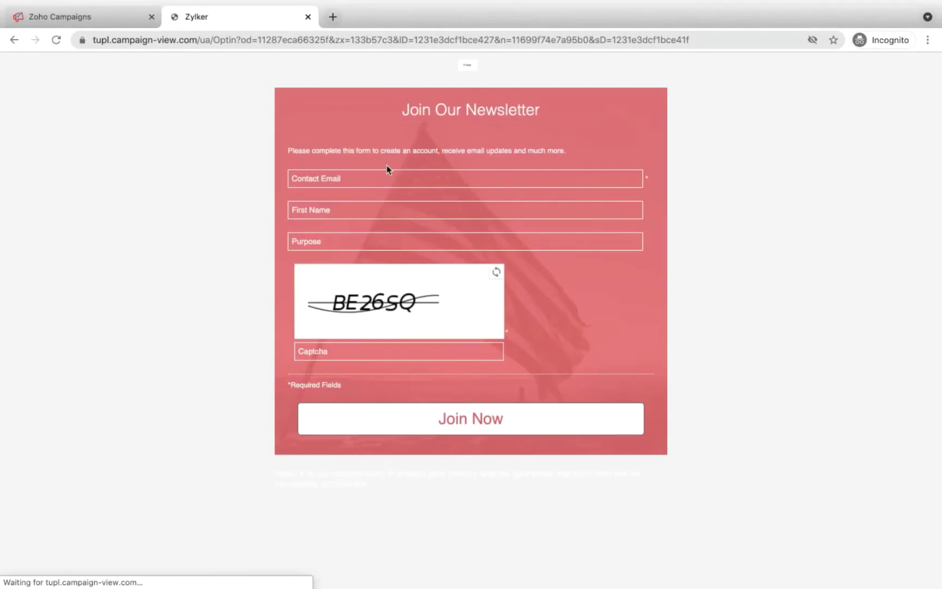
# Step: Submit the form with a test contact's e-mail, first name, purpose Weight Loss and the captcha
pyautogui.click(351, 180)
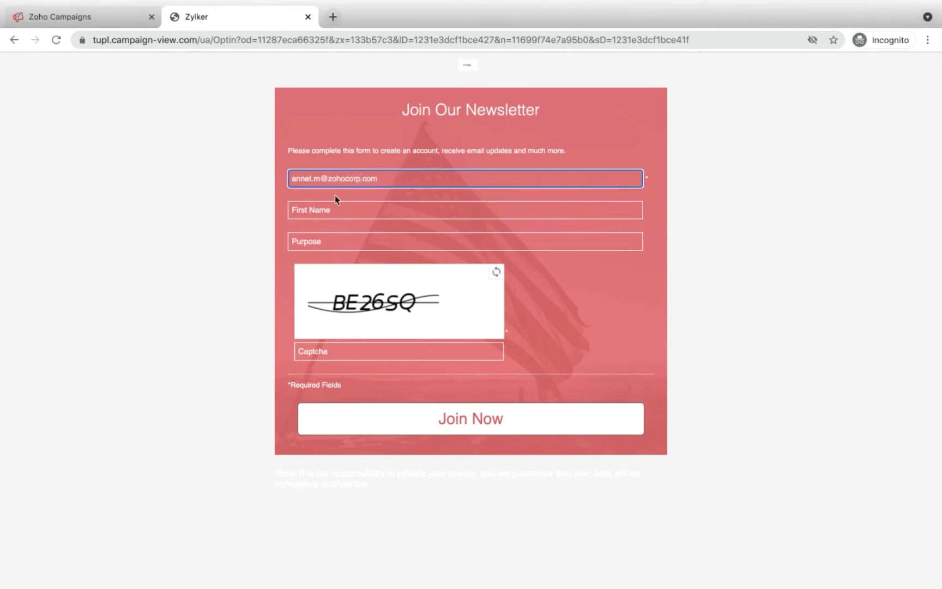
pyautogui.click(327, 210)
pyautogui.write('Annet')
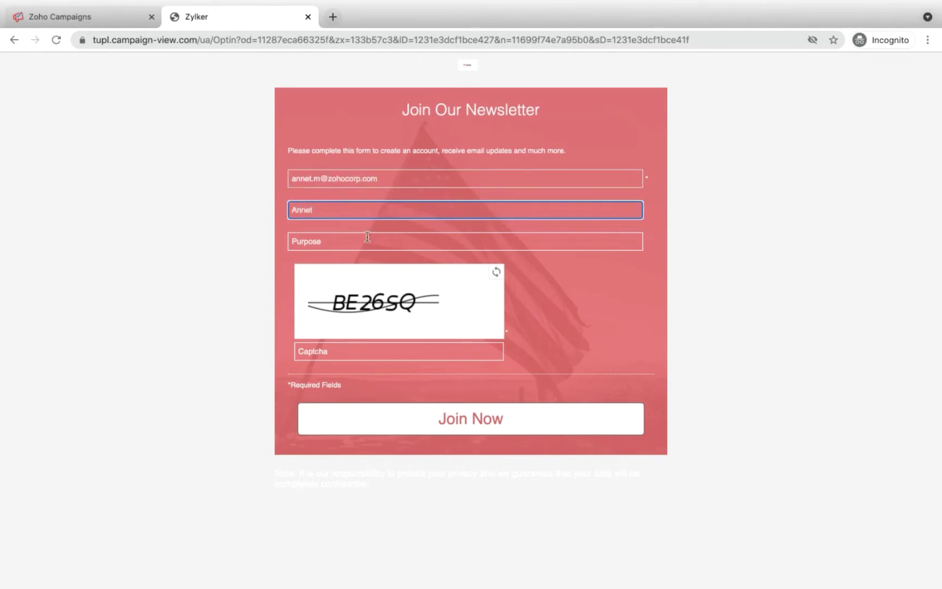
pyautogui.click(364, 241)
pyautogui.write('We')
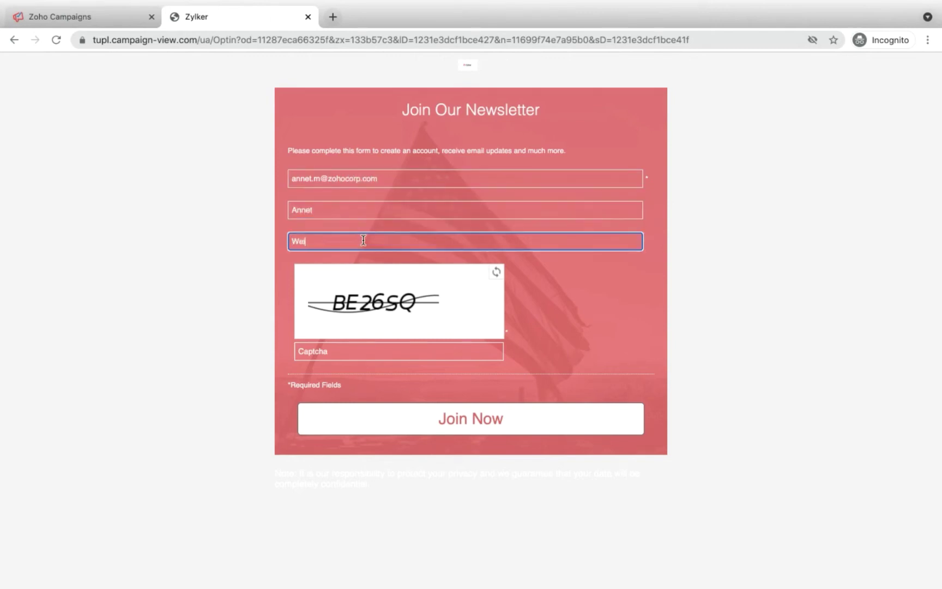
pyautogui.write('ight Loss')
pyautogui.click(342, 352)
pyautogui.write('BE')
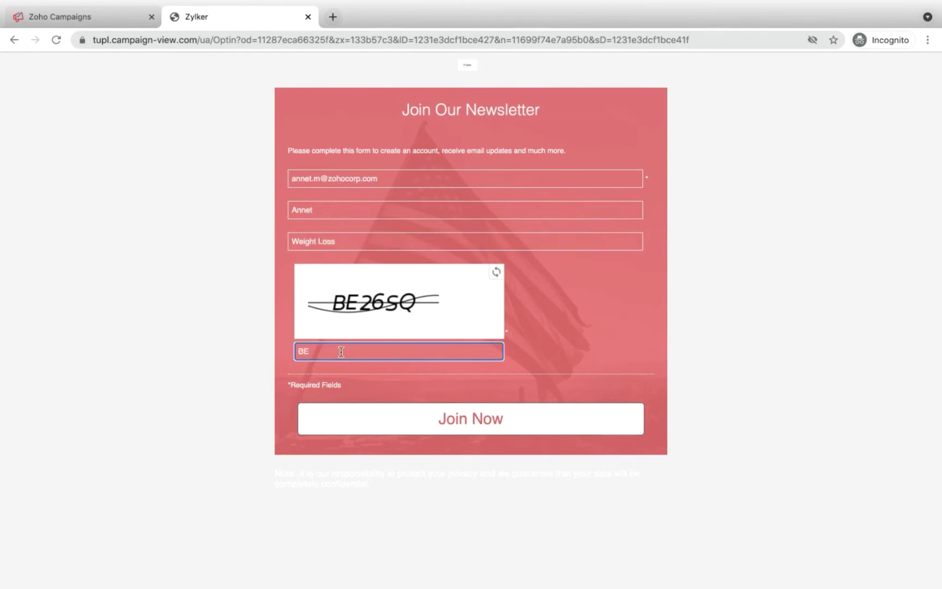
pyautogui.write('26SQ')
pyautogui.click(369, 422)
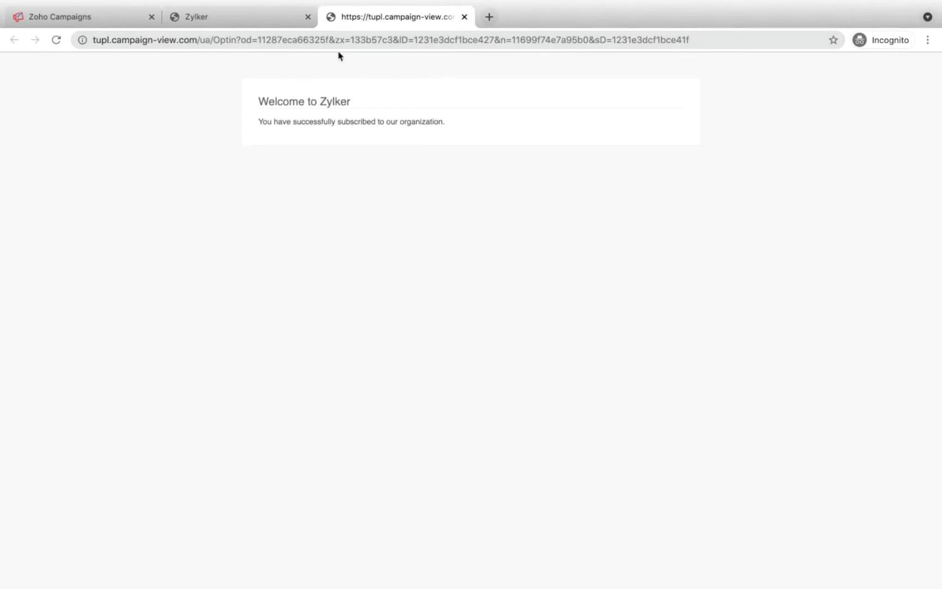
pyautogui.click(95, 20)
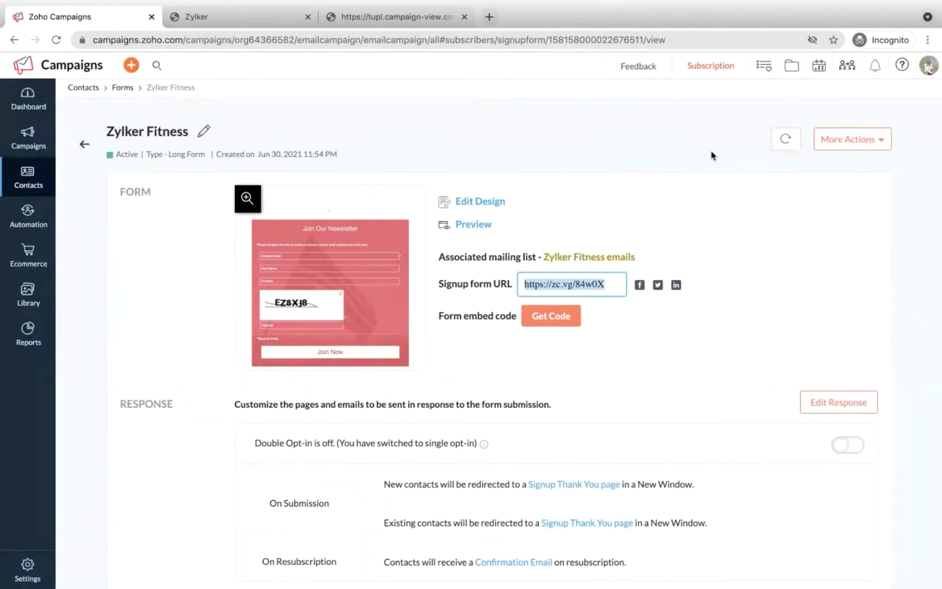
# Step: Refresh the form stats to 1 view and 1 submission, then scroll through its detailed report
pyautogui.click(785, 139)
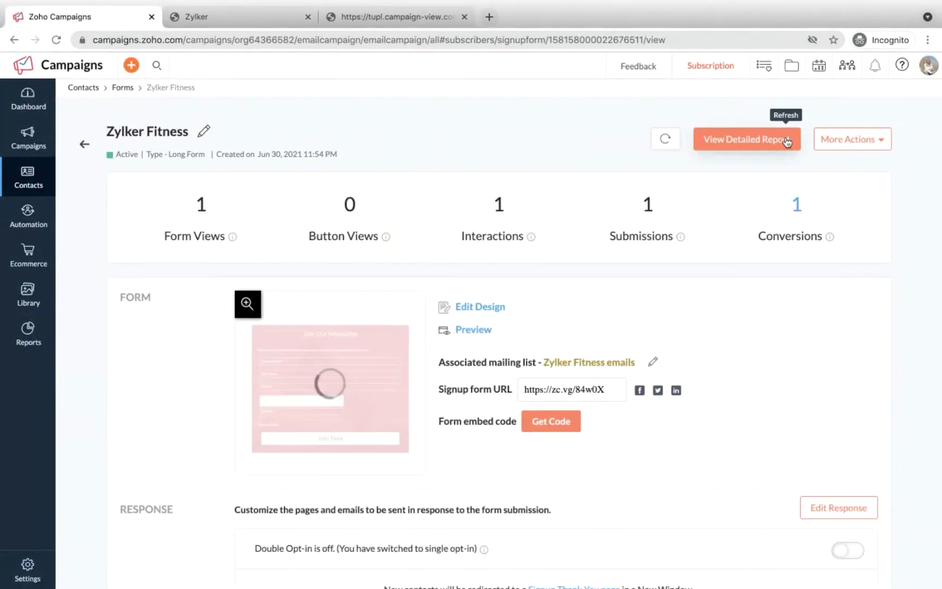
pyautogui.moveTo(234, 241)
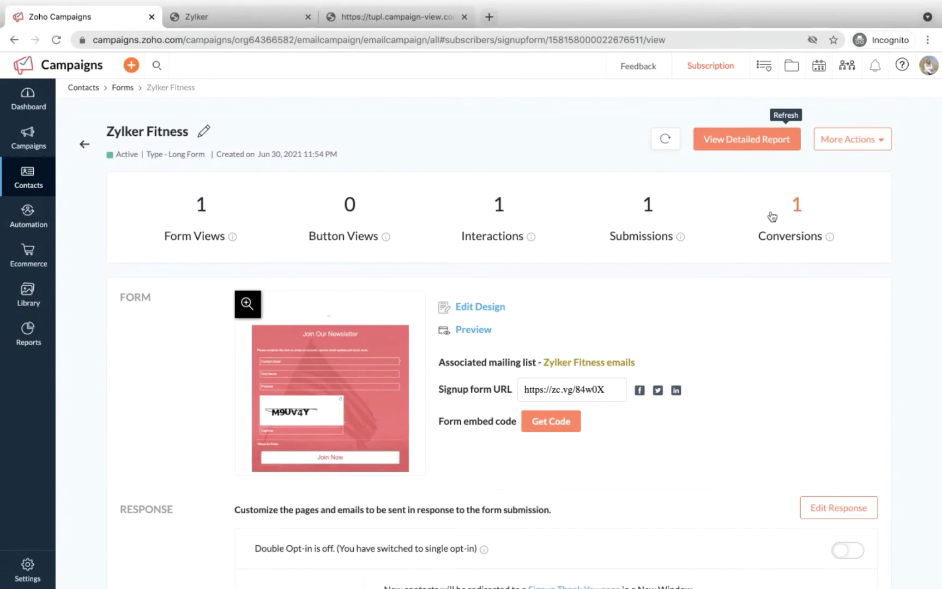
pyautogui.click(719, 142)
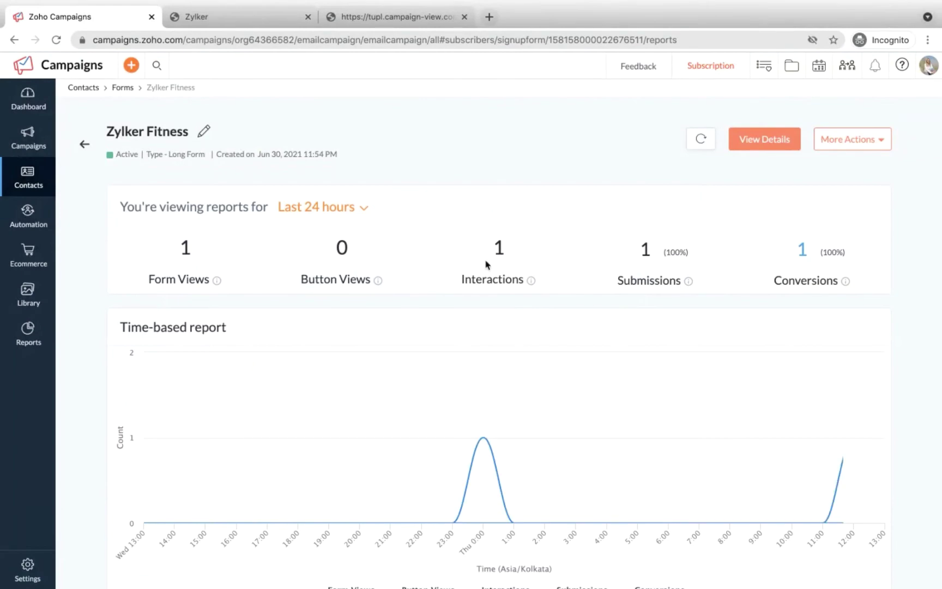
pyautogui.scroll(-6, 486, 264)
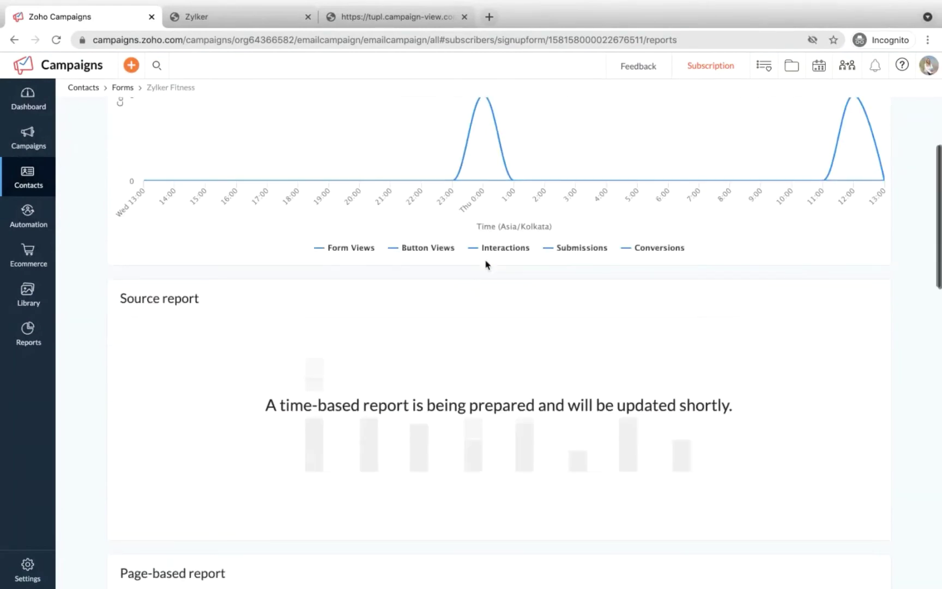
pyautogui.scroll(3, 487, 264)
pyautogui.scroll(-8, 486, 265)
pyautogui.scroll(-1, 487, 265)
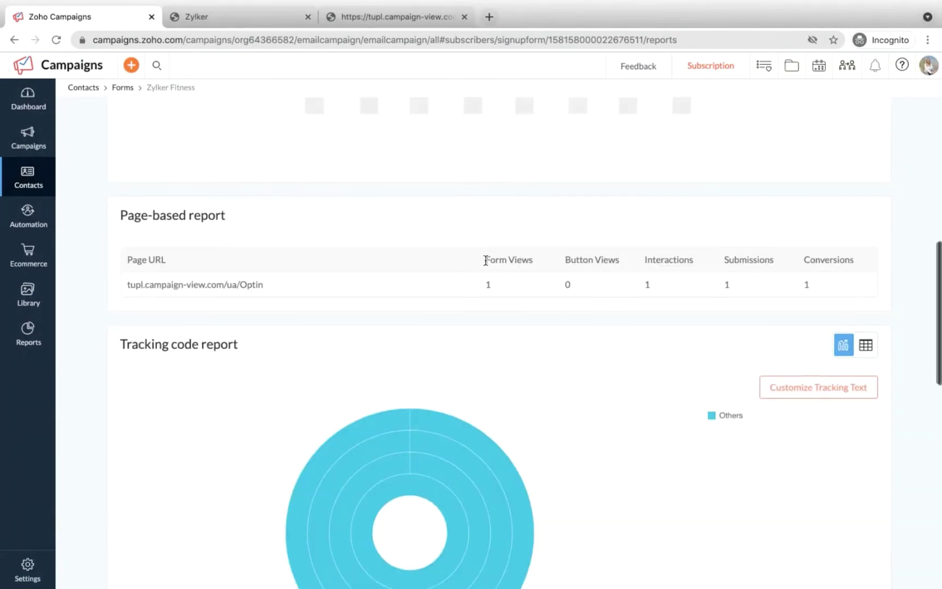
pyautogui.scroll(5, 487, 264)
pyautogui.scroll(-9, 486, 264)
pyautogui.scroll(-8, 487, 264)
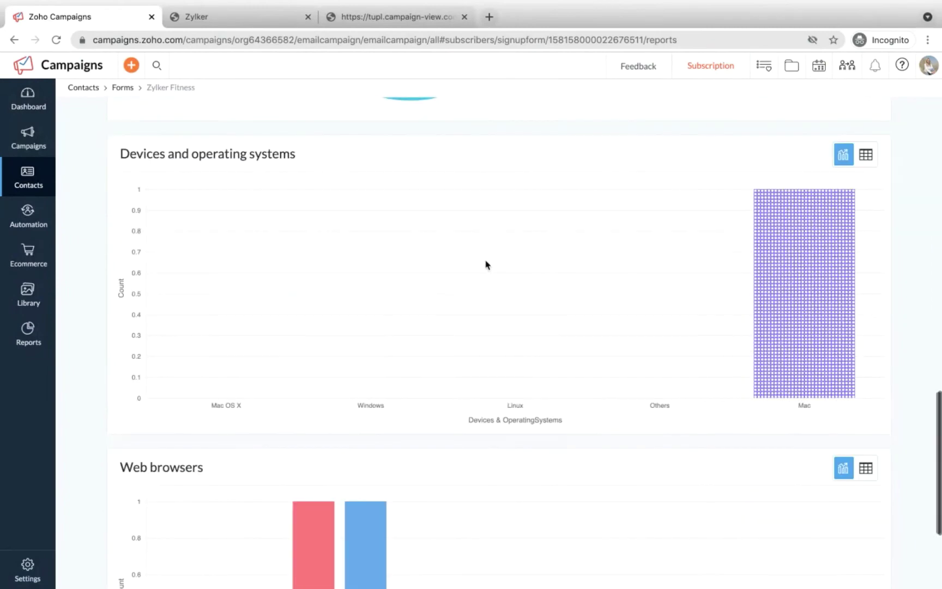
pyautogui.scroll(3, 487, 264)
pyautogui.scroll(1, 487, 265)
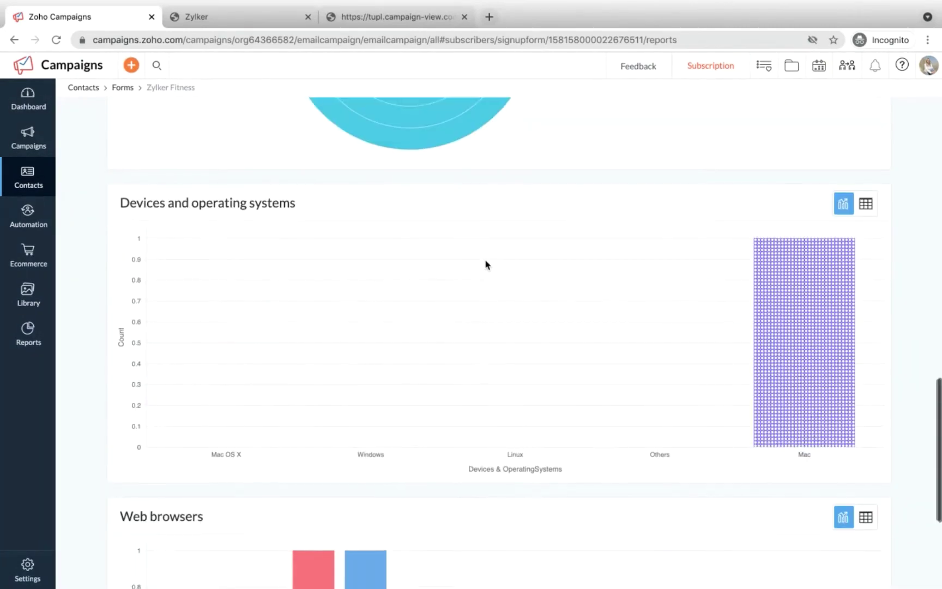
pyautogui.scroll(8, 487, 265)
pyautogui.scroll(4, 487, 265)
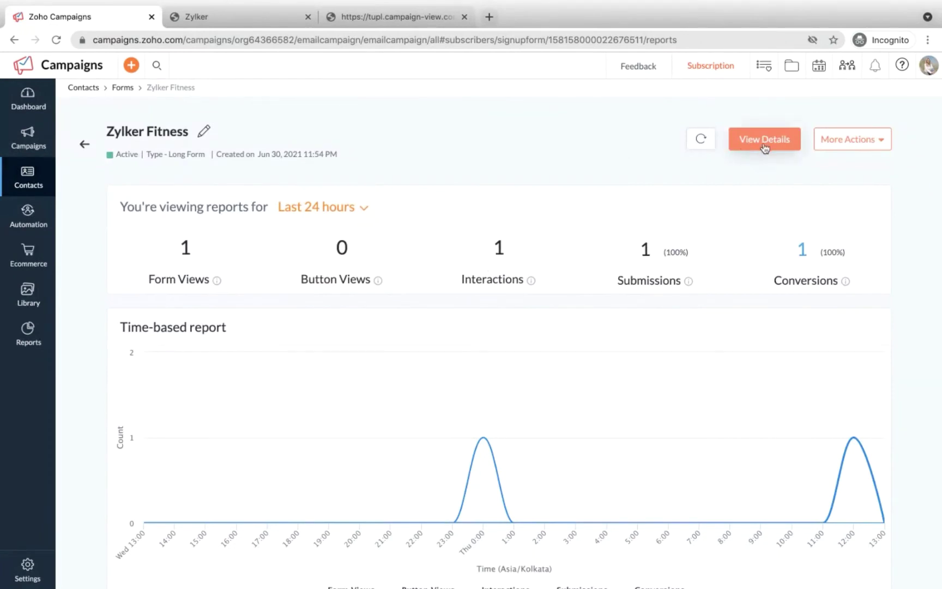
pyautogui.click(86, 145)
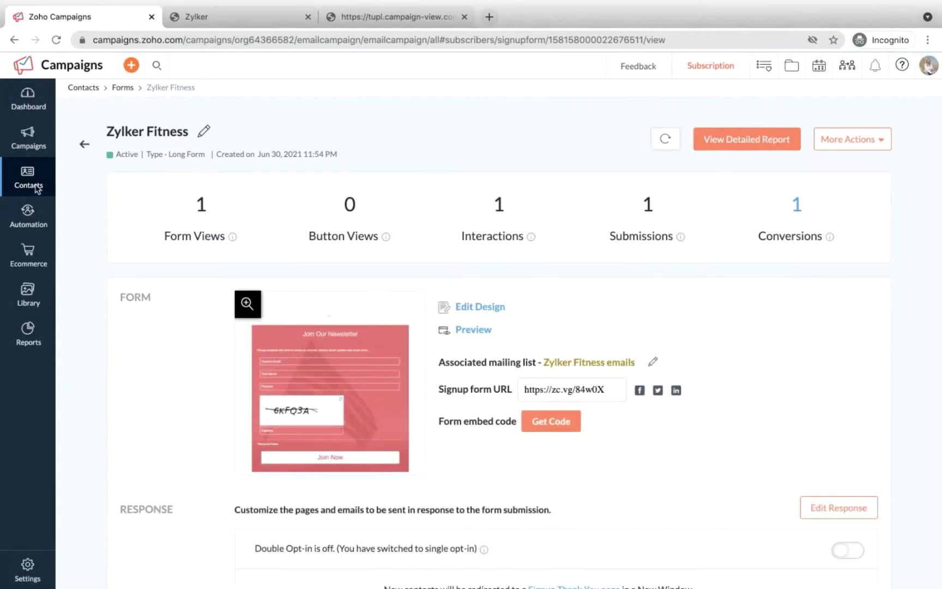
pyautogui.moveTo(29, 182)
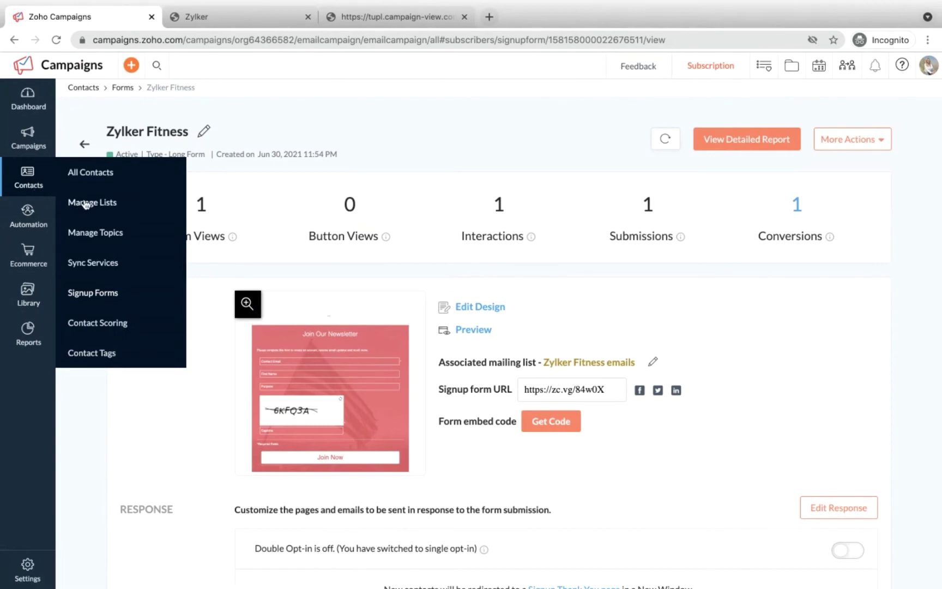
# Step: Under Manage Lists, show the Zylker Fitness emails contacts, including the Weight Loss subscriber
pyautogui.click(87, 205)
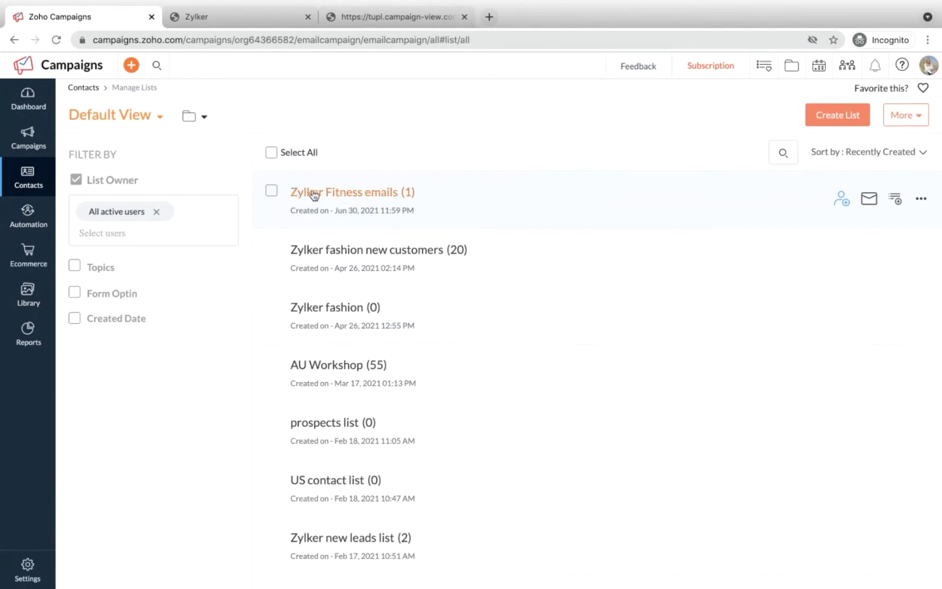
pyautogui.click(373, 194)
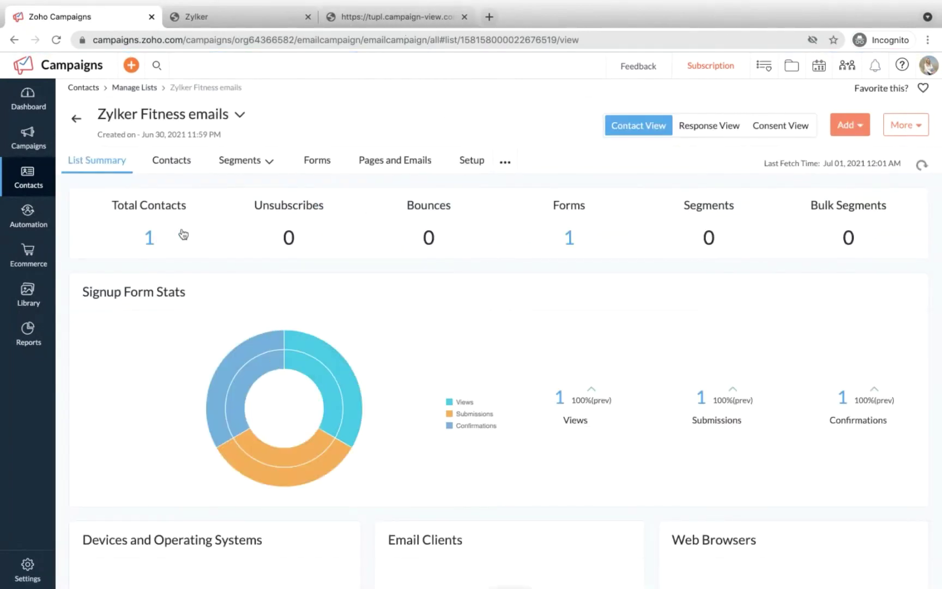
pyautogui.click(150, 236)
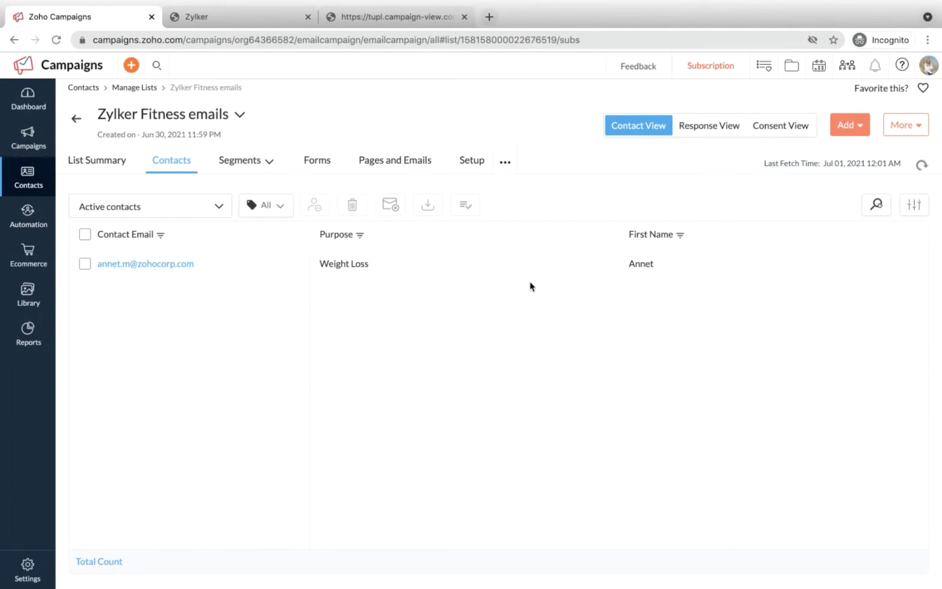
pyautogui.click(855, 126)
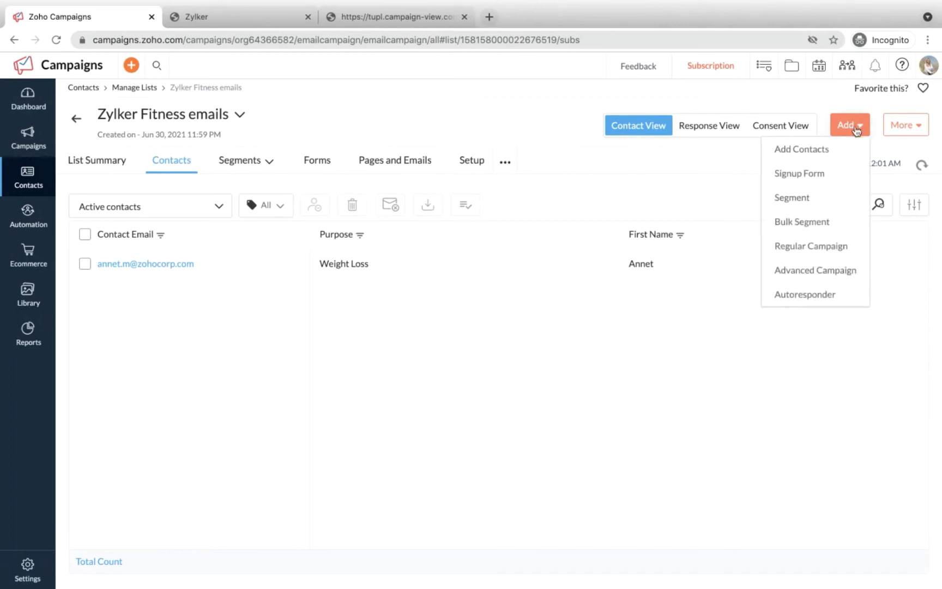
# Step: Start a new segment of the list and name it 'Weight Loss'
pyautogui.click(807, 199)
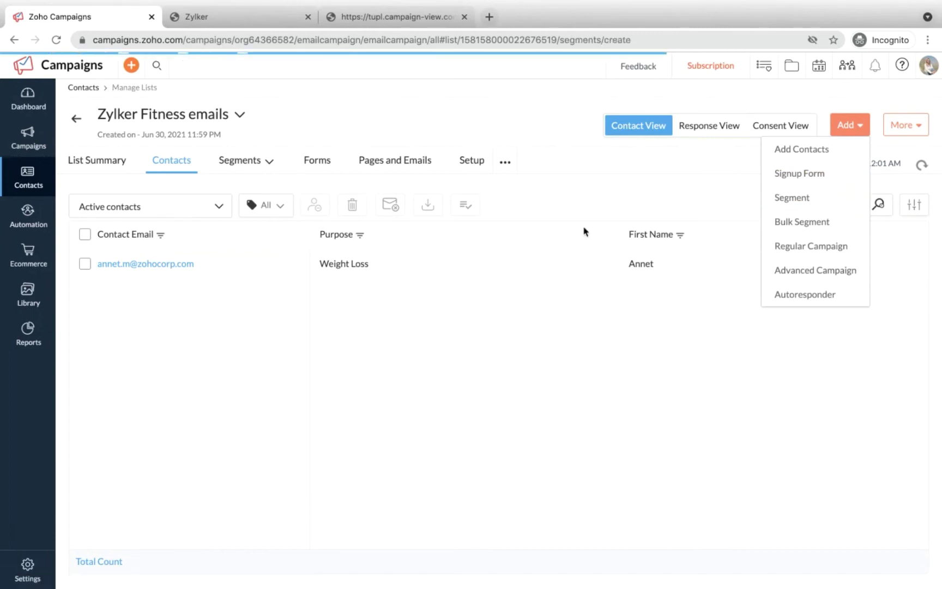
pyautogui.click(183, 176)
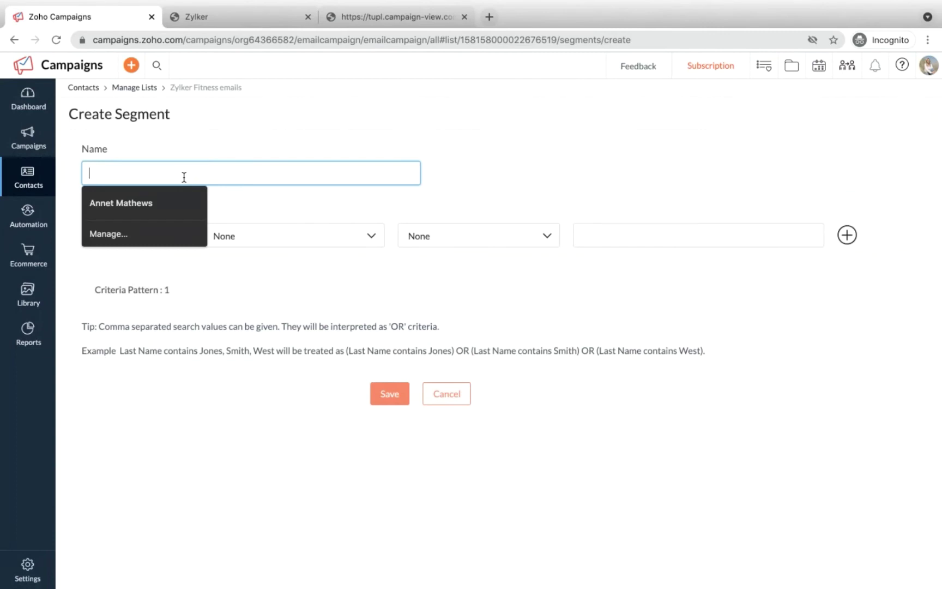
pyautogui.click(202, 144)
pyautogui.click(136, 165)
pyautogui.write('We')
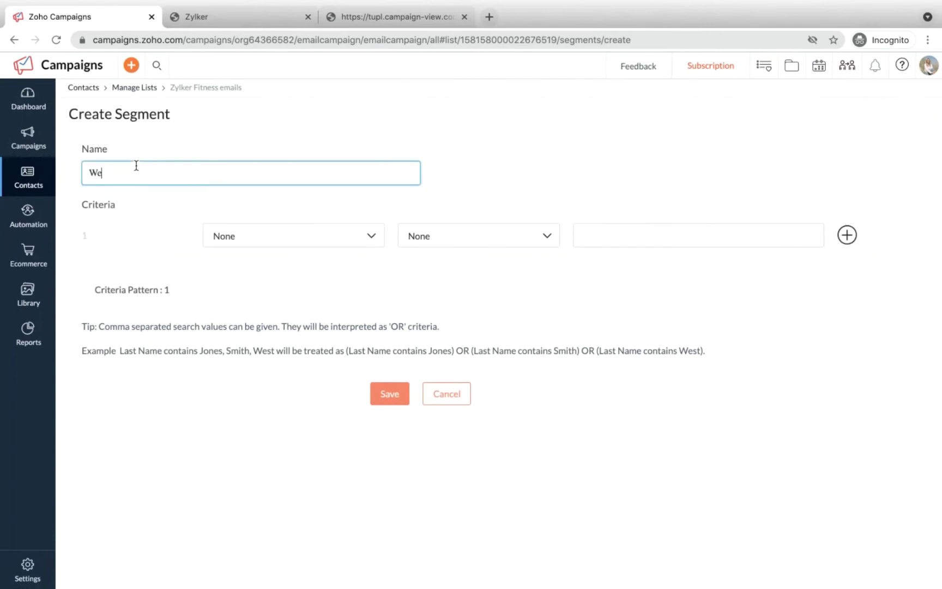
pyautogui.write('ight Loss')
# Step: Set the segment criterion to Purpose is Weight Loss and save it
pyautogui.click(230, 239)
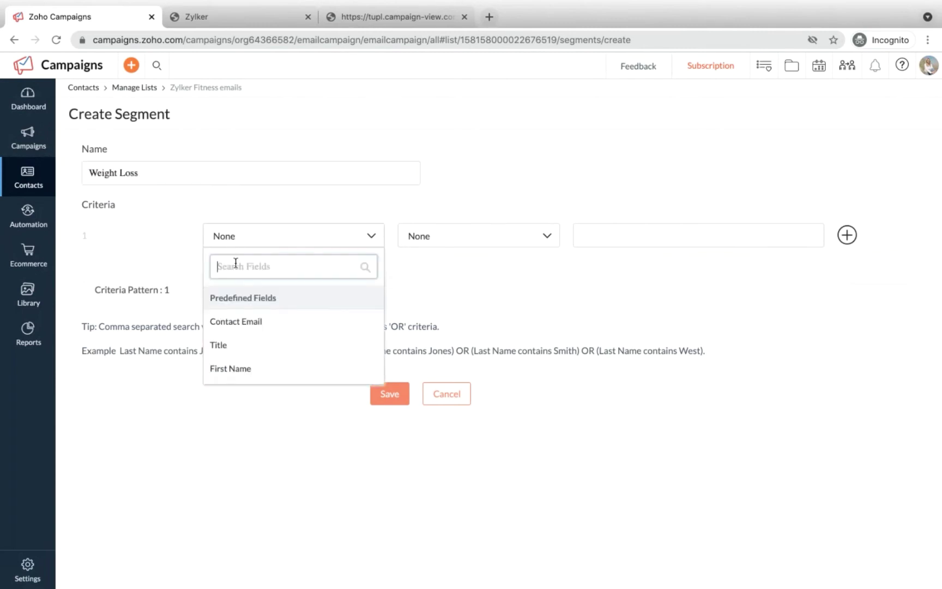
pyautogui.write('pu')
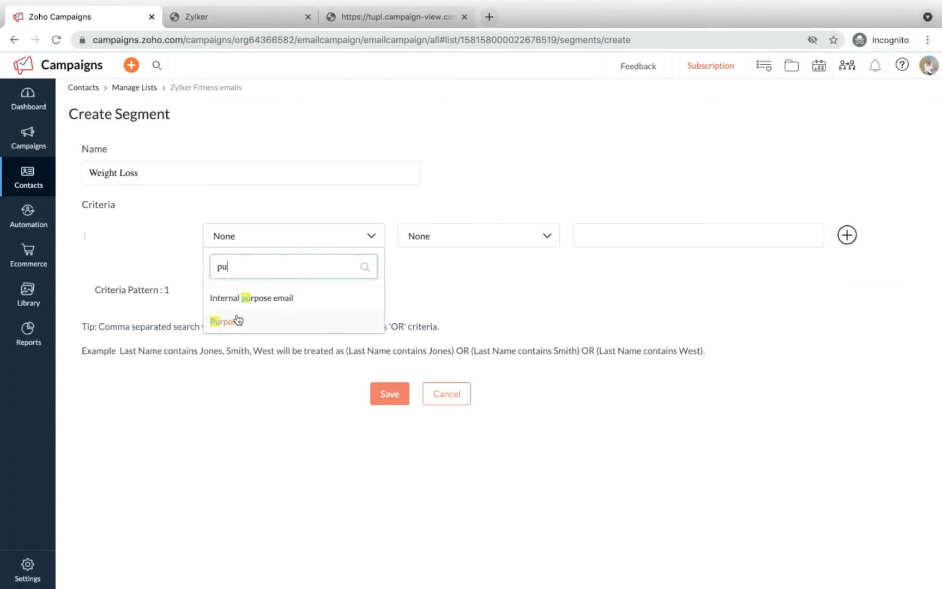
pyautogui.click(238, 320)
pyautogui.click(420, 235)
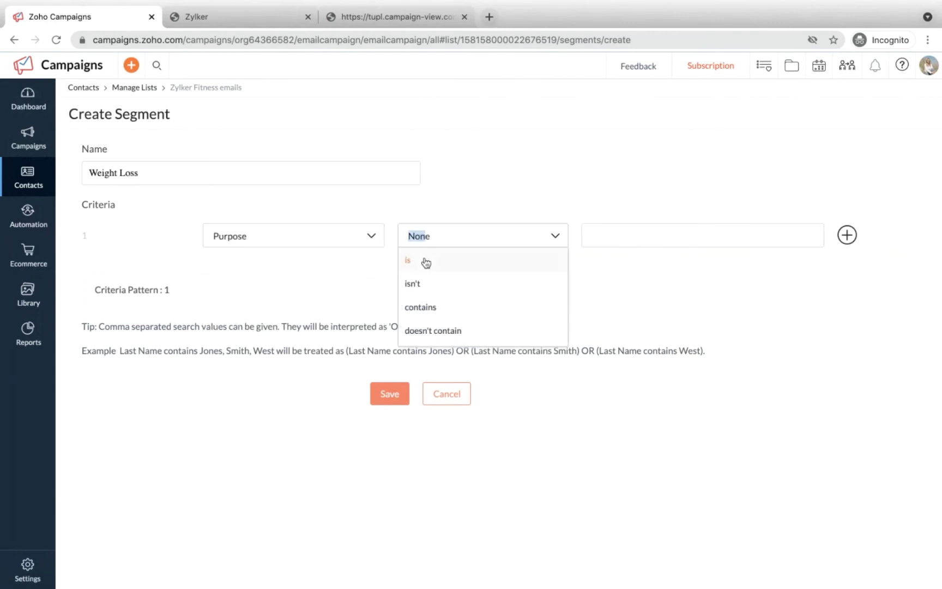
pyautogui.click(426, 263)
pyautogui.click(591, 241)
pyautogui.write('Weight')
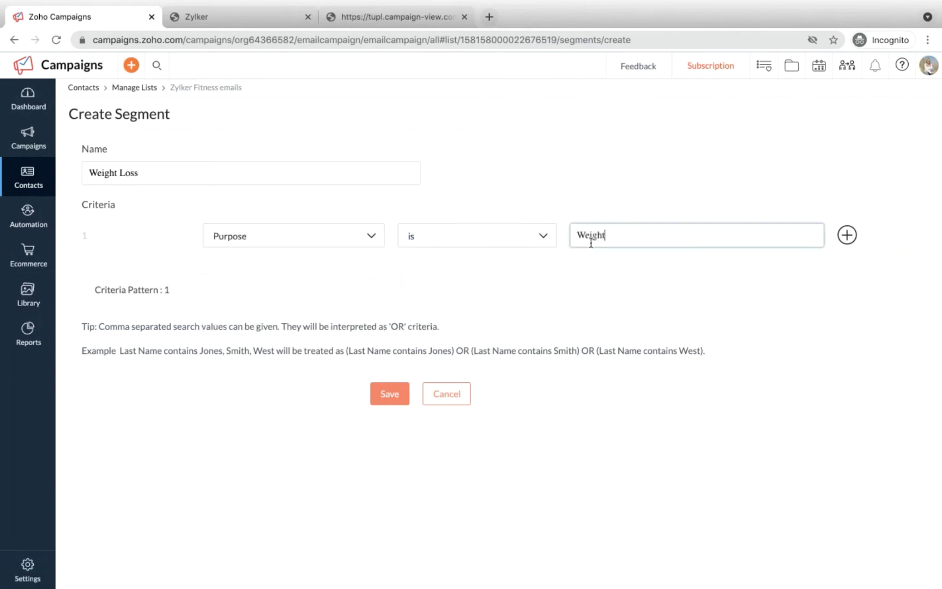
pyautogui.write(' Loss')
pyautogui.click(389, 399)
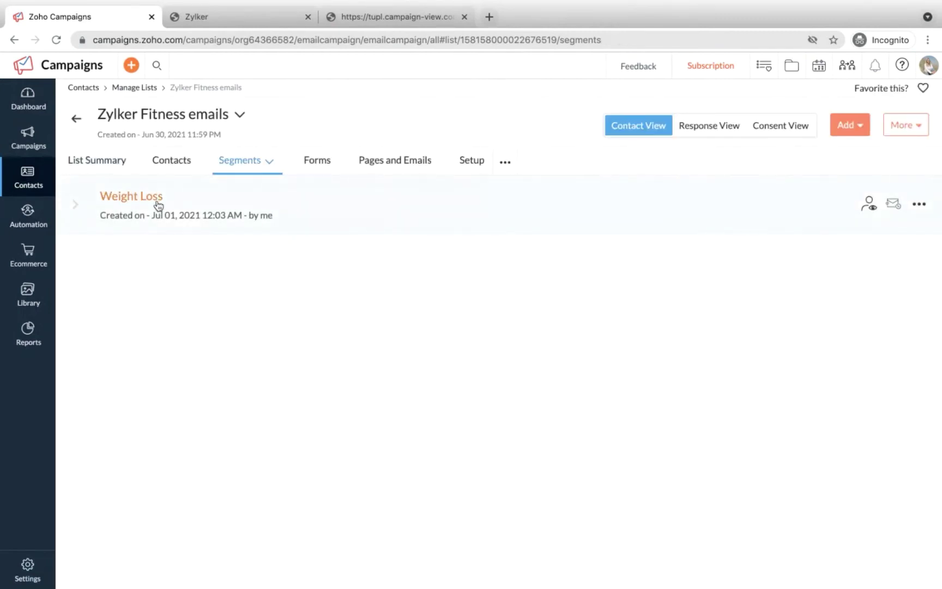
# Step: Show the Weight Loss segment's contacts, then switch to the list's empty Bulk Segments page
pyautogui.click(873, 206)
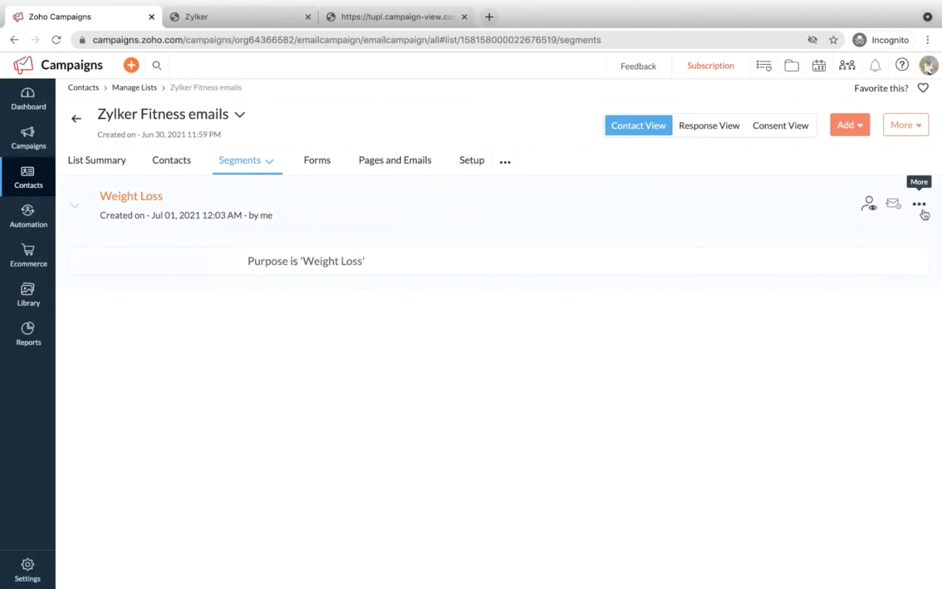
pyautogui.click(869, 204)
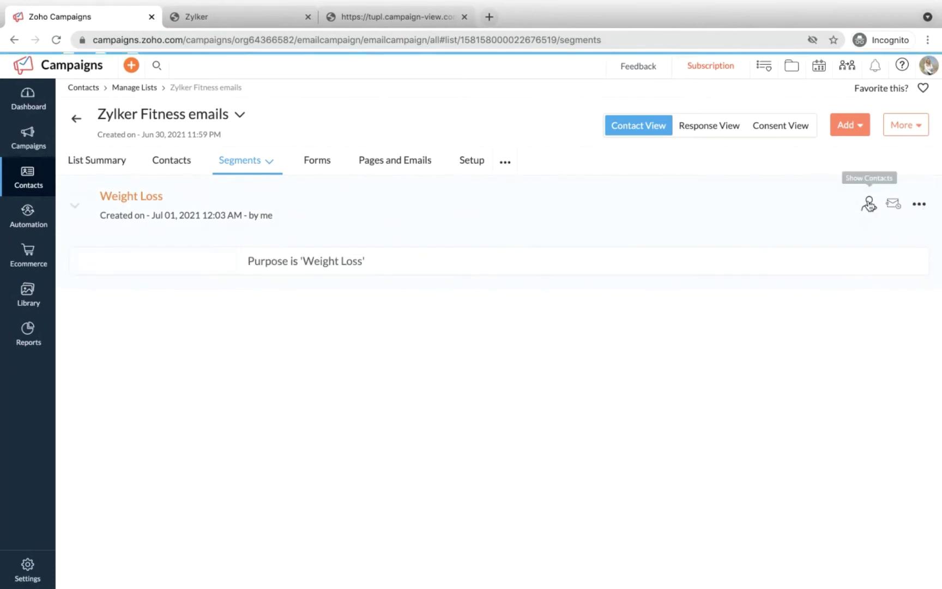
pyautogui.scroll(2, 209, 319)
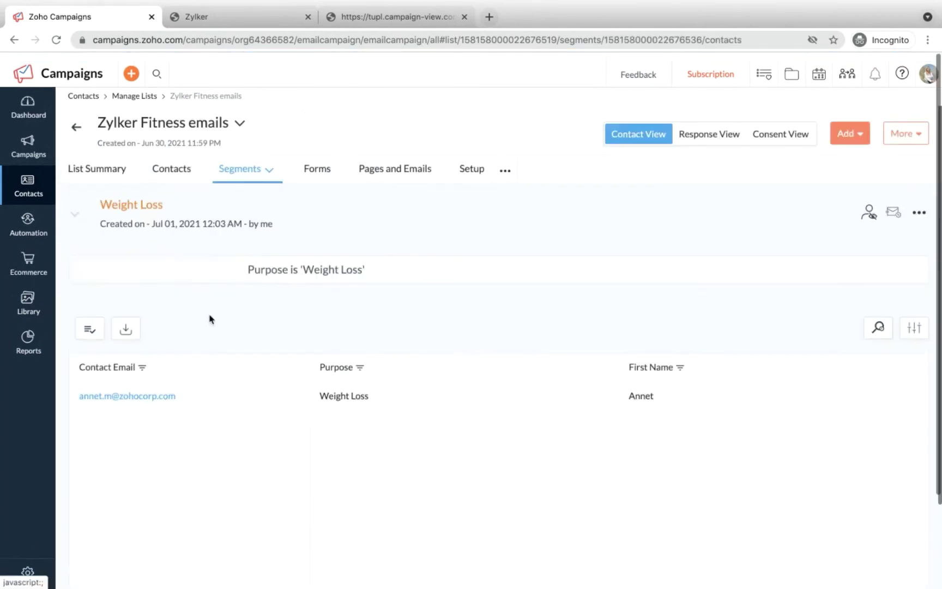
pyautogui.click(245, 164)
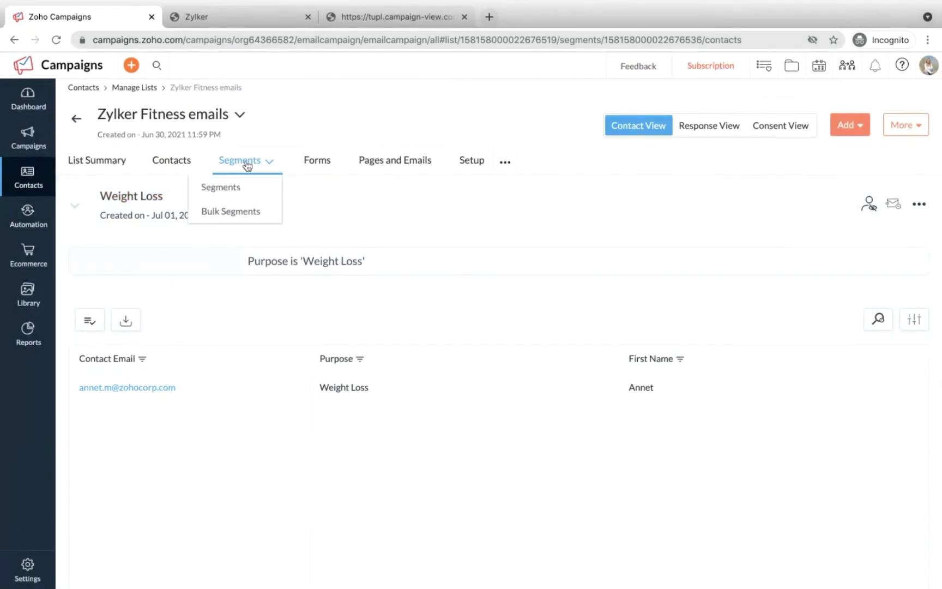
pyautogui.click(243, 212)
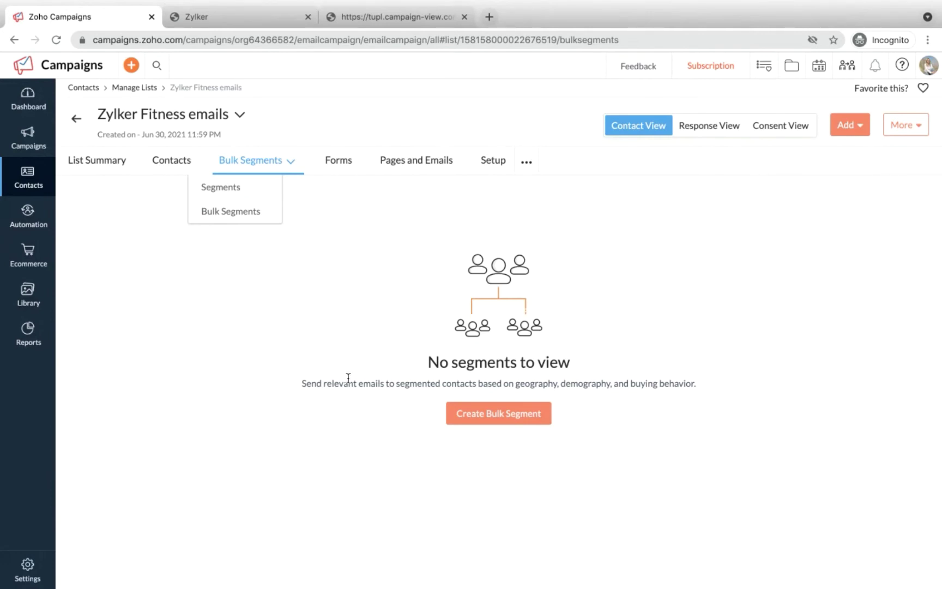
pyautogui.hotkey('ctrl', 'Left')
pyautogui.hotkey('ctrl', 'Right')
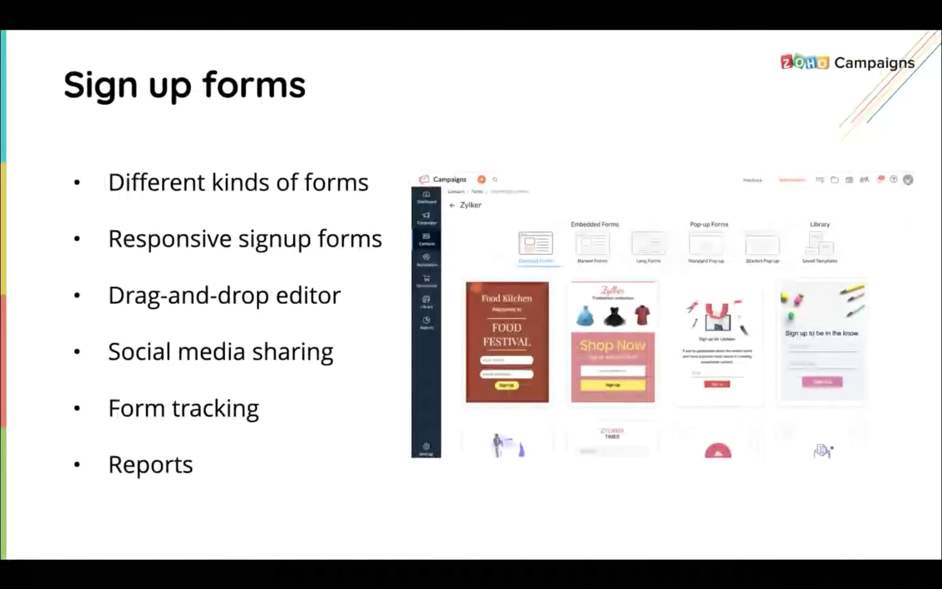
pyautogui.press('Right')
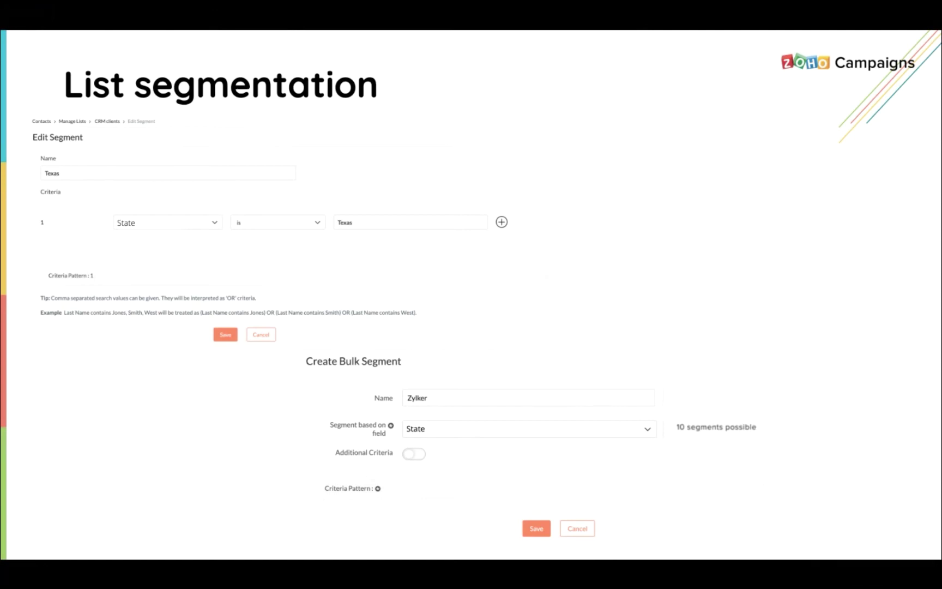
pyautogui.hotkey('ctrl', 'Right')
pyautogui.hotkey('ctrl', 'Right')
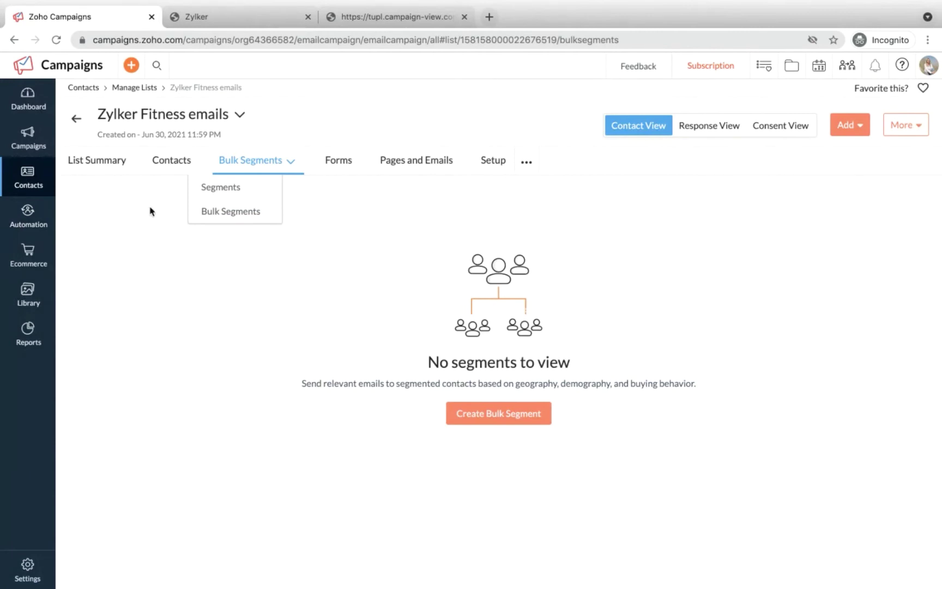
# Step: Under Regular Campaigns, create a new campaign and rename it 'Zylker Fitness'
pyautogui.moveTo(40, 191)
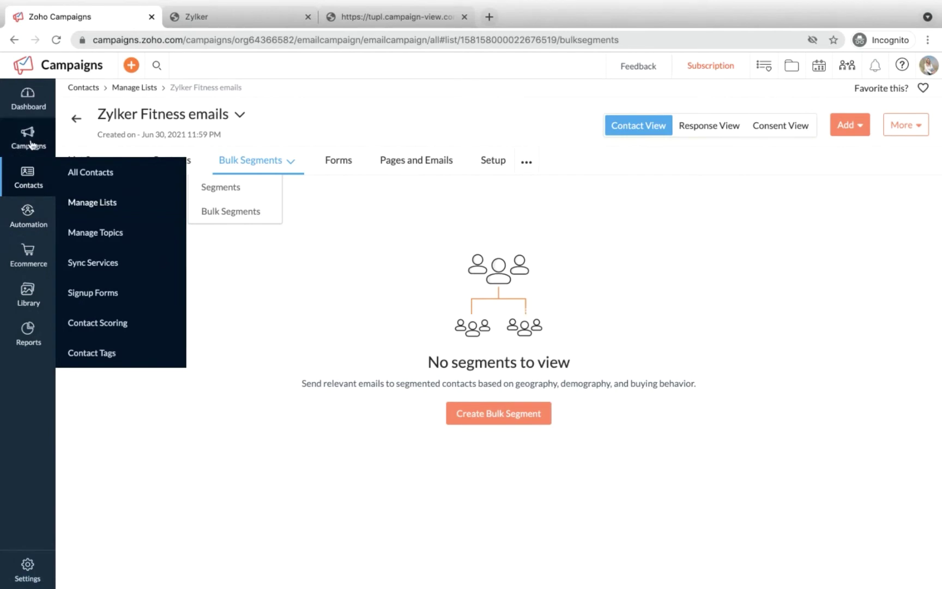
pyautogui.moveTo(31, 145)
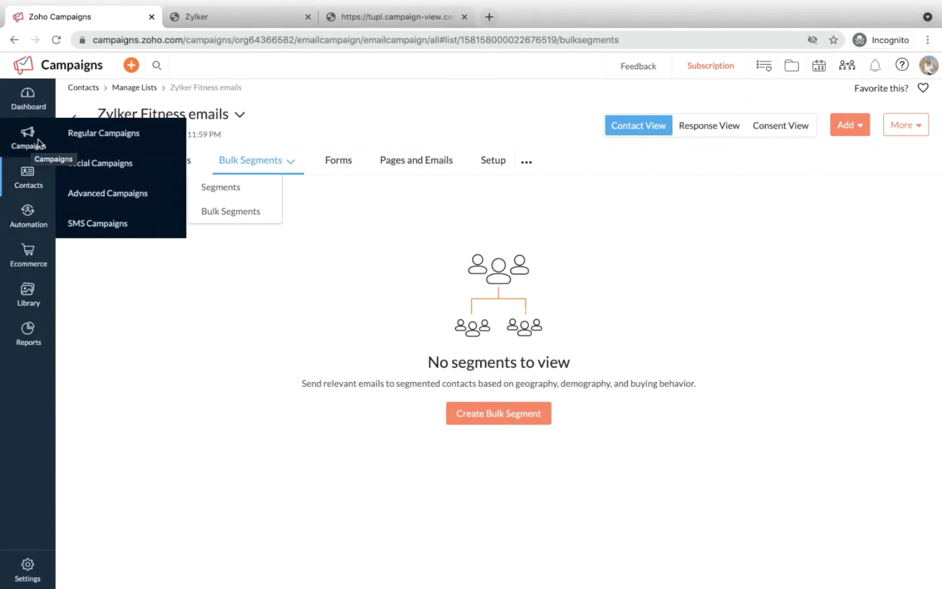
pyautogui.click(109, 136)
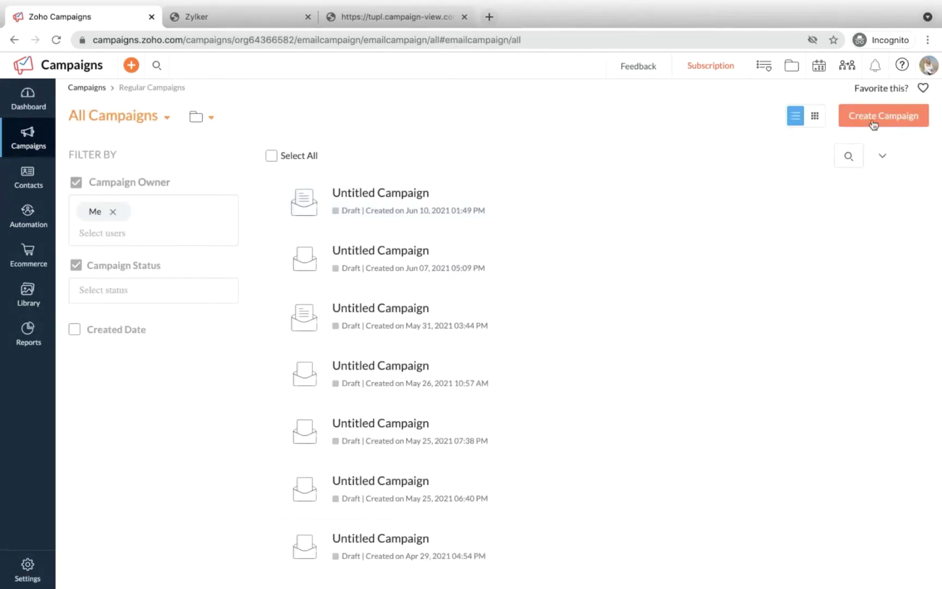
pyautogui.click(886, 123)
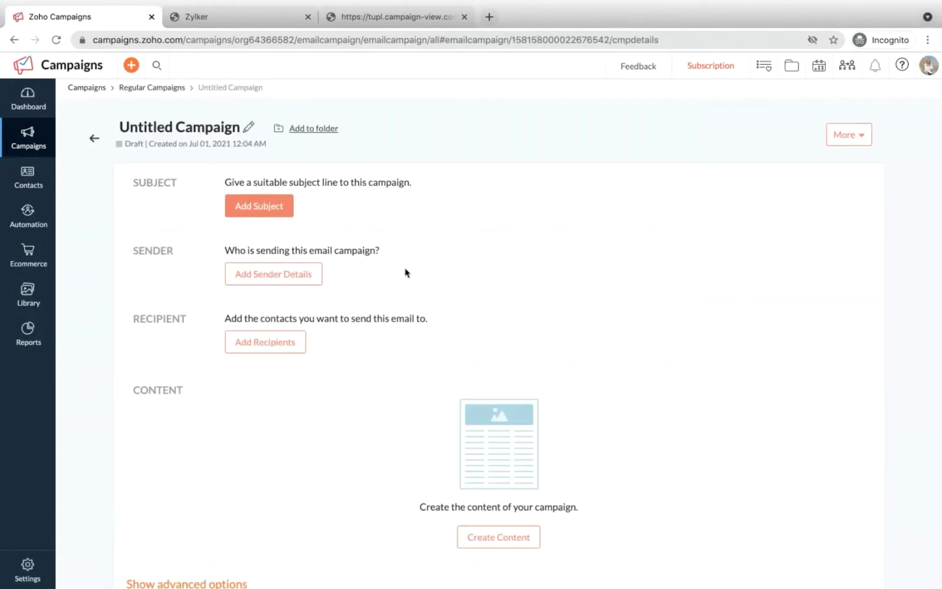
pyautogui.click(249, 129)
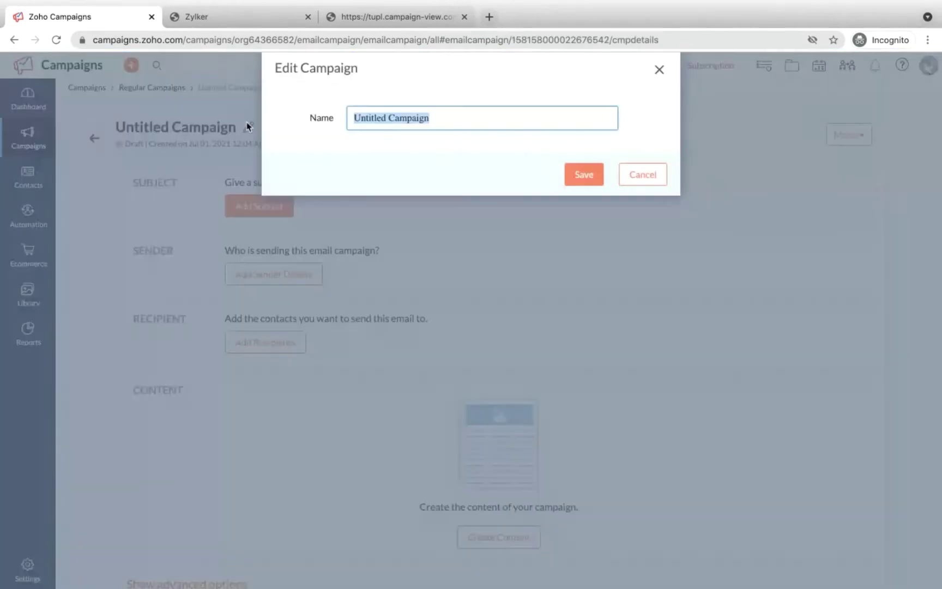
pyautogui.write('Zylker ')
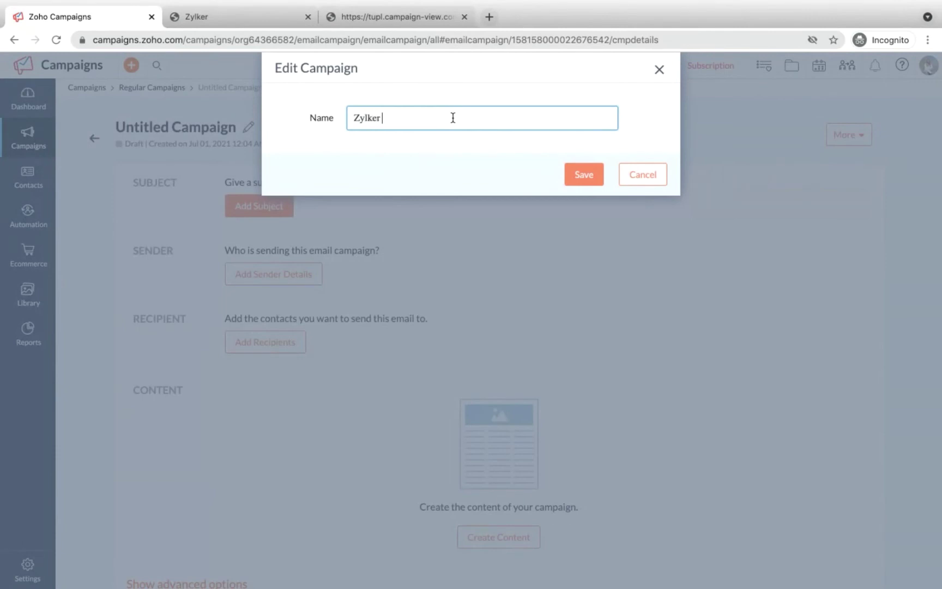
pyautogui.write('Fitness.')
pyautogui.click(578, 172)
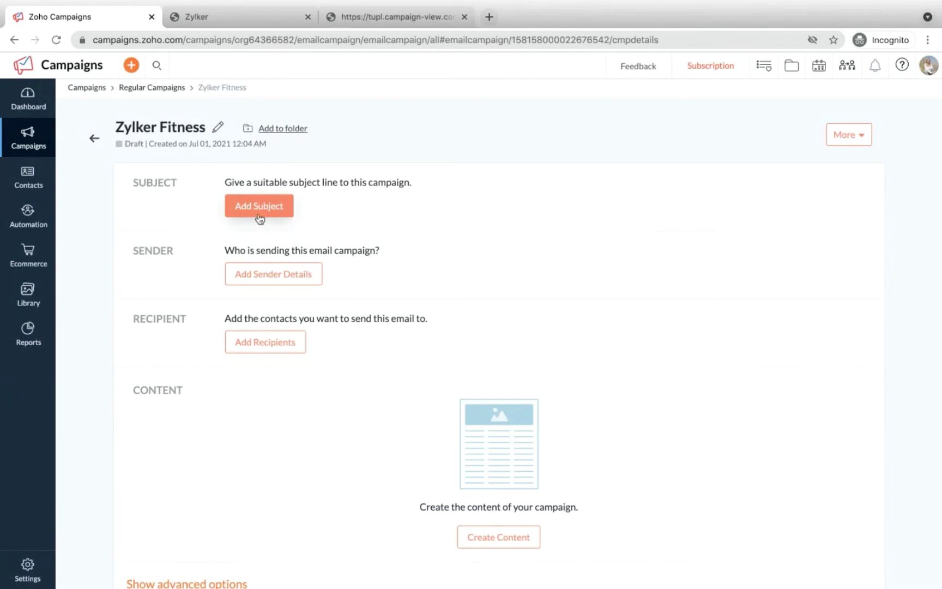
pyautogui.scroll(-1, 259, 217)
pyautogui.scroll(1, 259, 218)
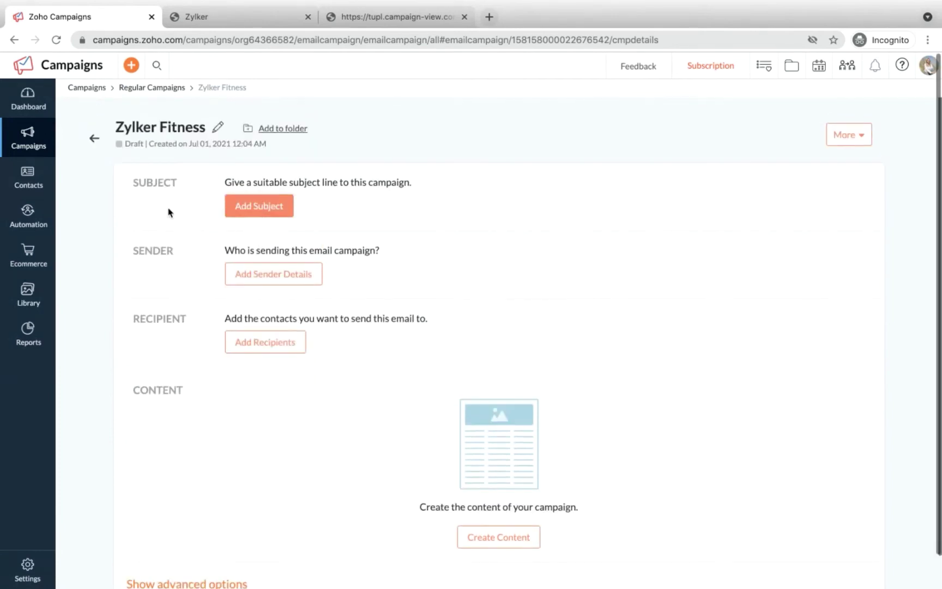
pyautogui.click(272, 213)
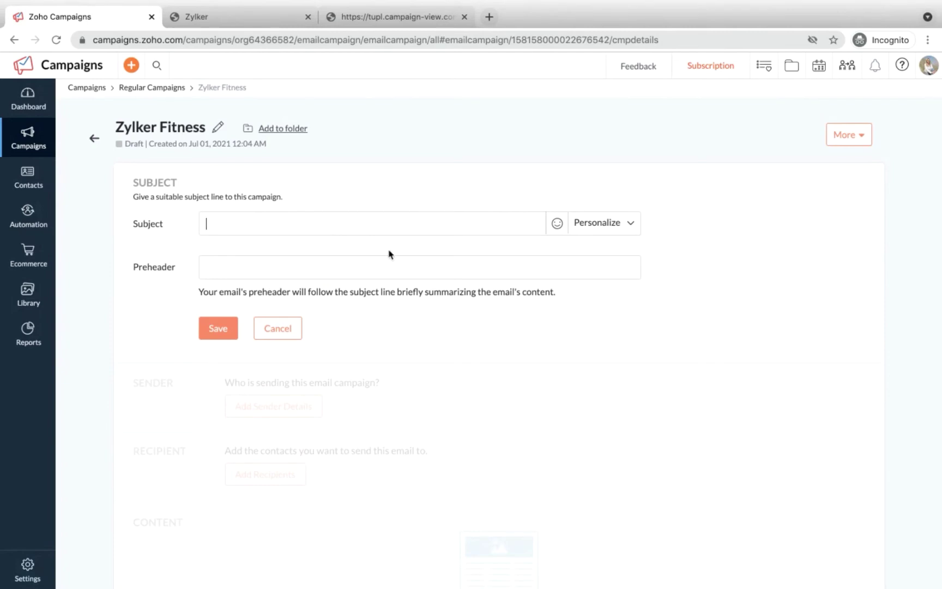
pyautogui.click(599, 227)
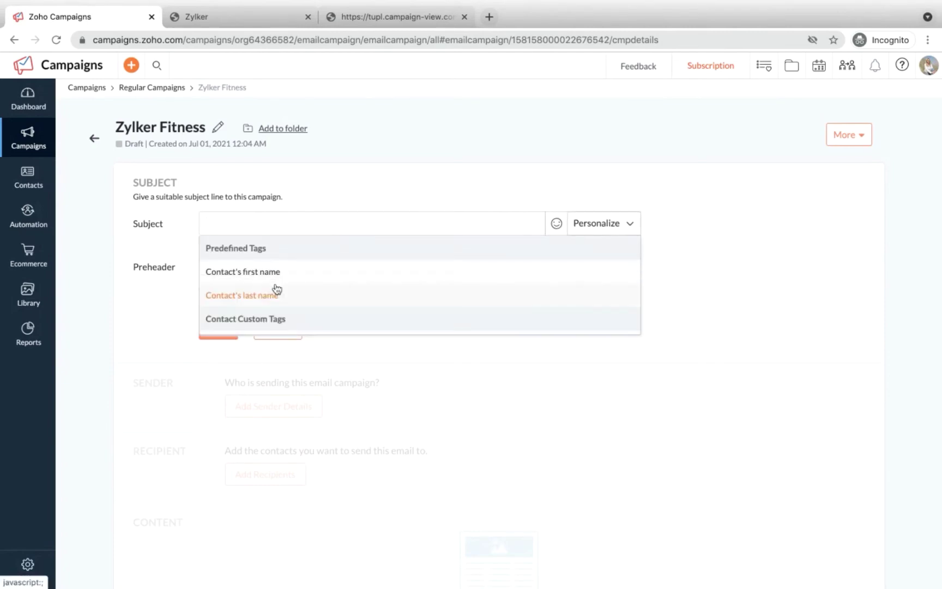
pyautogui.scroll(-5, 283, 297)
pyautogui.scroll(5, 289, 284)
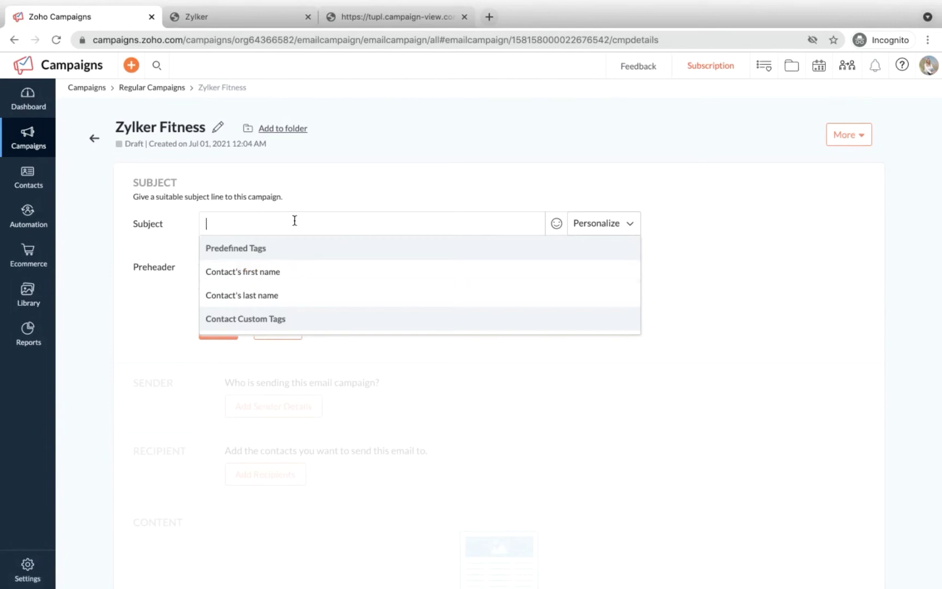
pyautogui.click(560, 227)
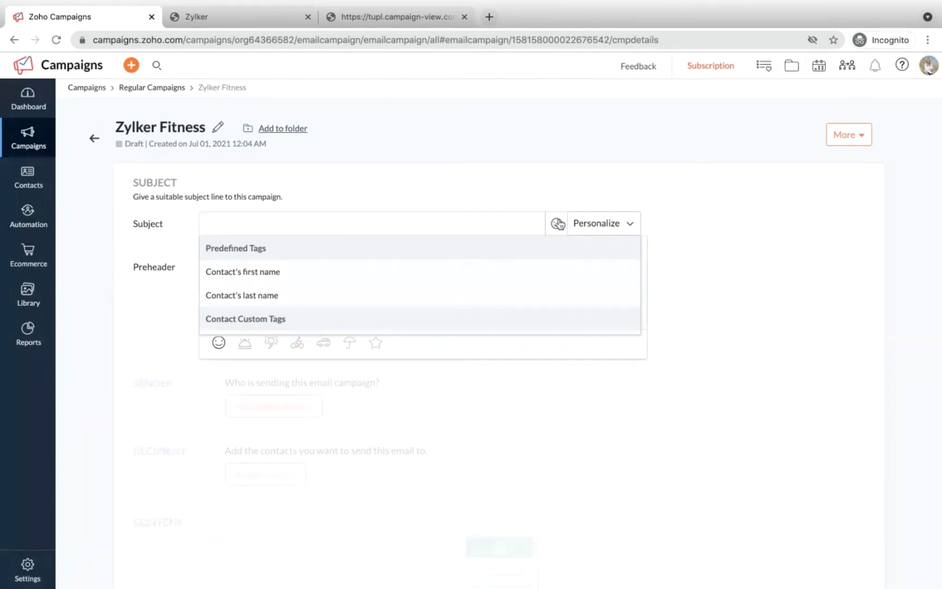
pyautogui.click(610, 225)
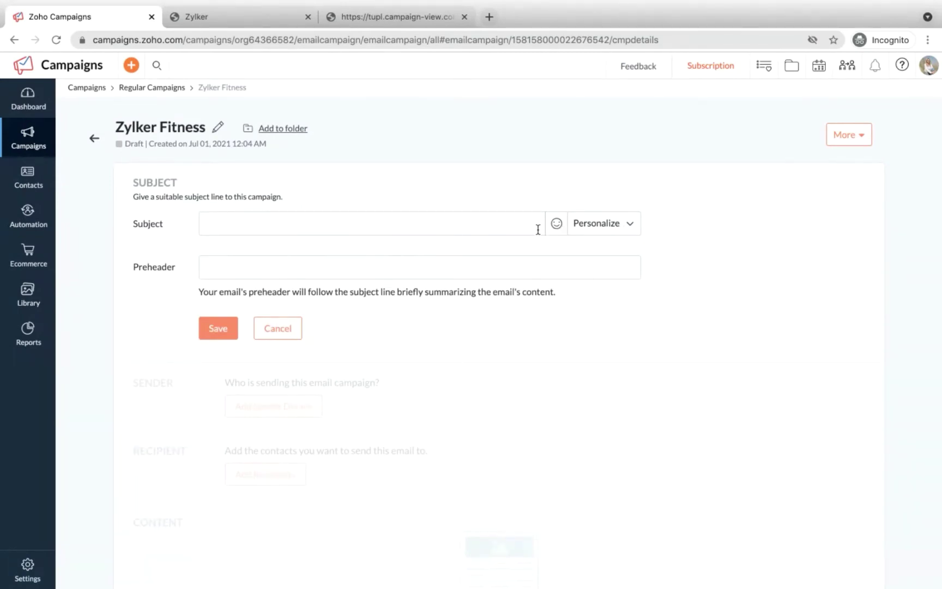
pyautogui.click(556, 225)
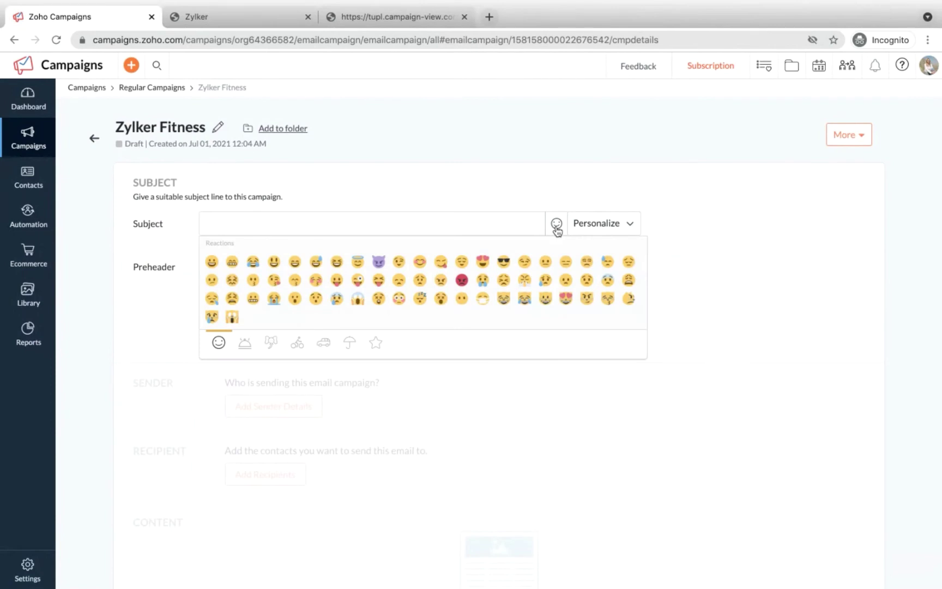
pyautogui.click(353, 188)
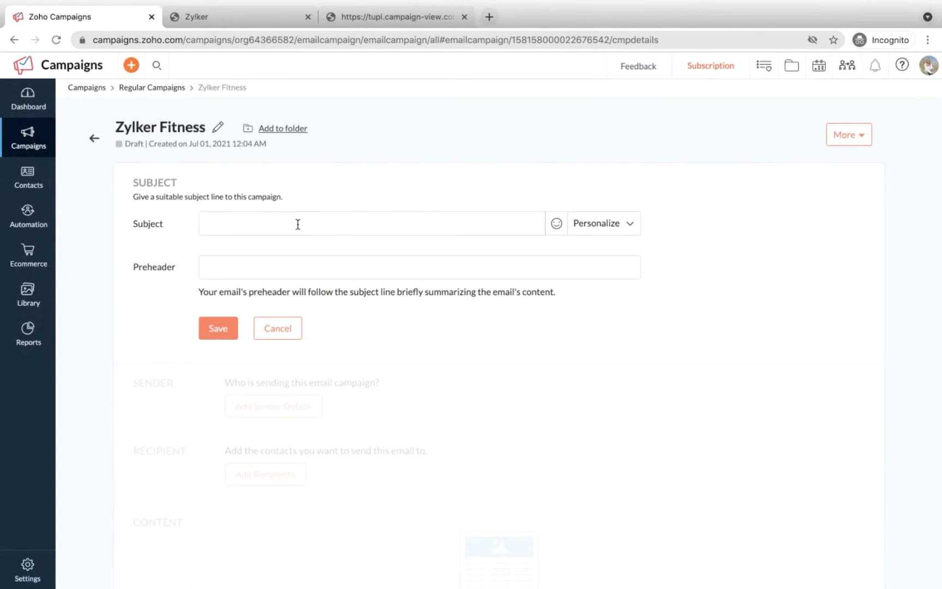
pyautogui.write('!')
pyautogui.click(238, 264)
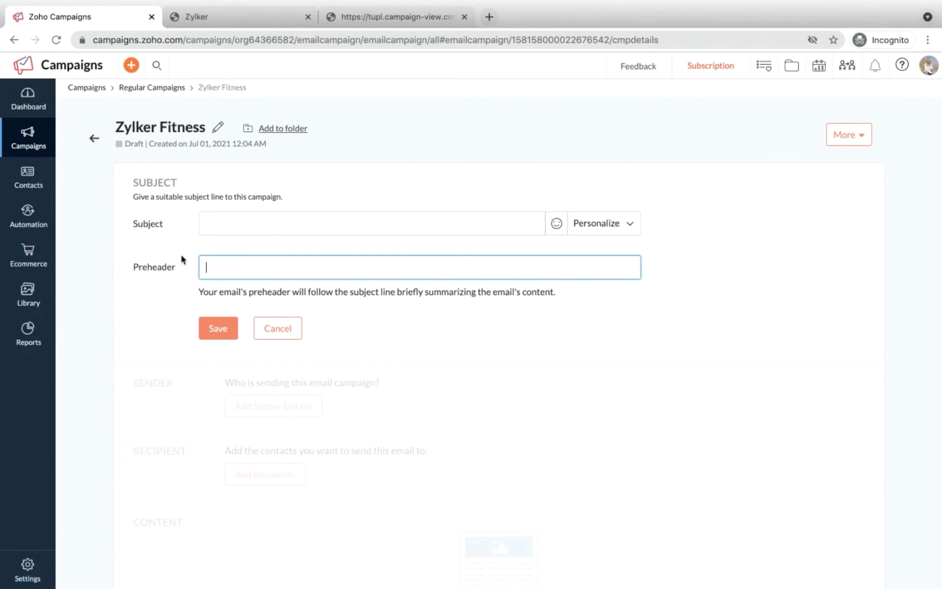
pyautogui.click(276, 329)
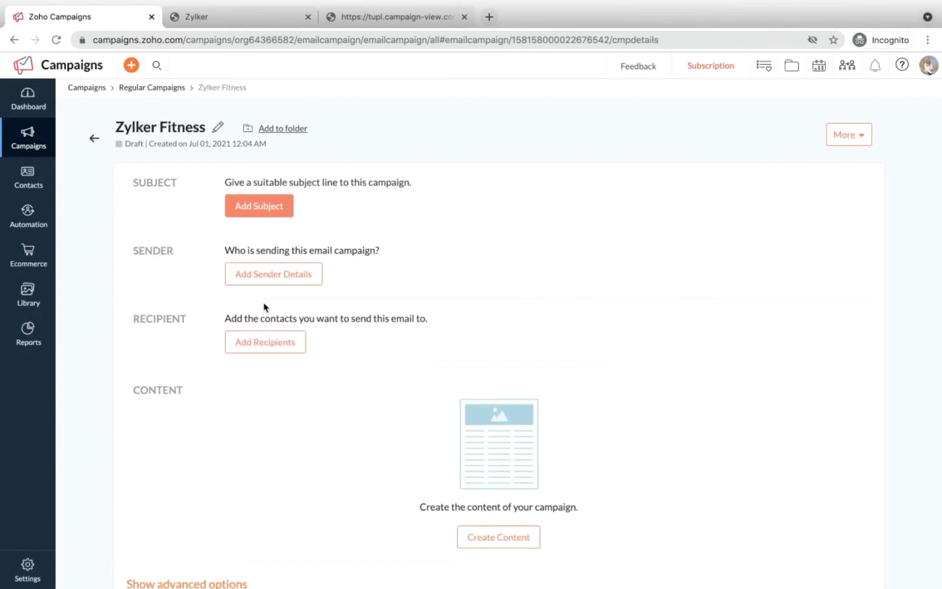
# Step: Open the campaign's sender details and review the sender address list without changing it
pyautogui.click(244, 284)
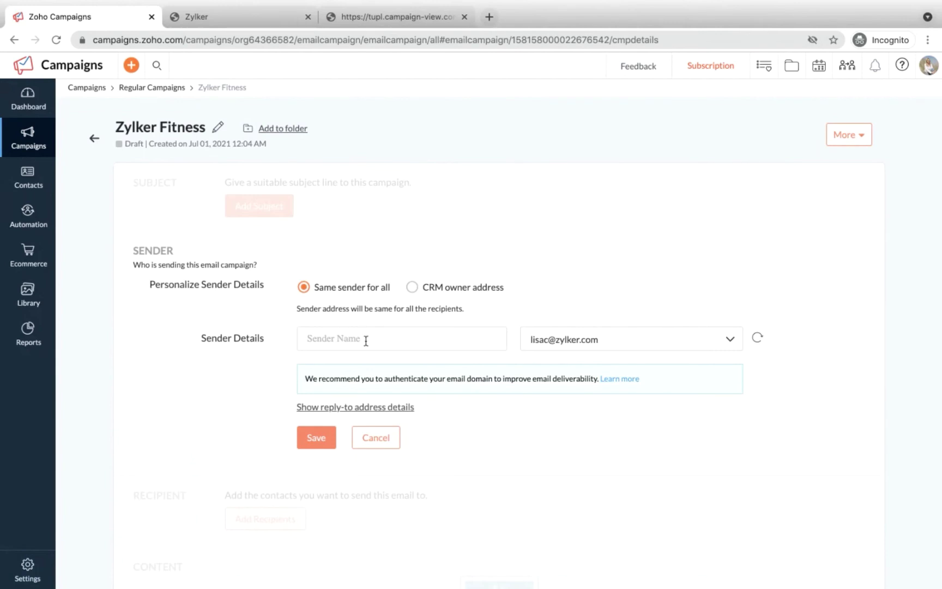
pyautogui.click(558, 342)
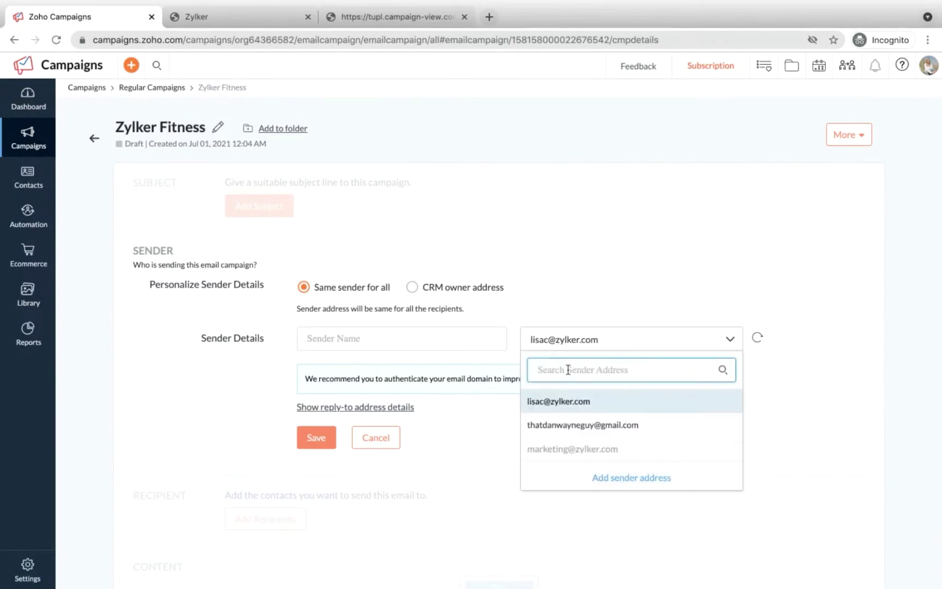
pyautogui.click(631, 339)
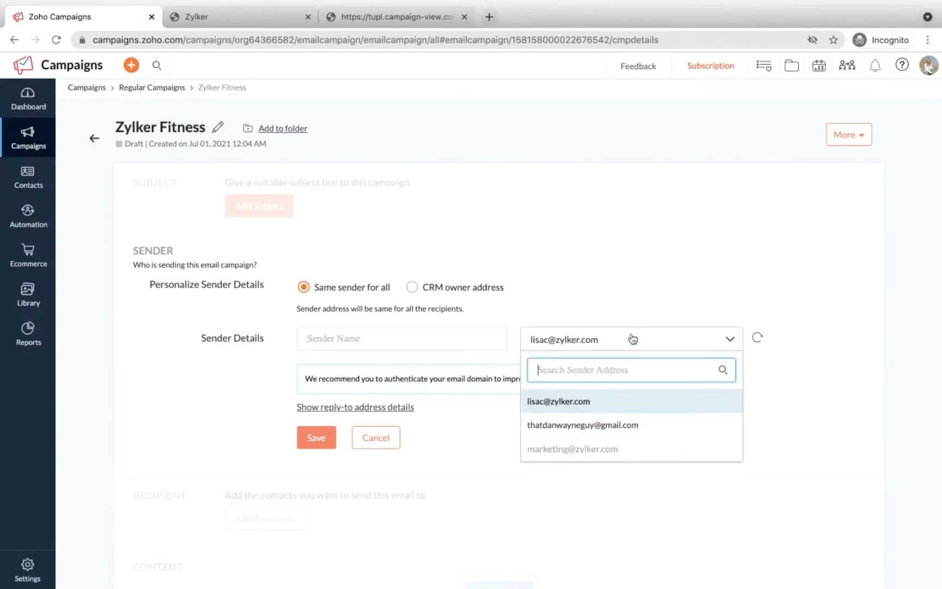
pyautogui.click(633, 339)
pyautogui.scroll(-1, 423, 399)
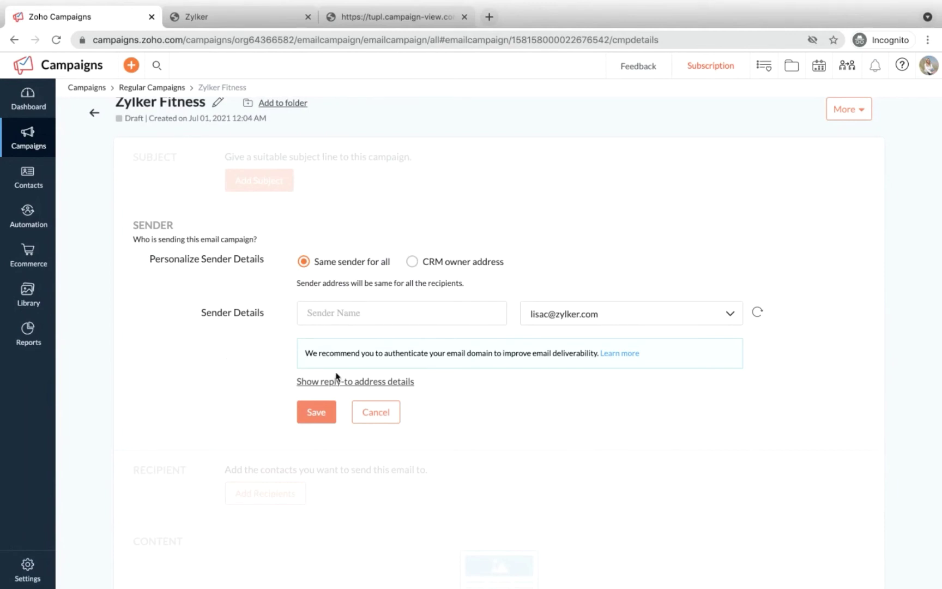
# Step: Cancel the sender form, then pick and save the Zylker Fitness emails list as recipients
pyautogui.click(360, 413)
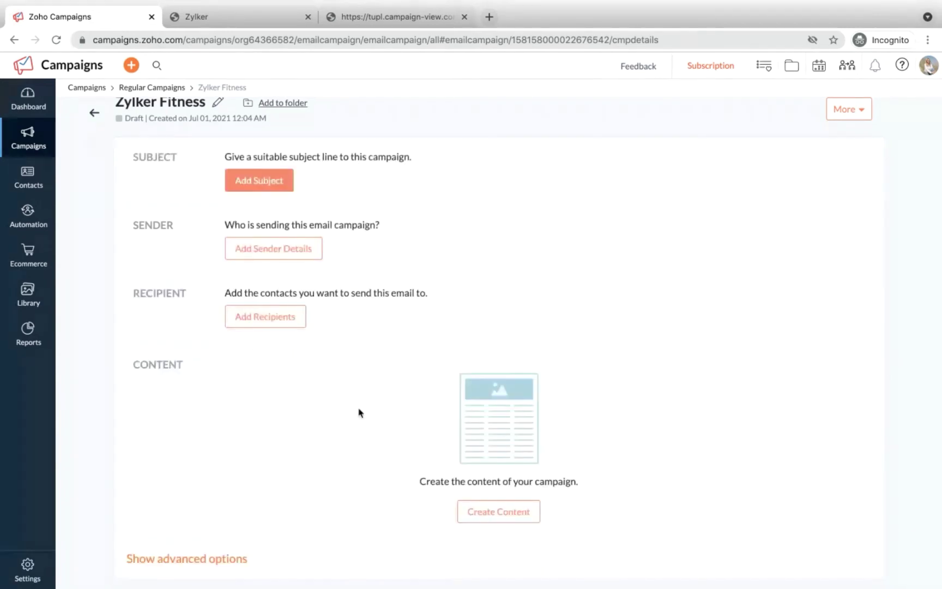
pyautogui.scroll(-1, 359, 412)
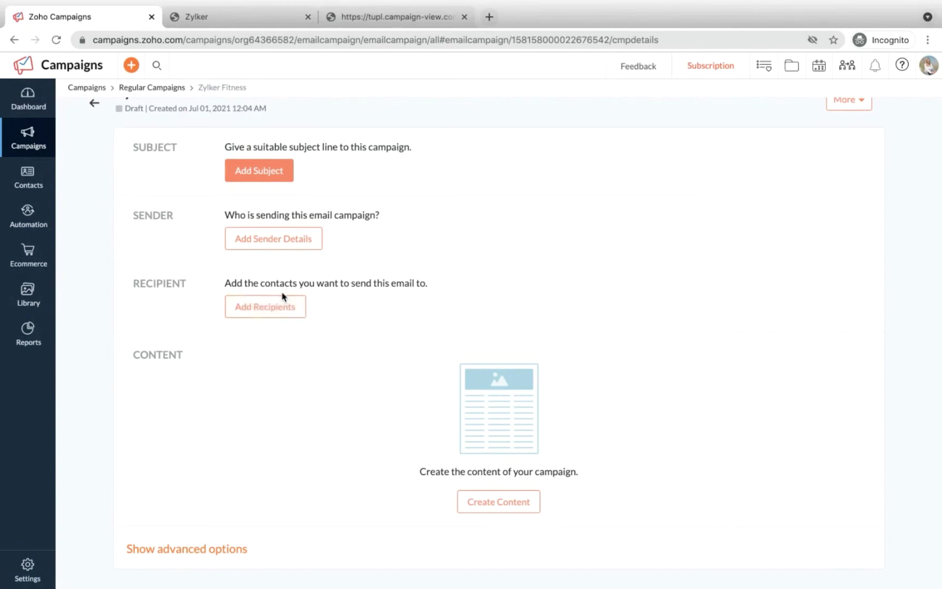
pyautogui.click(269, 306)
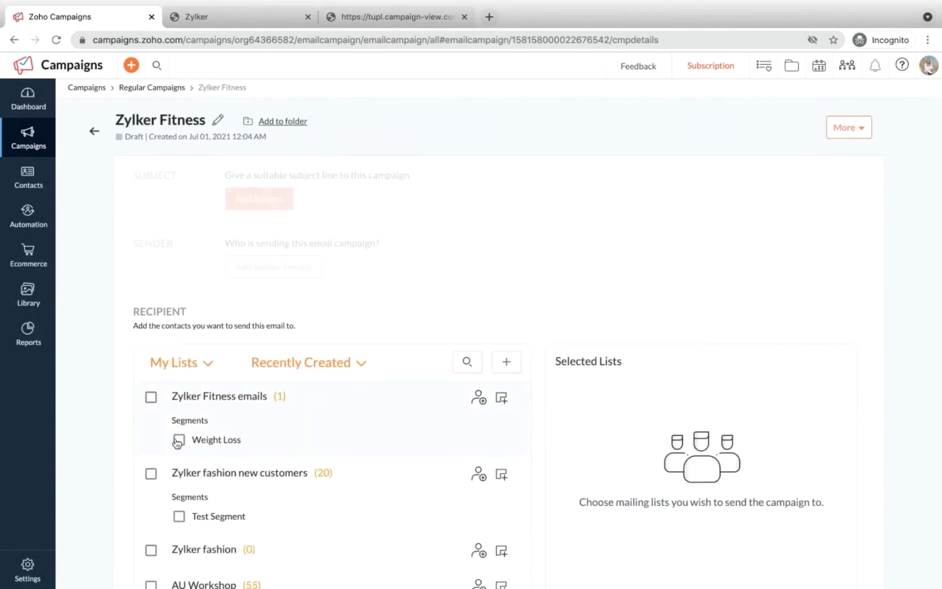
pyautogui.scroll(-1, 207, 441)
pyautogui.scroll(1, 207, 384)
pyautogui.click(151, 403)
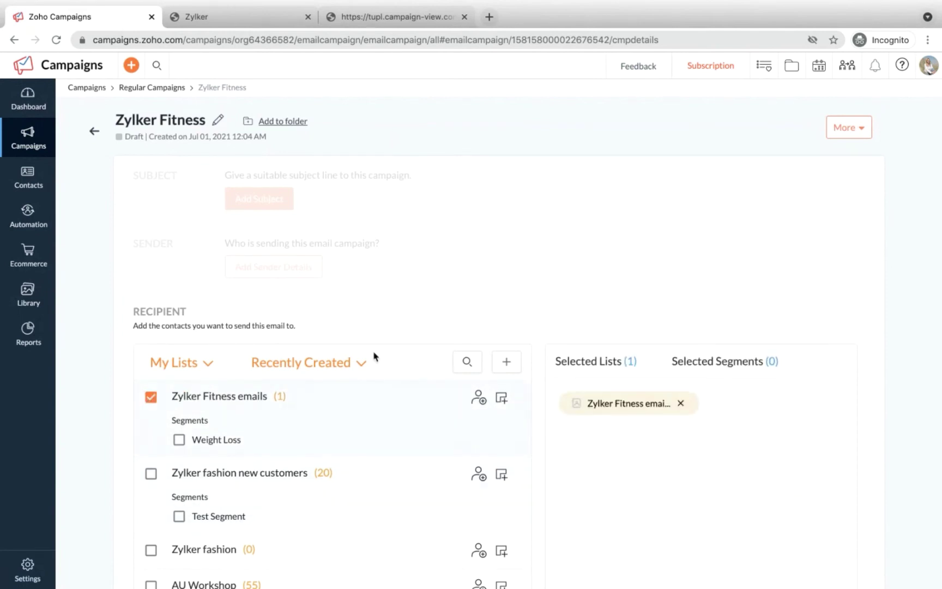
pyautogui.scroll(-3, 374, 357)
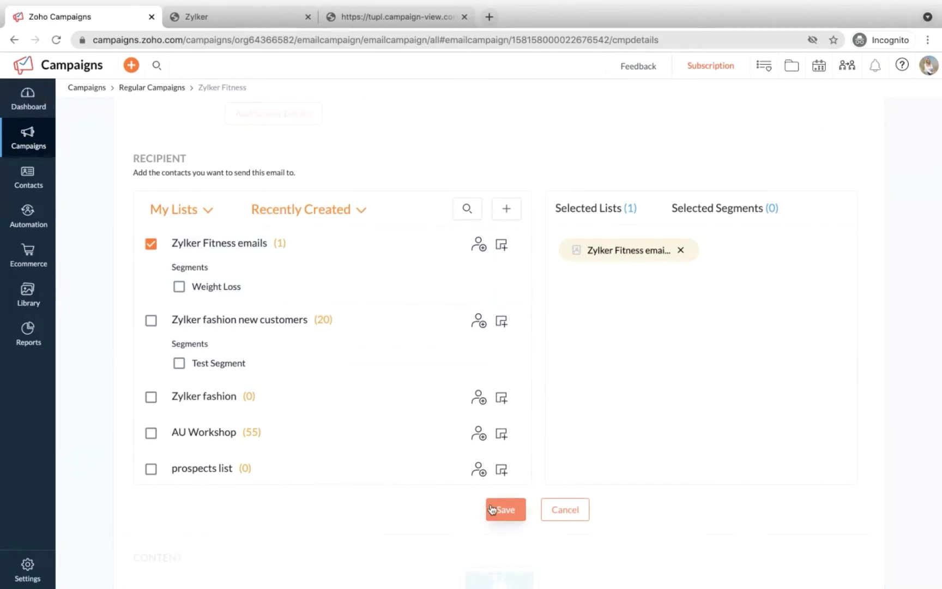
pyautogui.click(507, 510)
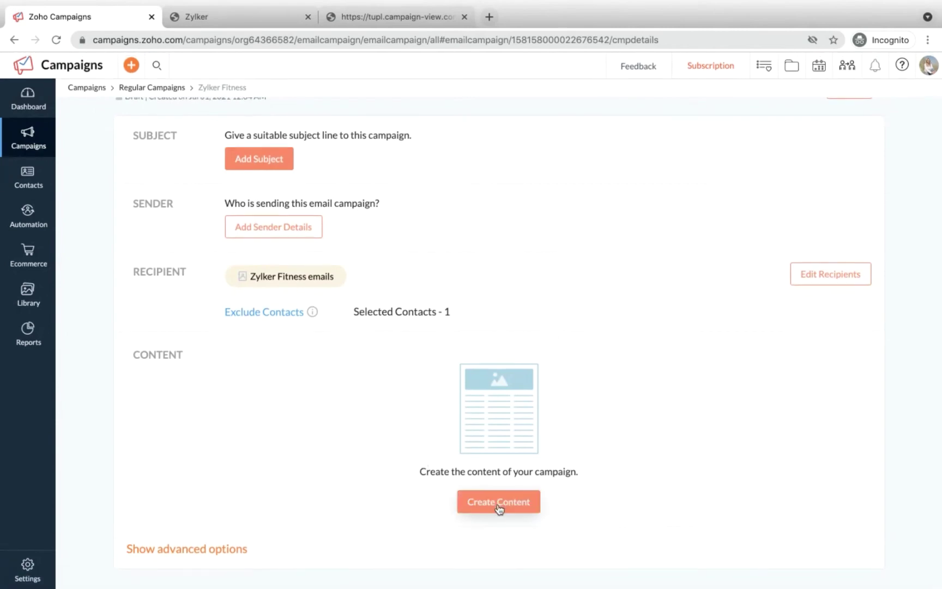
# Step: Begin the campaign content using Pre-designed Templates
pyautogui.click(498, 502)
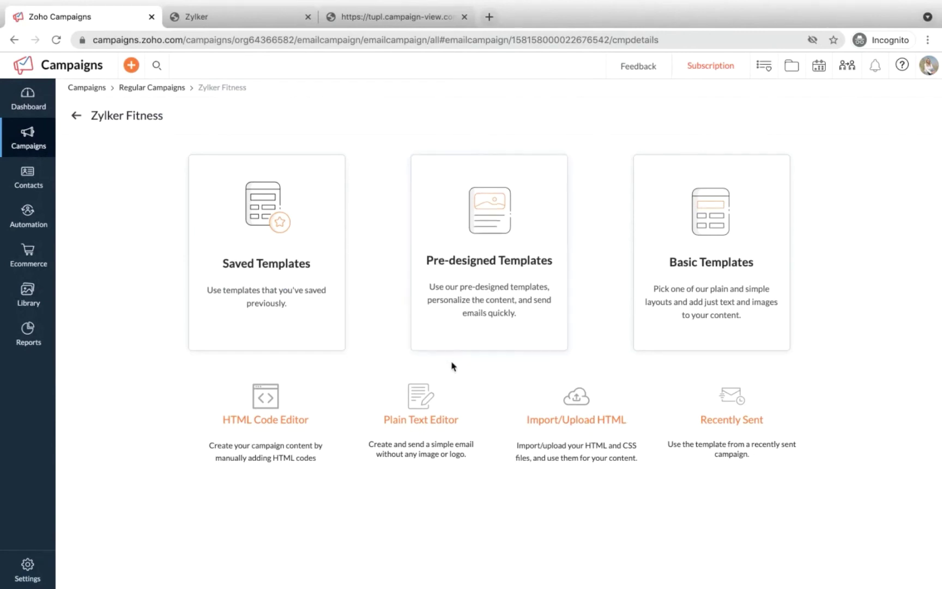
pyautogui.click(492, 292)
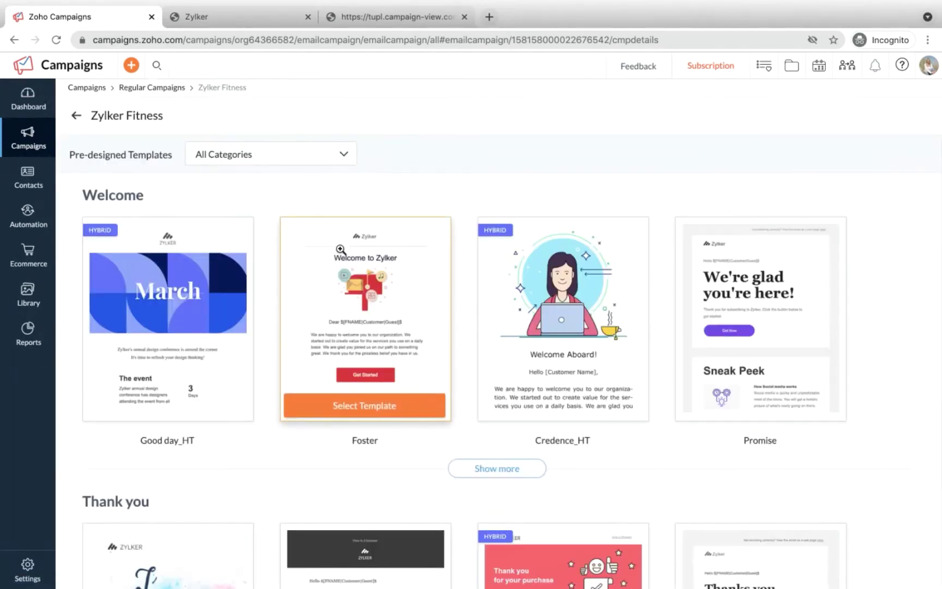
pyautogui.scroll(-4, 341, 250)
pyautogui.scroll(4, 341, 252)
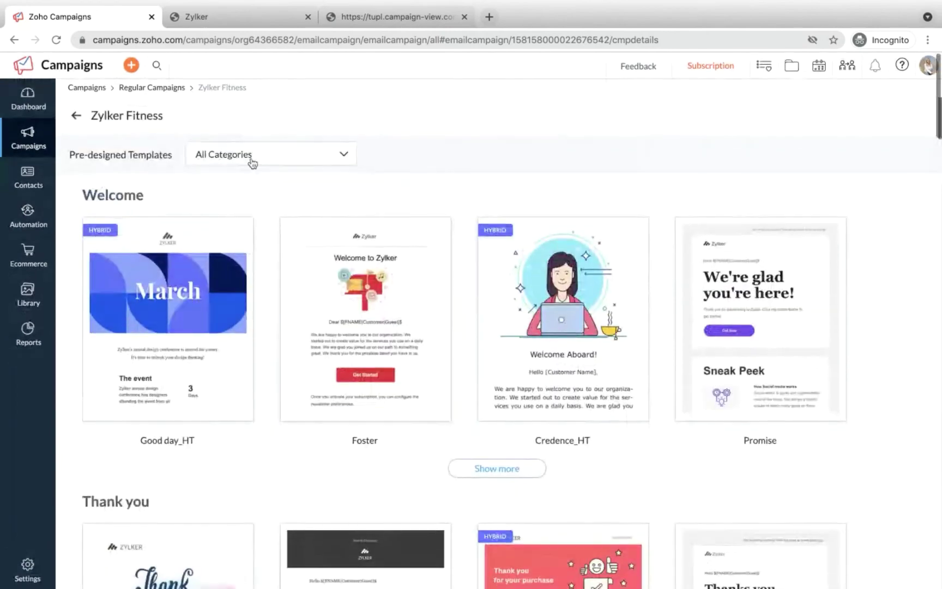
# Step: Expand the template gallery with Show more to reveal designs such as Avenue
pyautogui.click(250, 160)
pyautogui.scroll(-3, 244, 216)
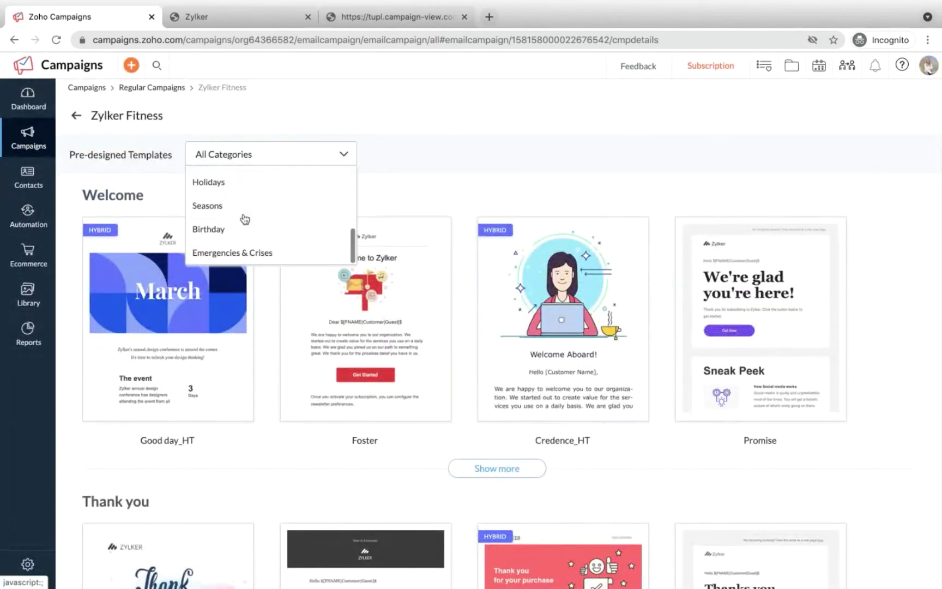
pyautogui.click(337, 157)
pyautogui.scroll(-10, 415, 371)
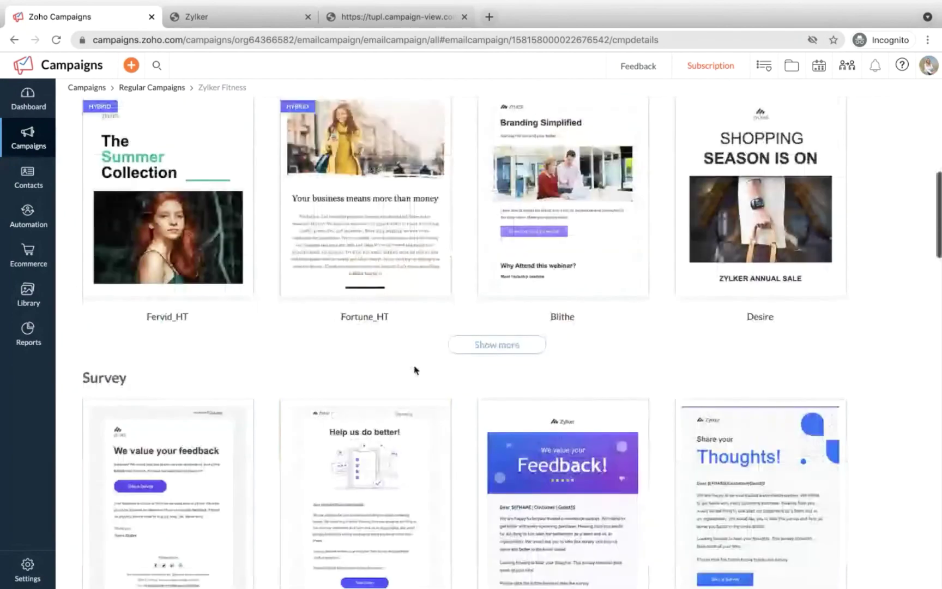
pyautogui.click(480, 343)
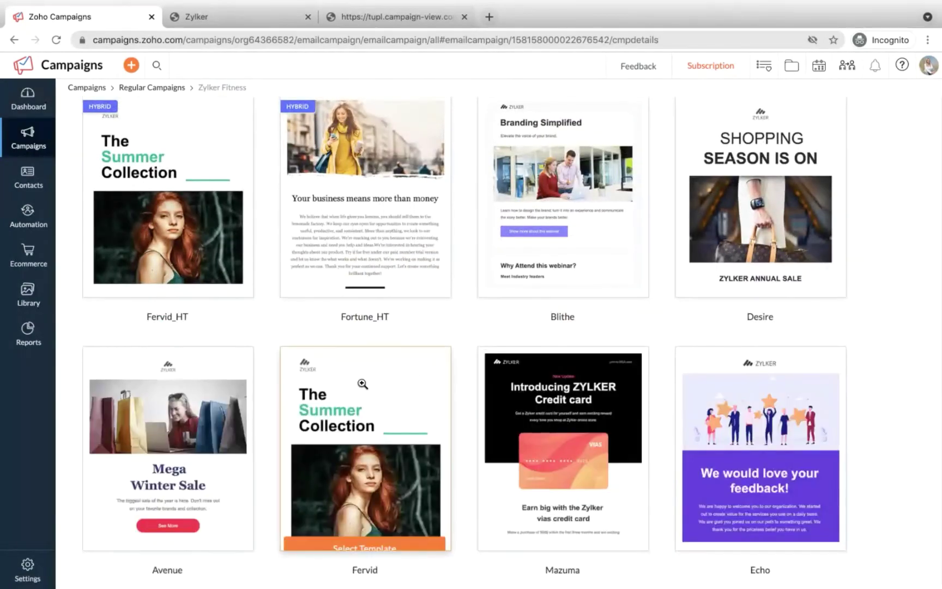
pyautogui.scroll(-5, 362, 383)
pyautogui.scroll(4, 362, 383)
pyautogui.scroll(-6, 362, 383)
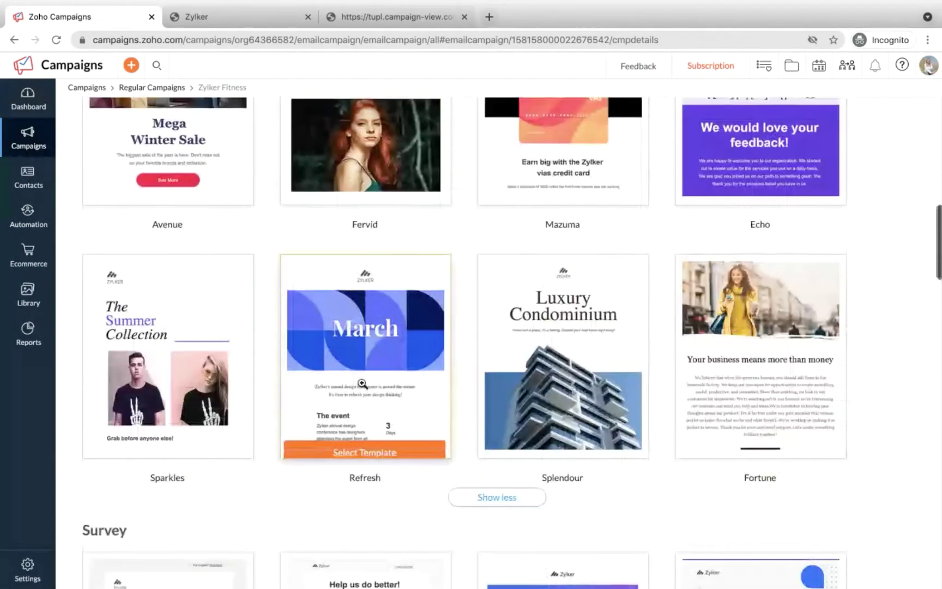
pyautogui.scroll(5, 362, 383)
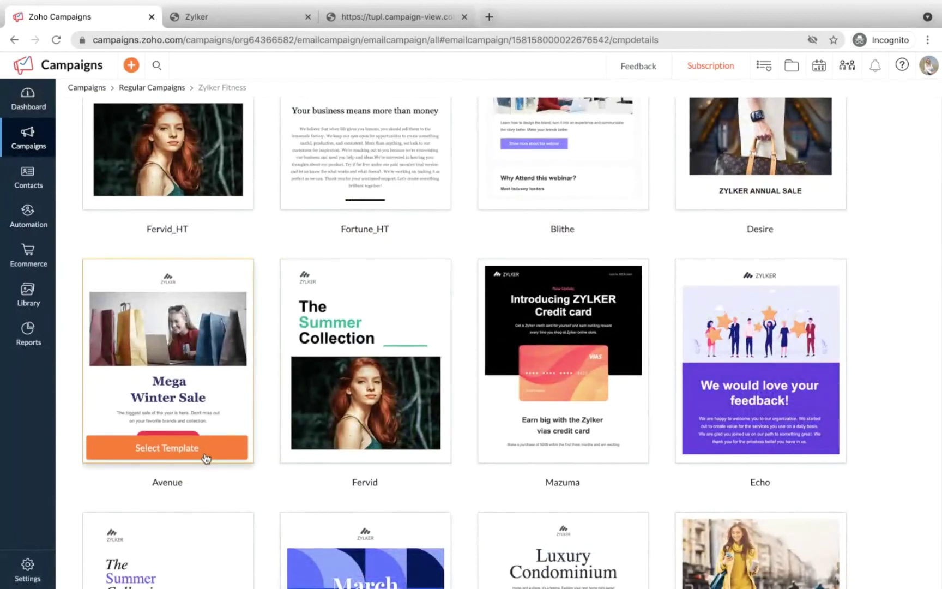
# Step: Apply the Avenue template and add a Text block to the email
pyautogui.click(206, 457)
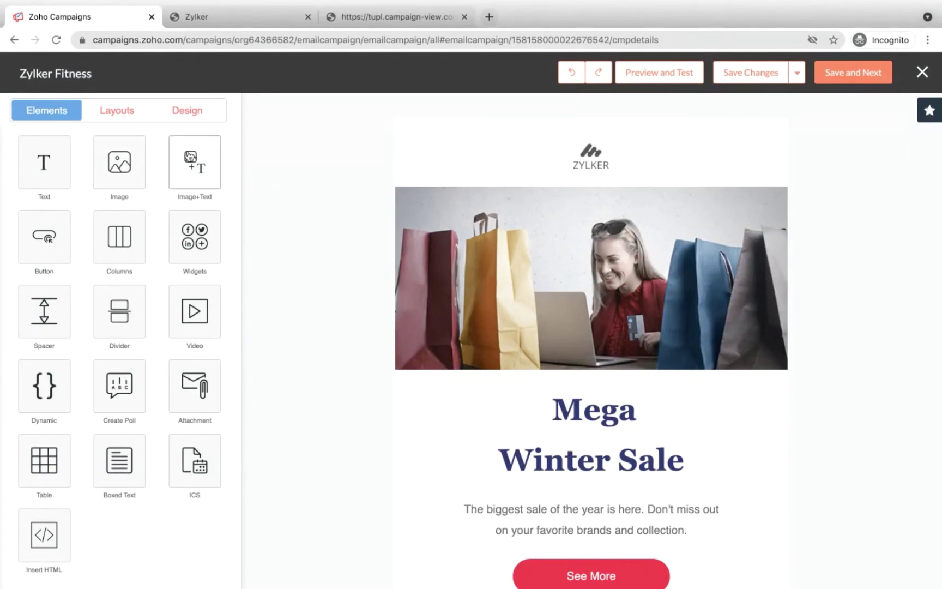
pyautogui.moveTo(56, 176); pyautogui.dragTo(404, 178)
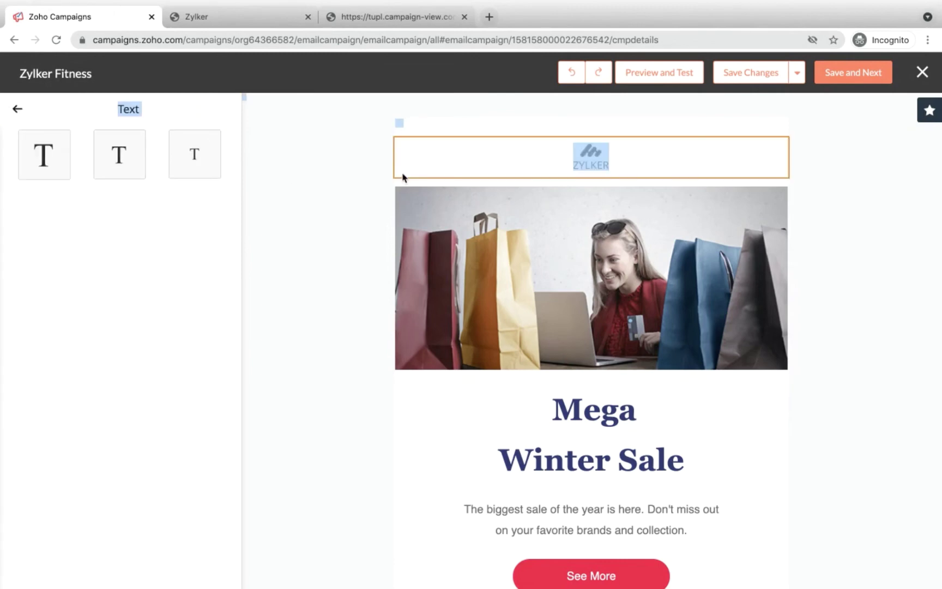
pyautogui.click(33, 167)
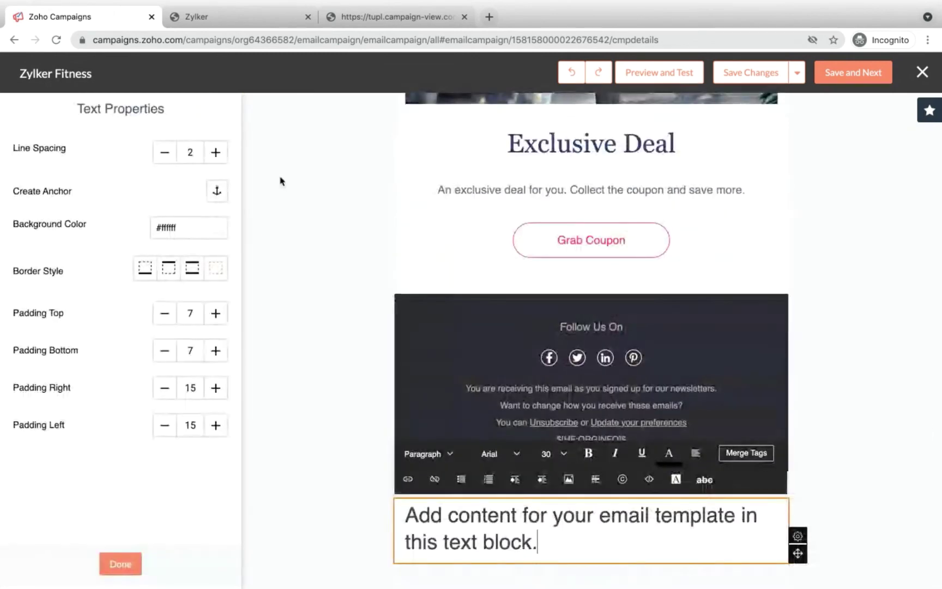
pyautogui.scroll(5, 280, 178)
pyautogui.click(120, 564)
# Step: Delete the newly added Text block from the bottom of the email
pyautogui.scroll(-5, 332, 183)
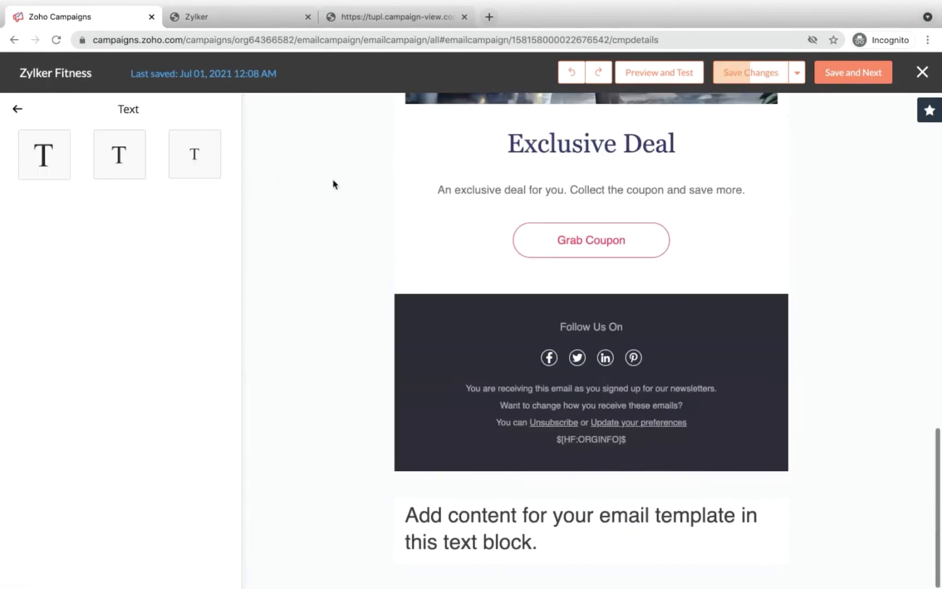
pyautogui.click(482, 515)
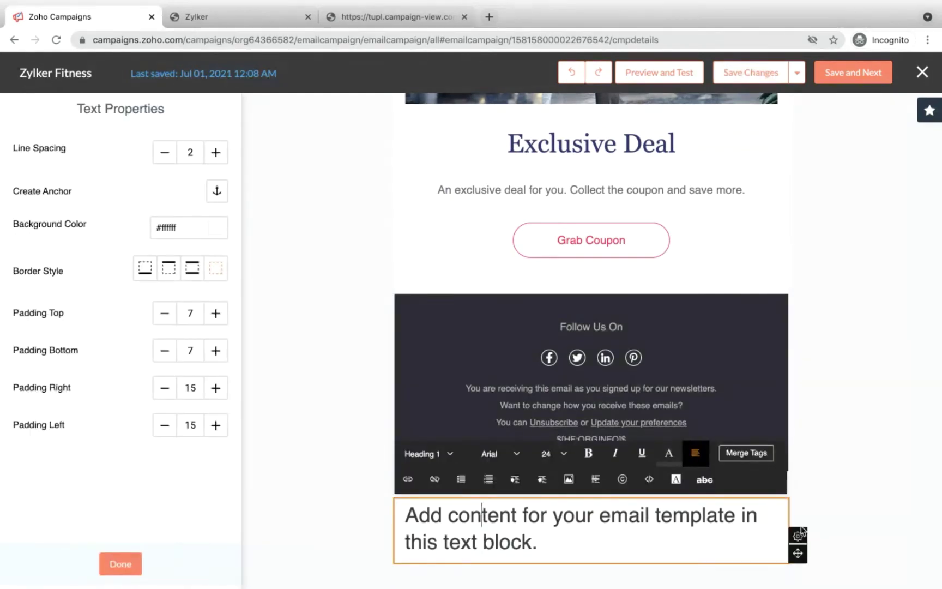
pyautogui.moveTo(798, 533)
pyautogui.click(797, 473)
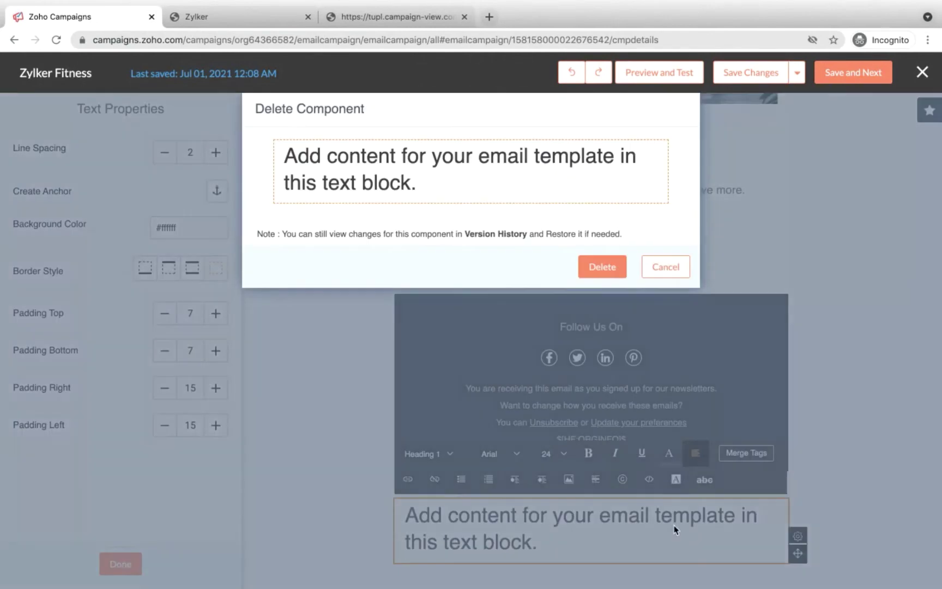
pyautogui.click(597, 281)
pyautogui.scroll(10, 474, 322)
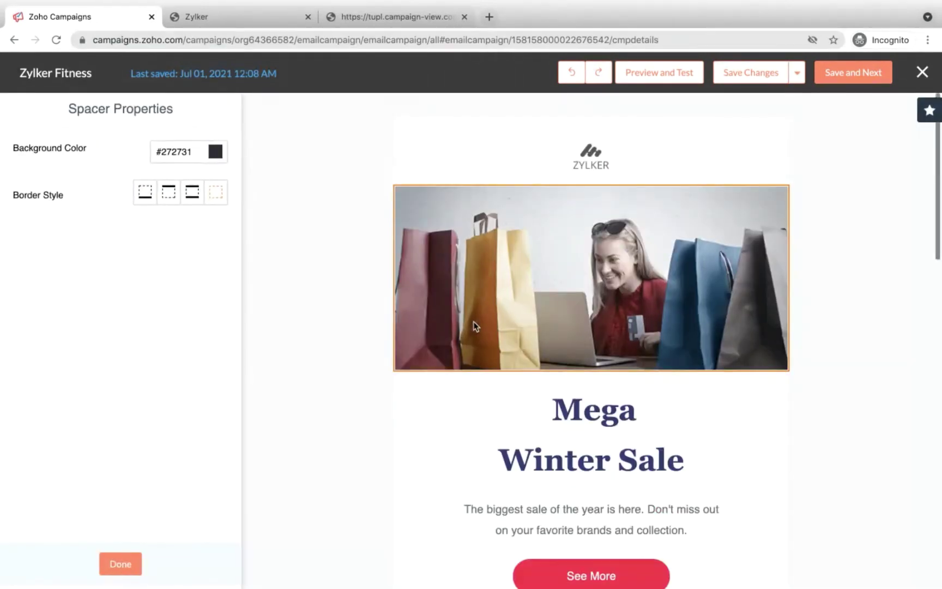
pyautogui.scroll(5, 473, 326)
pyautogui.click(120, 564)
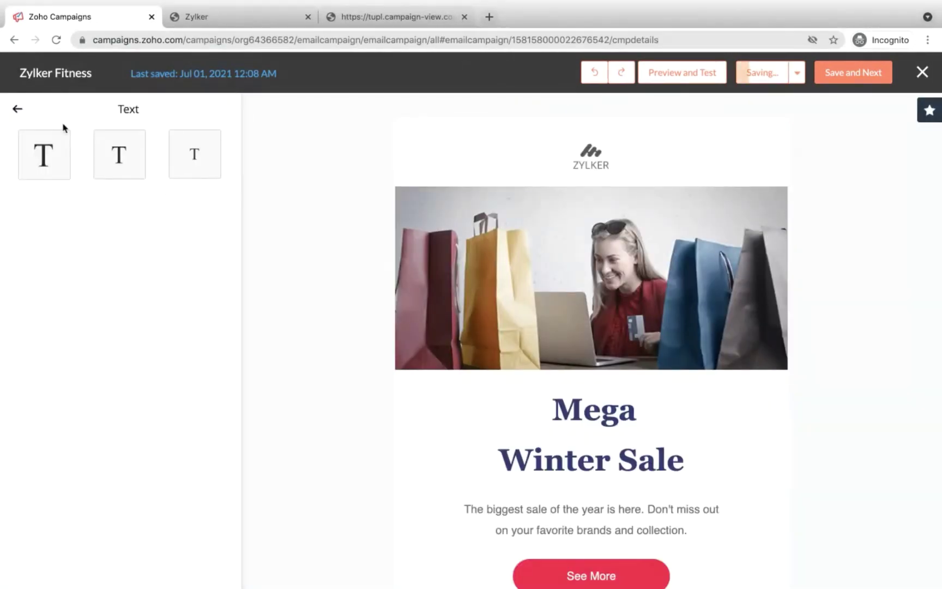
pyautogui.click(18, 110)
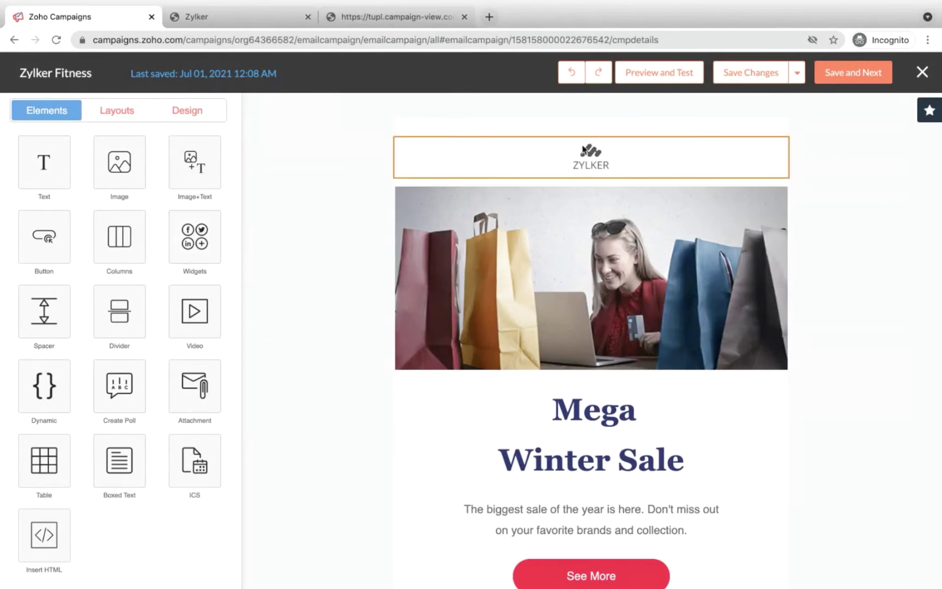
# Step: Delete the empty spacer above the logo
pyautogui.click(573, 130)
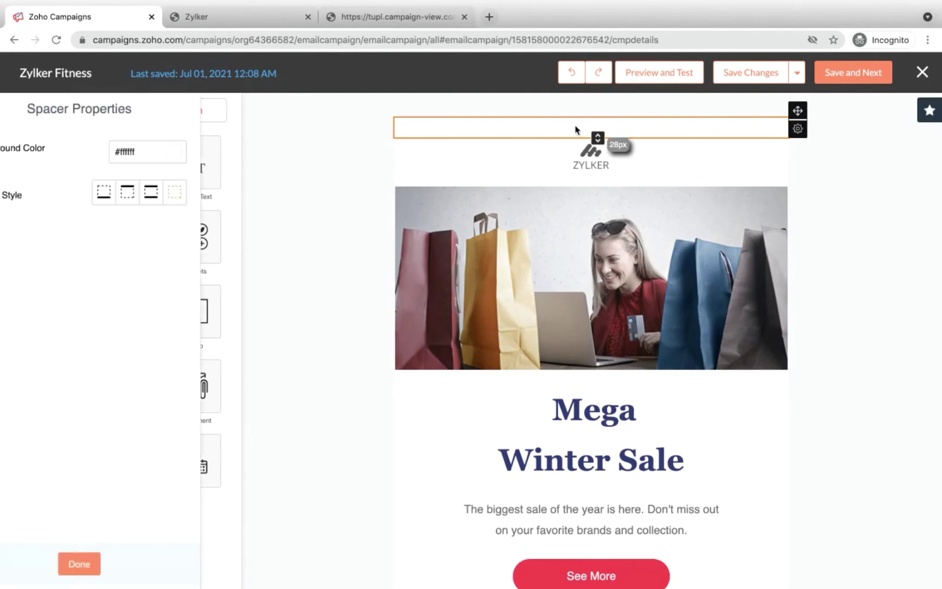
pyautogui.moveTo(797, 129)
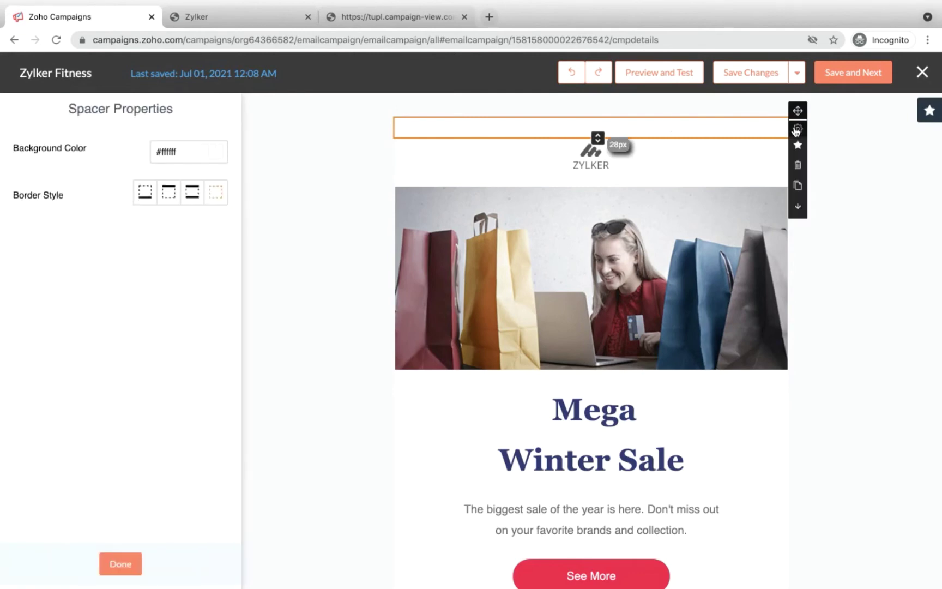
pyautogui.click(797, 164)
pyautogui.click(606, 226)
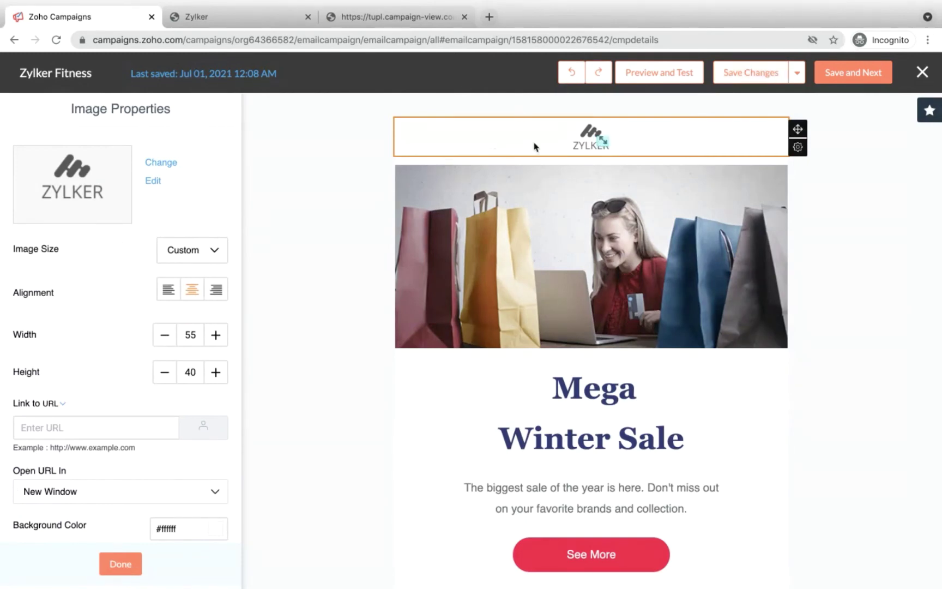
# Step: Scroll down the email and close the logo image's properties
pyautogui.scroll(-1, 98, 219)
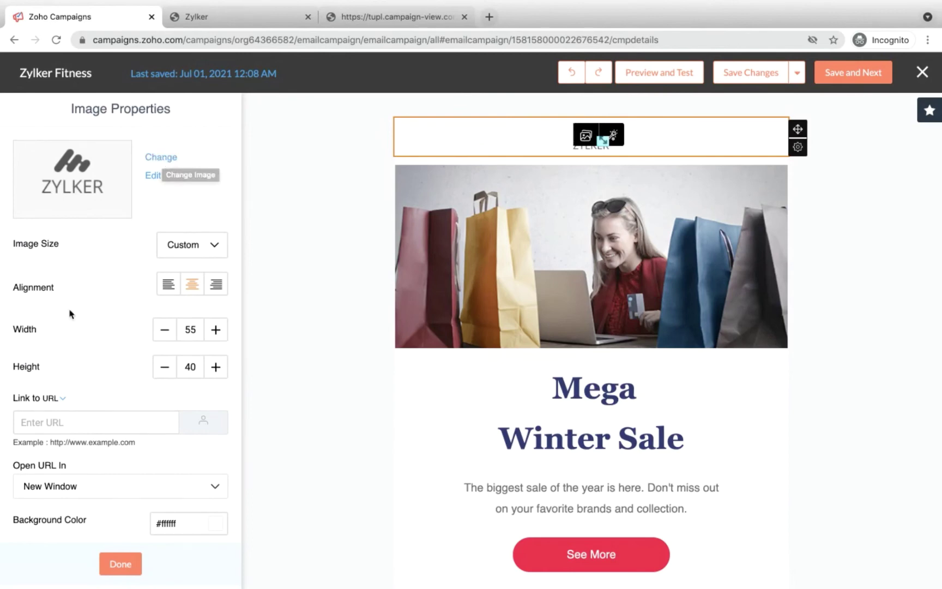
pyautogui.scroll(-2, 70, 311)
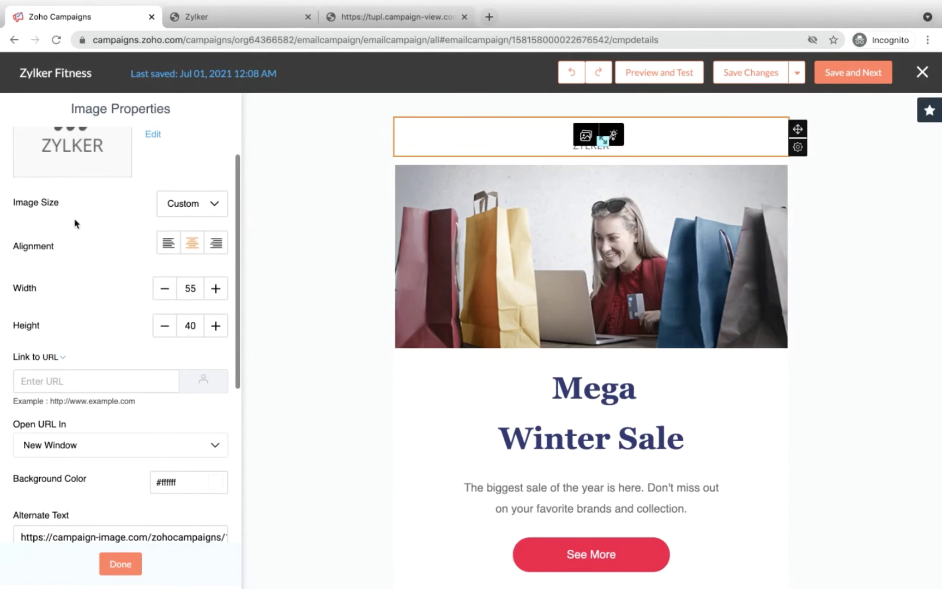
pyautogui.scroll(-1, 76, 223)
pyautogui.scroll(-2, 158, 234)
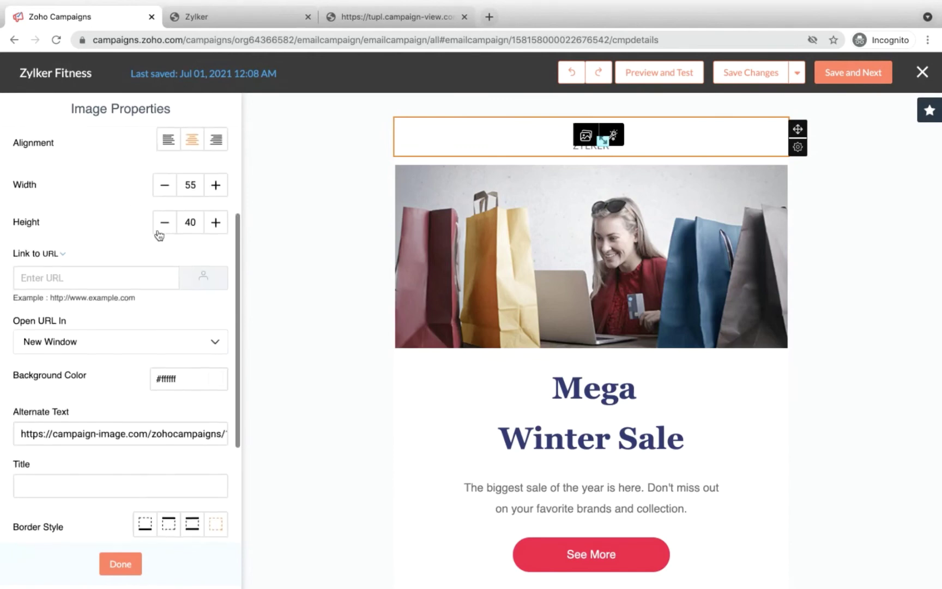
pyautogui.scroll(-2, 159, 235)
pyautogui.scroll(-4, 85, 244)
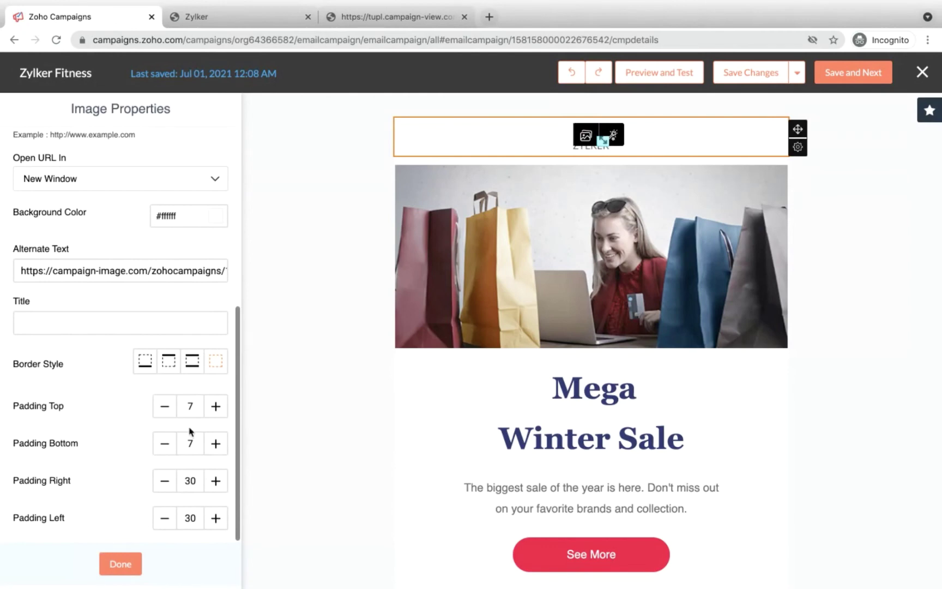
pyautogui.click(127, 562)
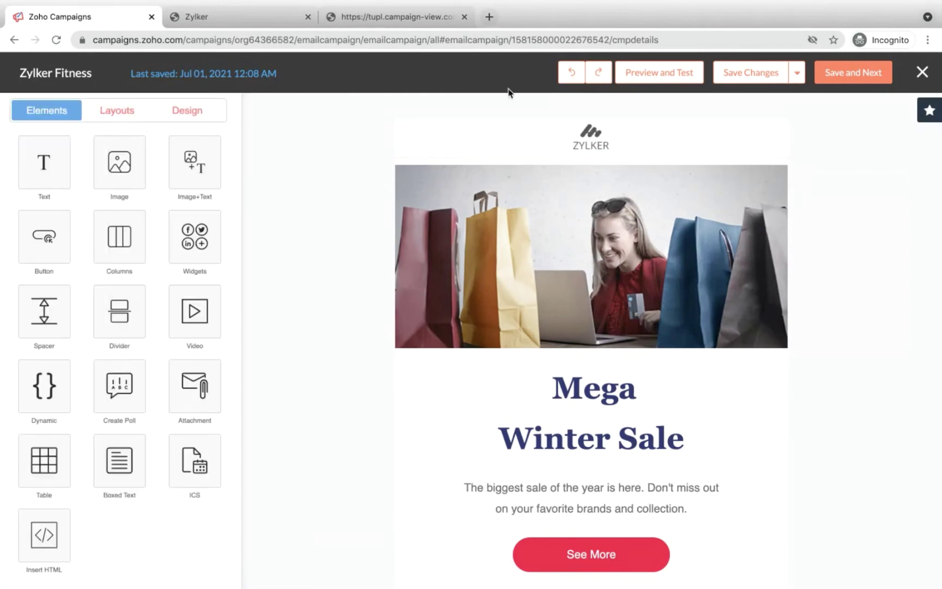
# Step: Review the hero shopping photo's image properties, close them and scroll to the footer
pyautogui.click(490, 235)
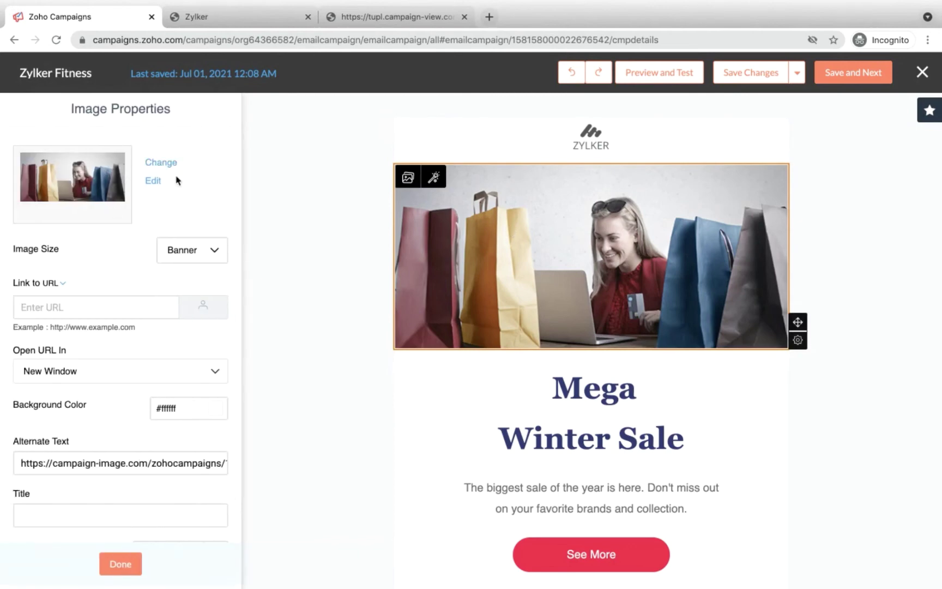
pyautogui.scroll(-2, 115, 334)
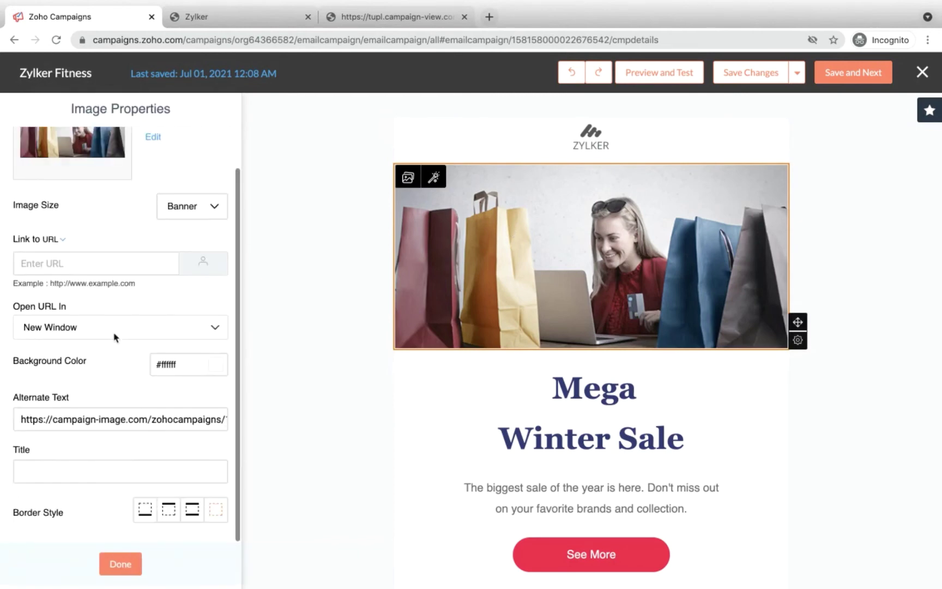
pyautogui.scroll(2, 123, 272)
pyautogui.click(120, 564)
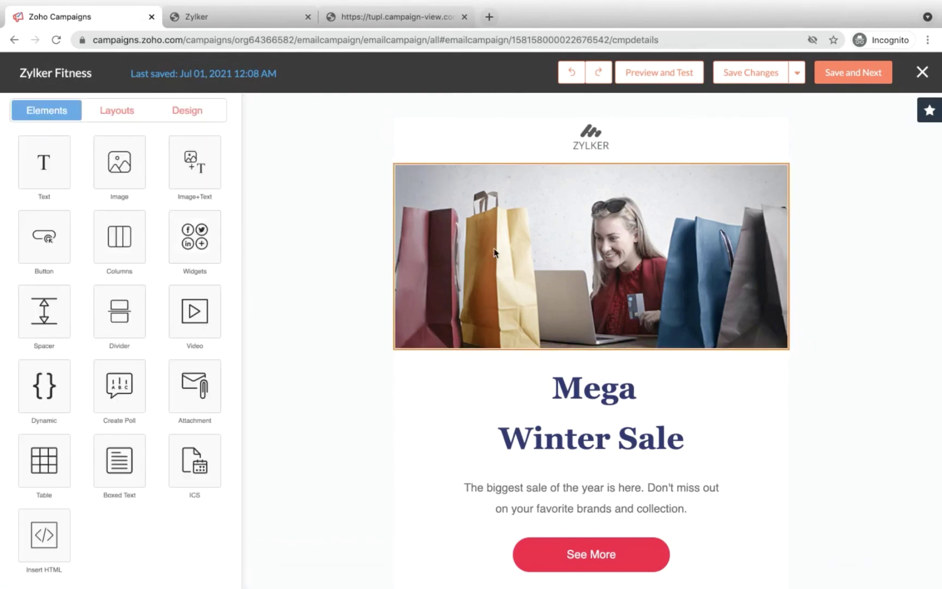
pyautogui.scroll(-10, 494, 252)
pyautogui.scroll(-1, 507, 306)
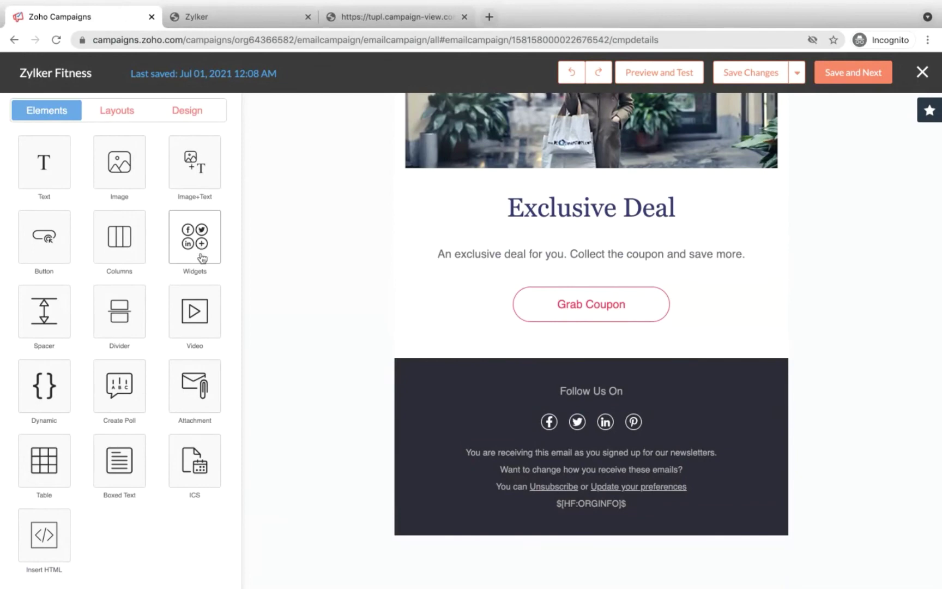
# Step: Set the footer social icons to Icon Only display, the coloured icon style and widget size 30
pyautogui.click(512, 435)
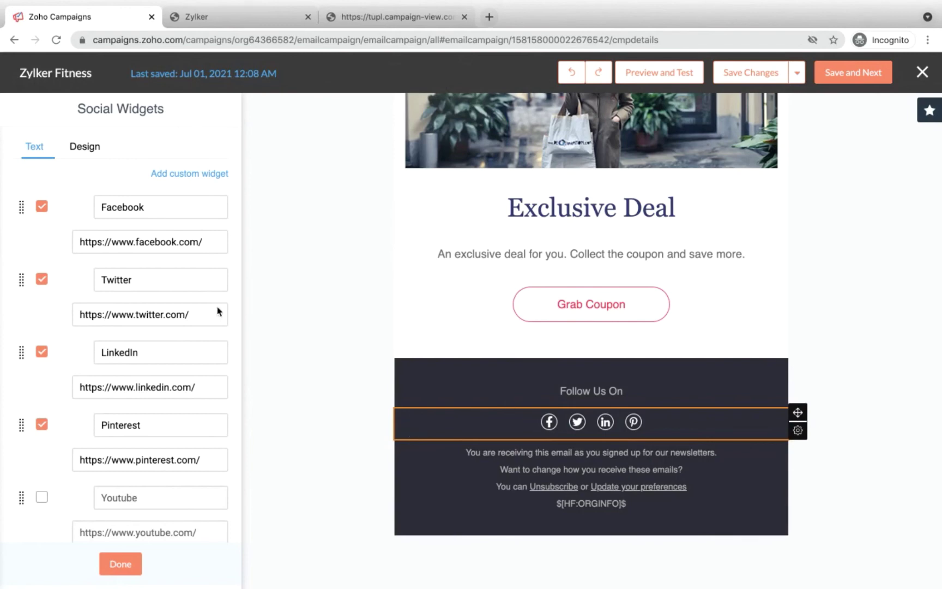
pyautogui.scroll(-3, 161, 240)
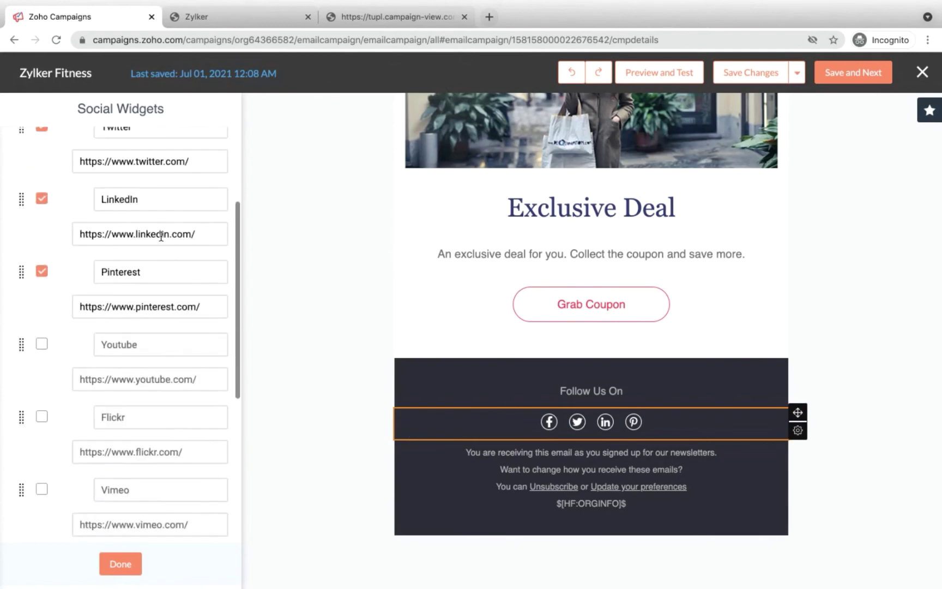
pyautogui.scroll(3, 169, 232)
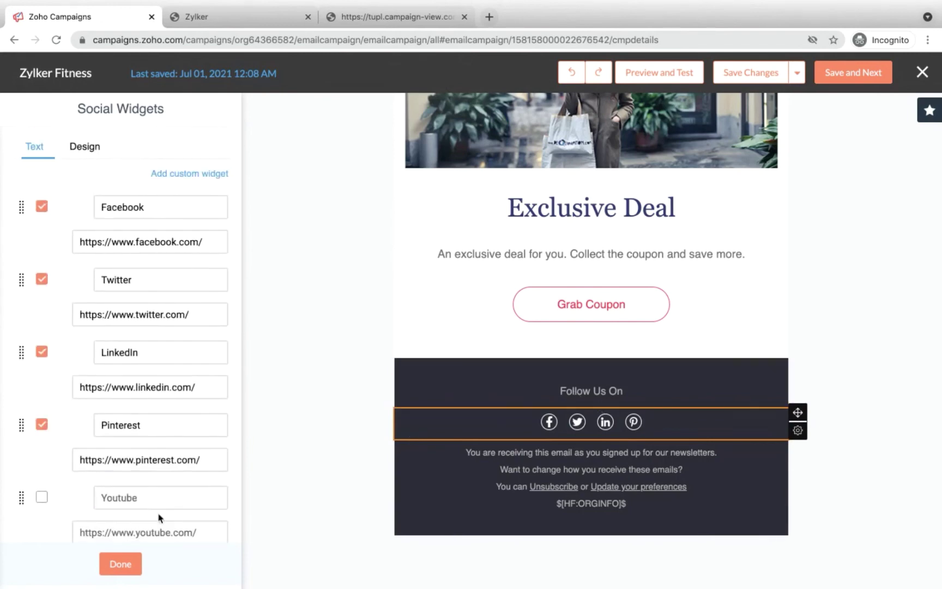
pyautogui.click(87, 147)
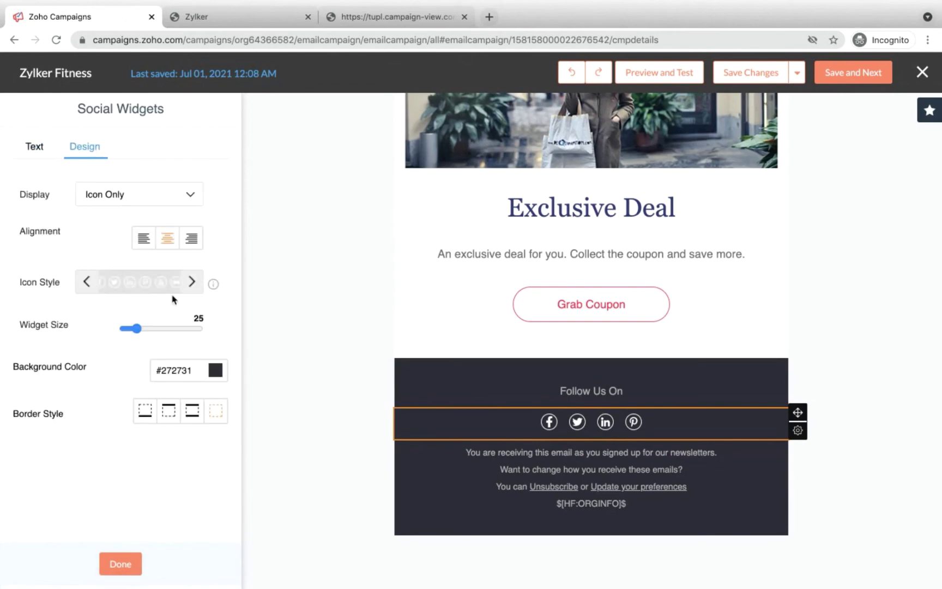
pyautogui.click(164, 196)
pyautogui.click(125, 242)
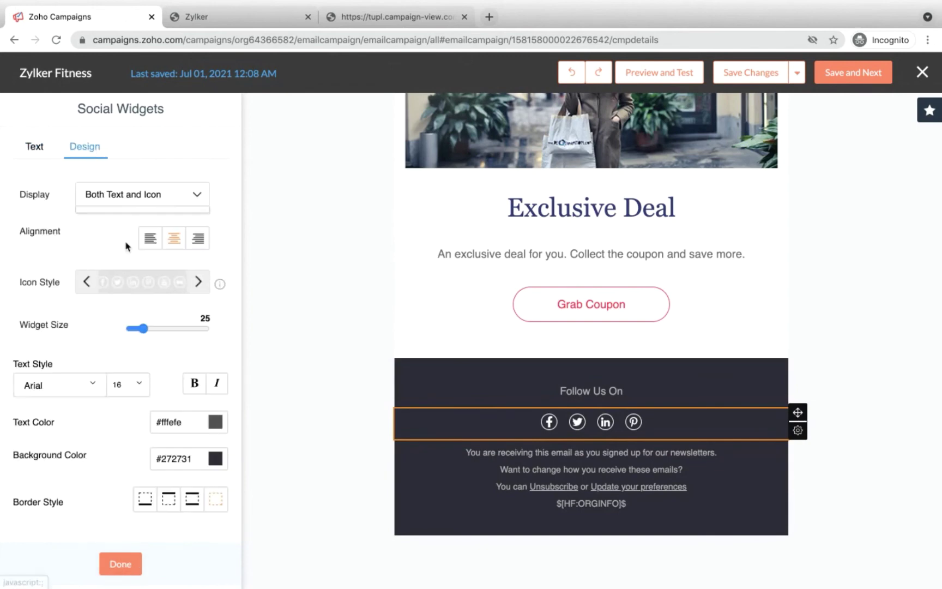
pyautogui.click(144, 193)
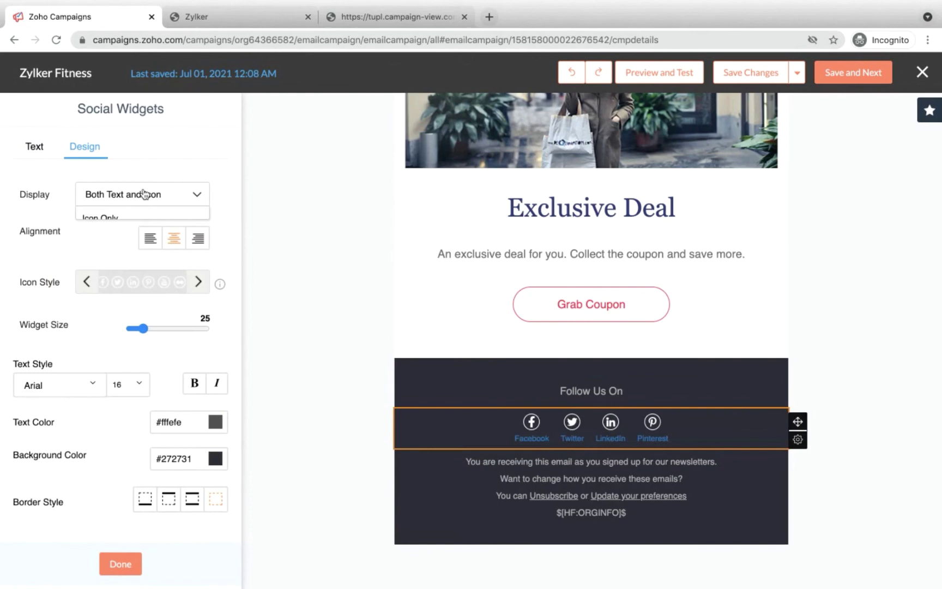
pyautogui.click(130, 219)
pyautogui.click(197, 281)
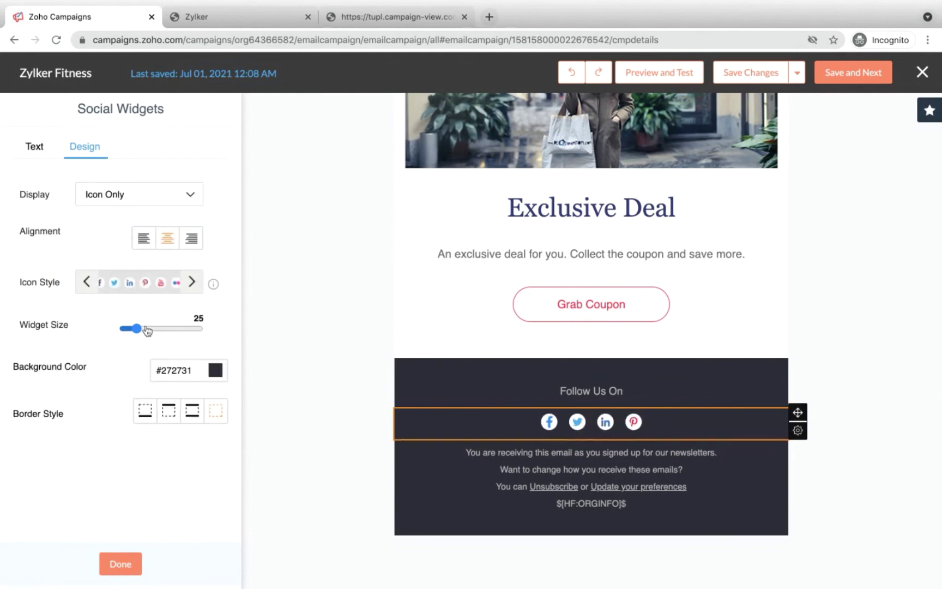
pyautogui.moveTo(135, 329); pyautogui.dragTo(147, 330)
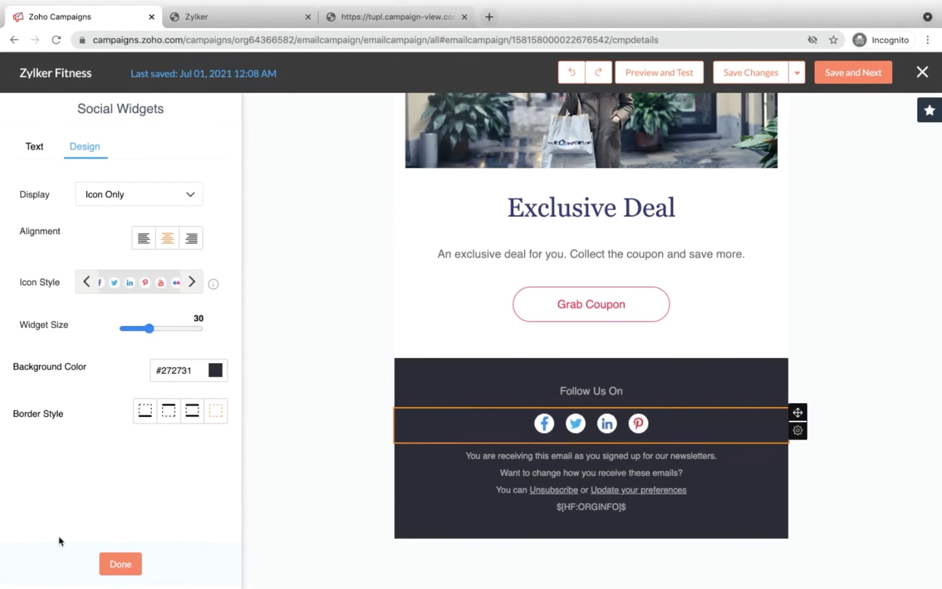
pyautogui.click(114, 567)
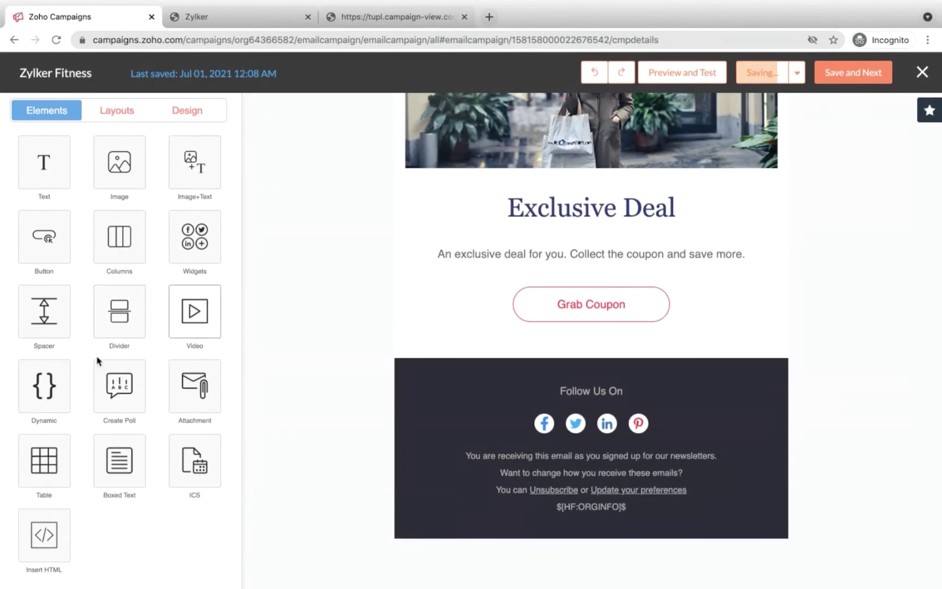
# Step: Add a dynamic paragraph block, bringing up its Dynamic Conditions dialog
pyautogui.click(63, 380)
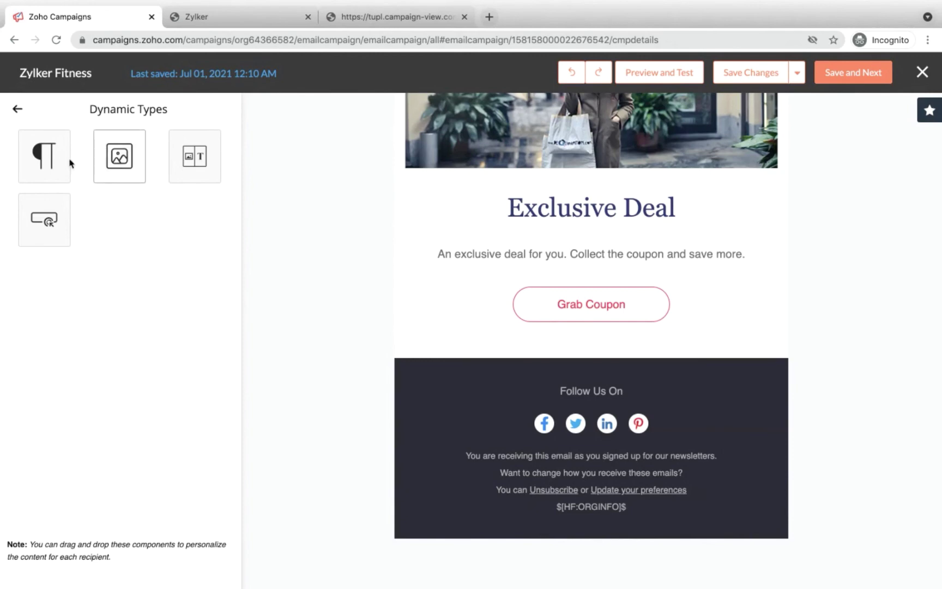
pyautogui.click(47, 165)
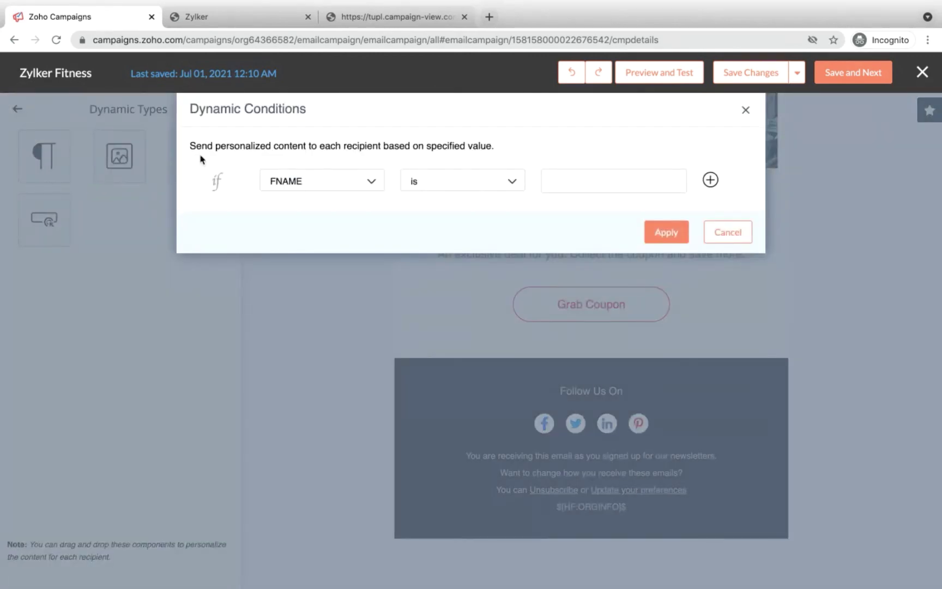
# Step: Make the first condition SEGMENTNAME is Weight Loss
pyautogui.click(332, 182)
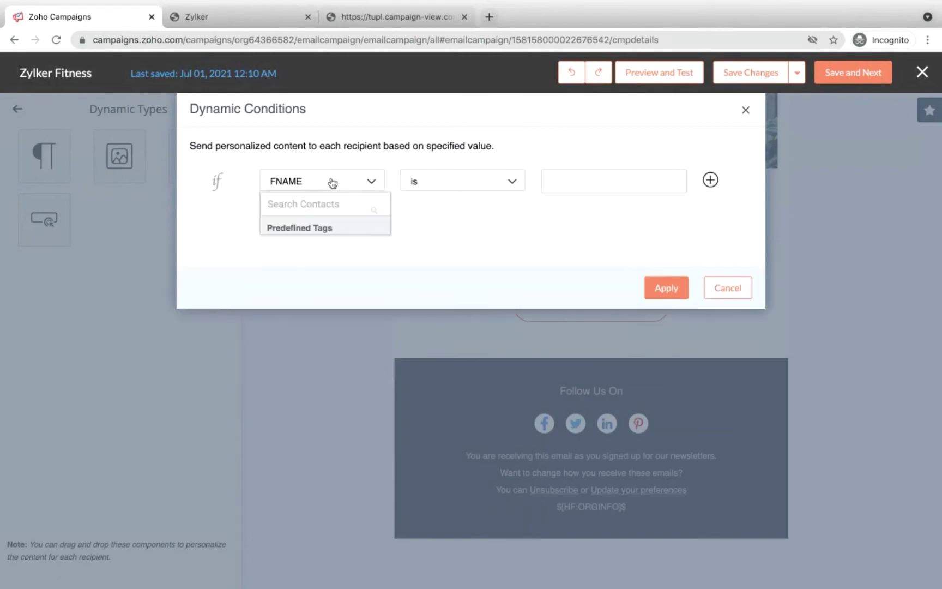
pyautogui.click(303, 204)
pyautogui.write('se')
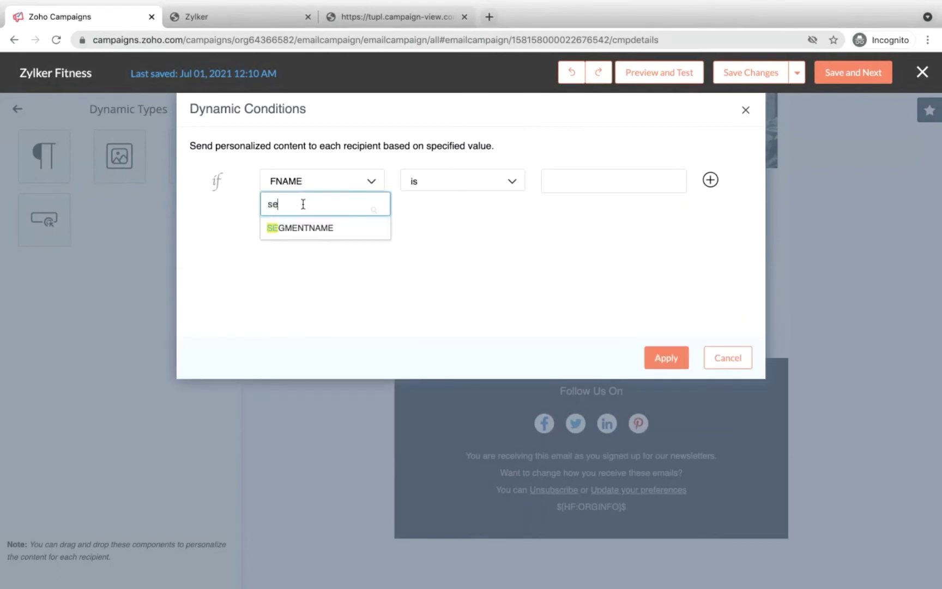
pyautogui.click(311, 228)
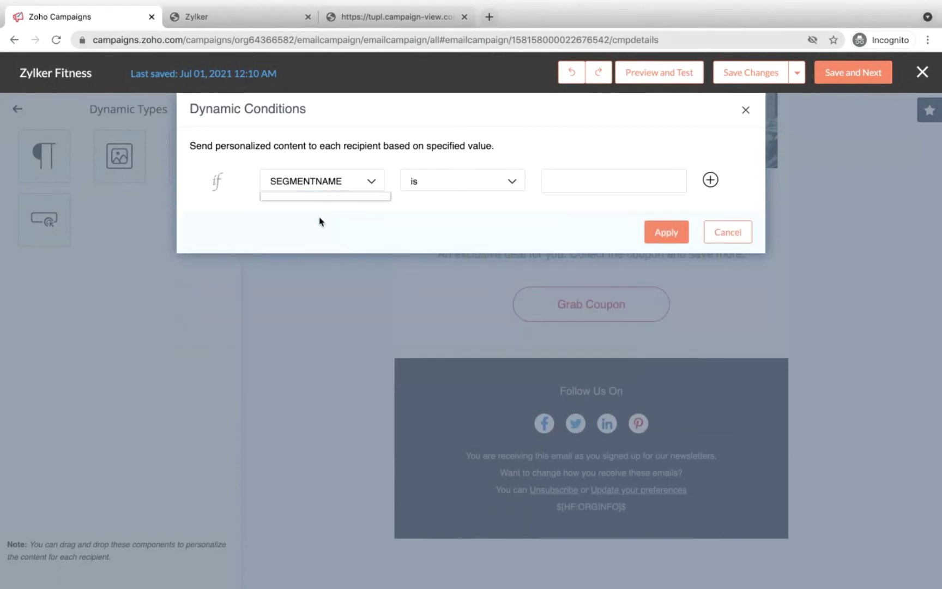
pyautogui.click(589, 185)
pyautogui.write('Weight los')
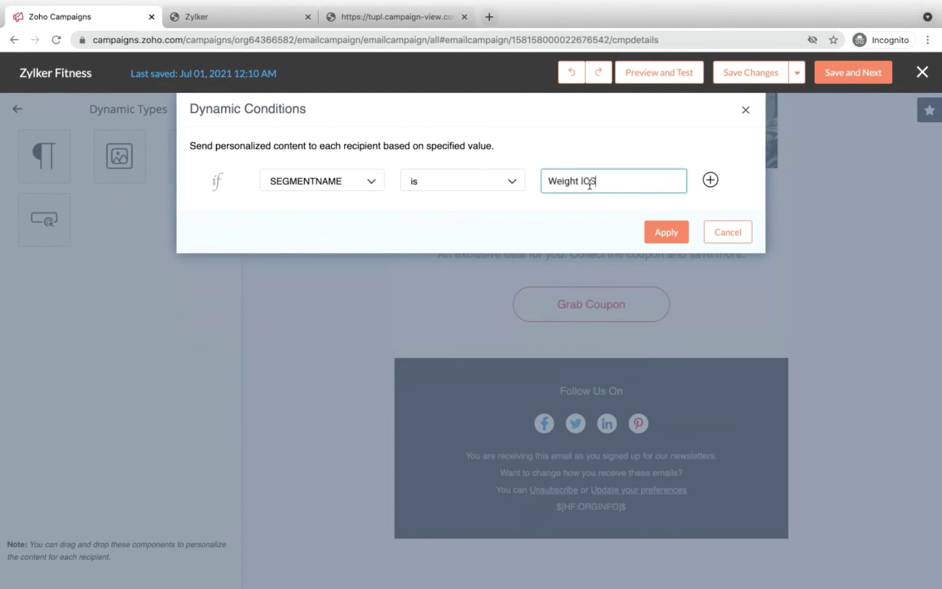
pyautogui.press('BackSpace')
pyautogui.press('BackSpace')
pyautogui.press('BackSpace')
pyautogui.write('Loss')
# Step: Add an else-if row for Weight Gain plus an else row, and apply the conditions
pyautogui.click(709, 180)
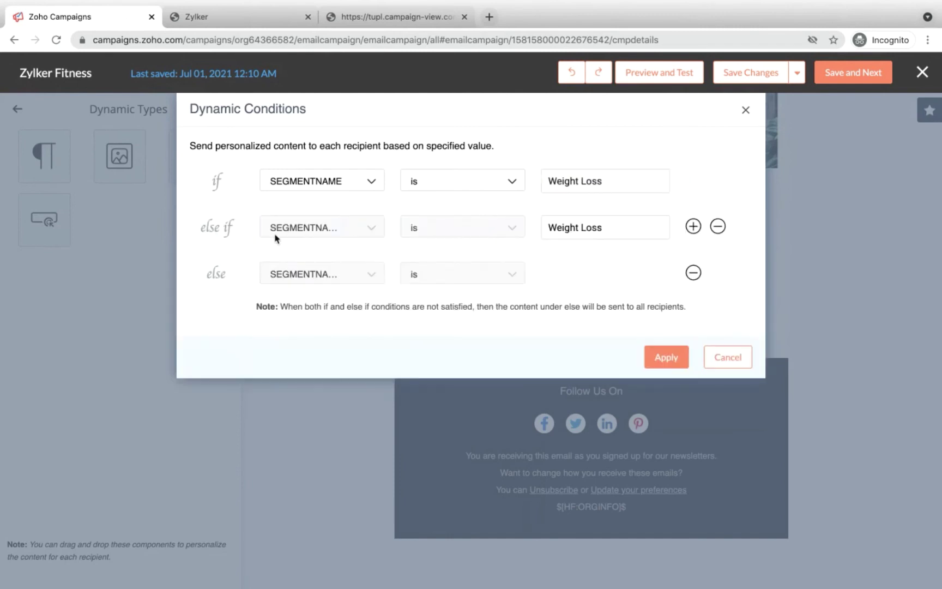
pyautogui.moveTo(606, 229); pyautogui.dragTo(515, 230)
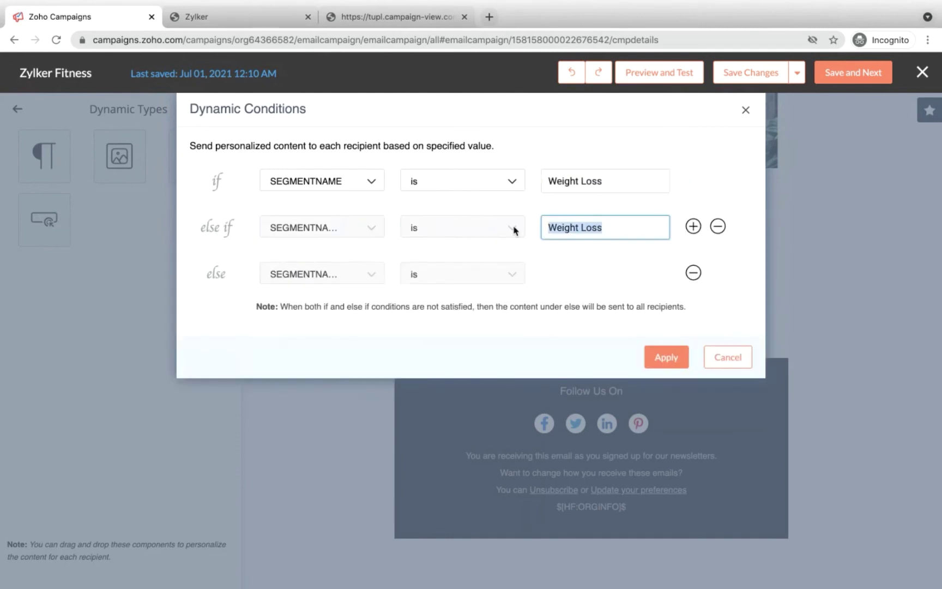
pyautogui.press('Right')
pyautogui.press('BackSpace')
pyautogui.press('BackSpace')
pyautogui.press('BackSpace')
pyautogui.press('BackSpace')
pyautogui.write('Gain')
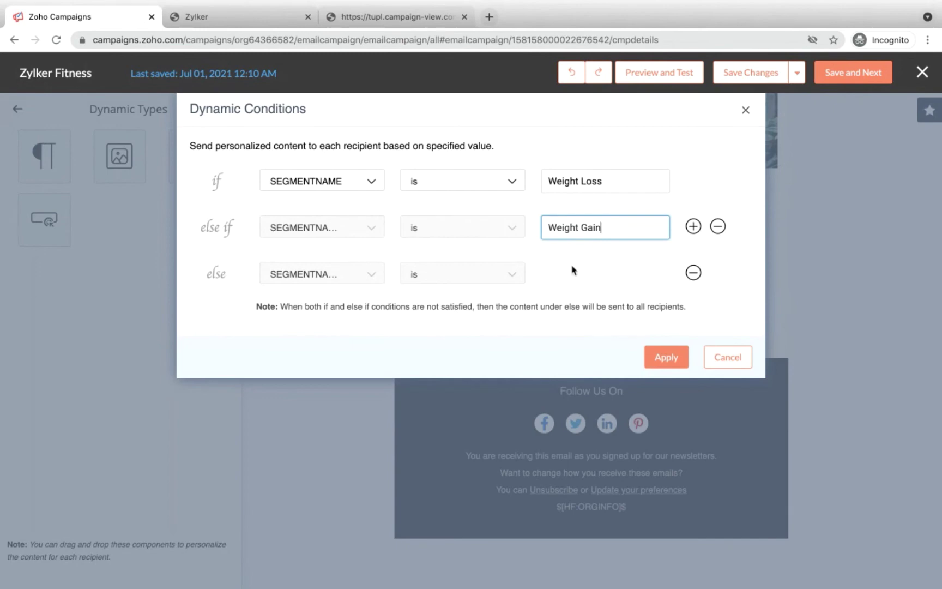
pyautogui.click(667, 358)
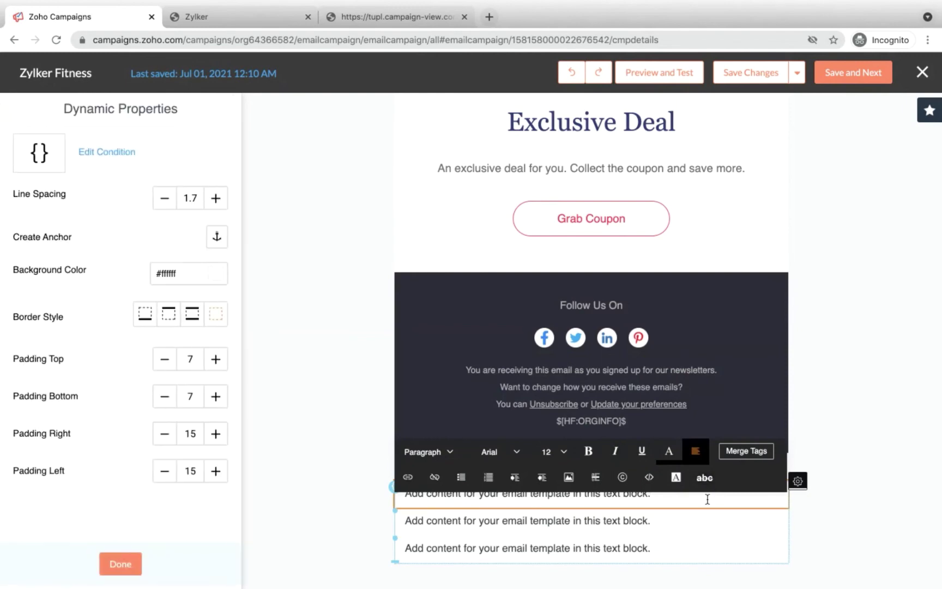
# Step: Move the dynamic text blocks down two places to sit below the footer
pyautogui.moveTo(795, 488)
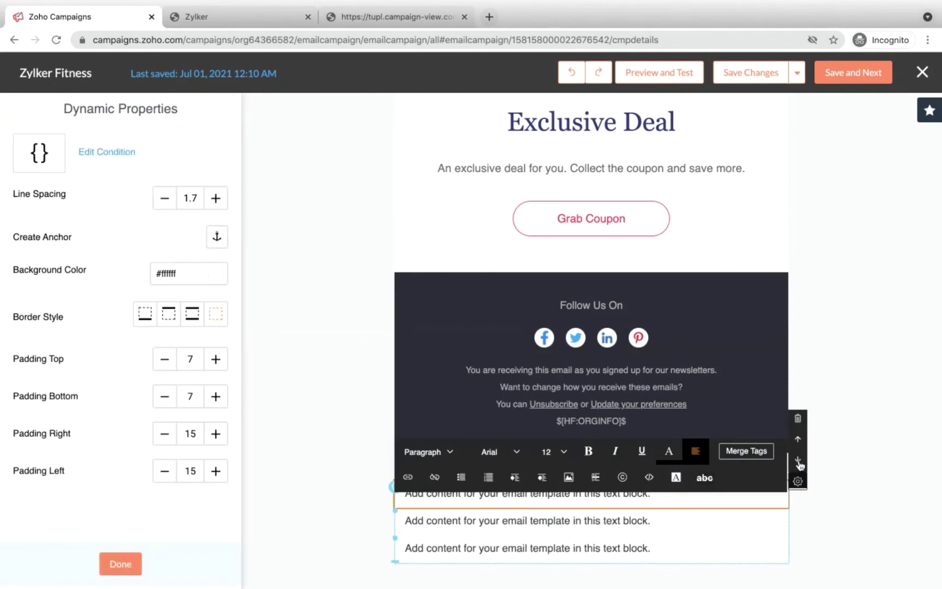
pyautogui.click(799, 464)
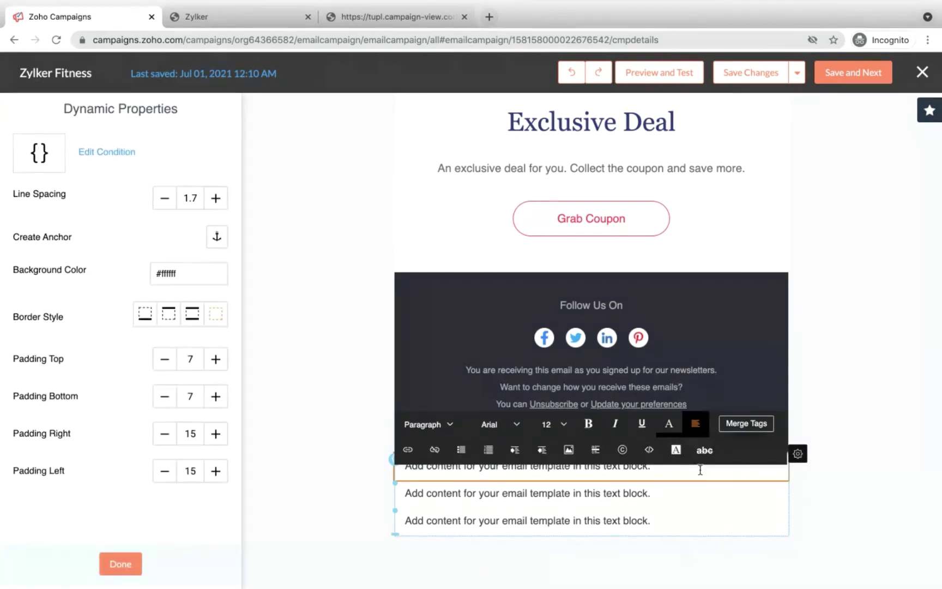
pyautogui.moveTo(796, 459)
pyautogui.click(798, 491)
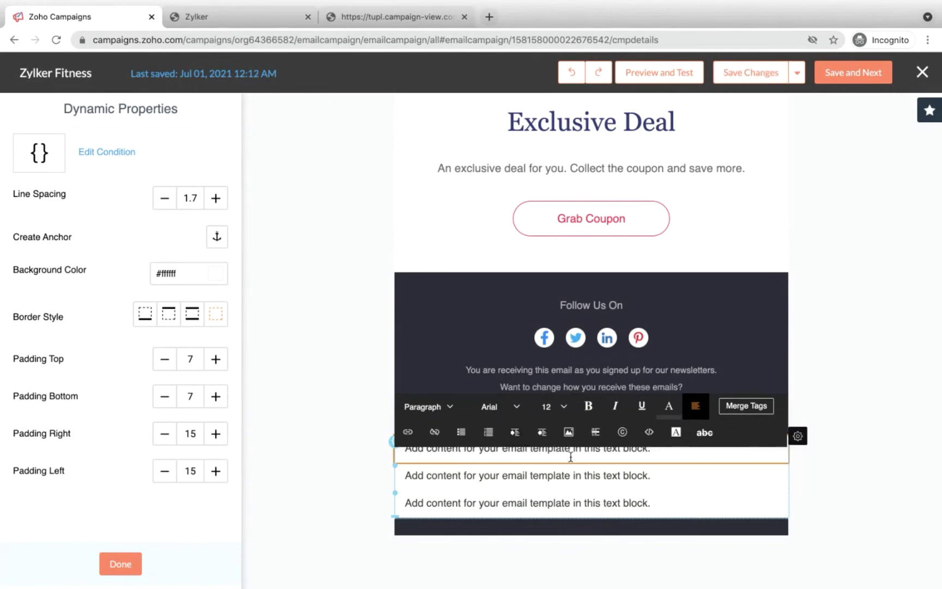
# Step: Check the block's conditions without changes and select each of its three text blocks
pyautogui.moveTo(651, 448); pyautogui.dragTo(404, 447)
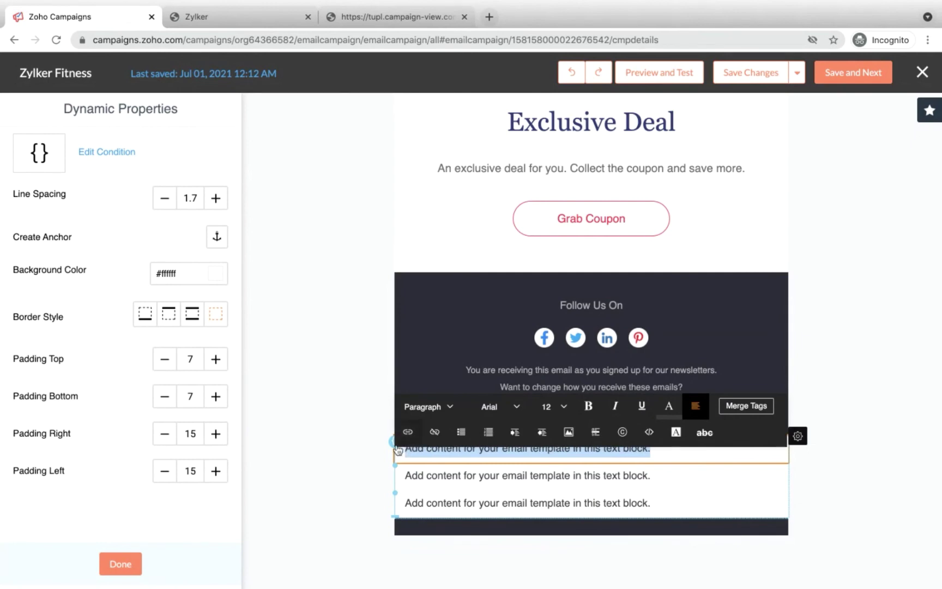
pyautogui.click(393, 445)
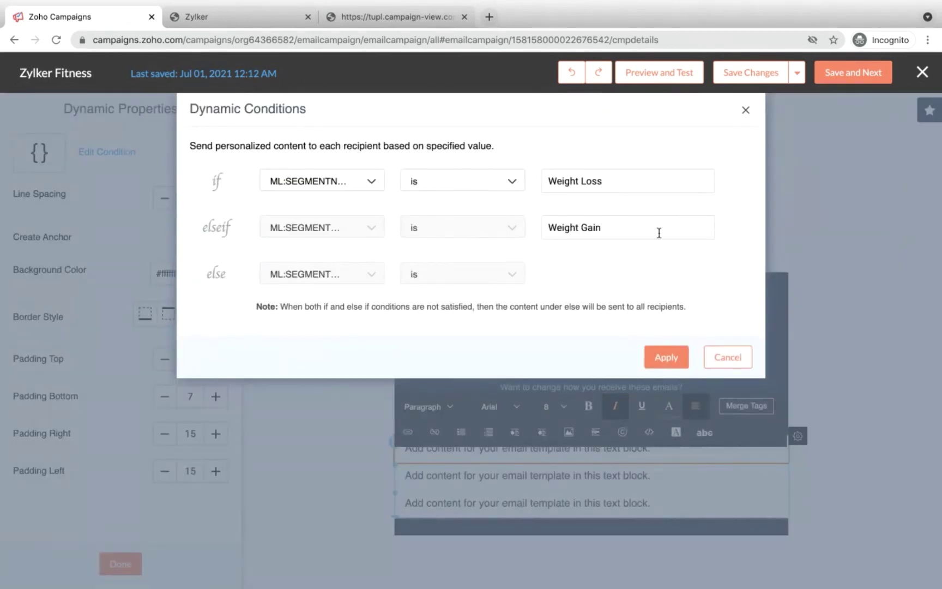
pyautogui.click(726, 357)
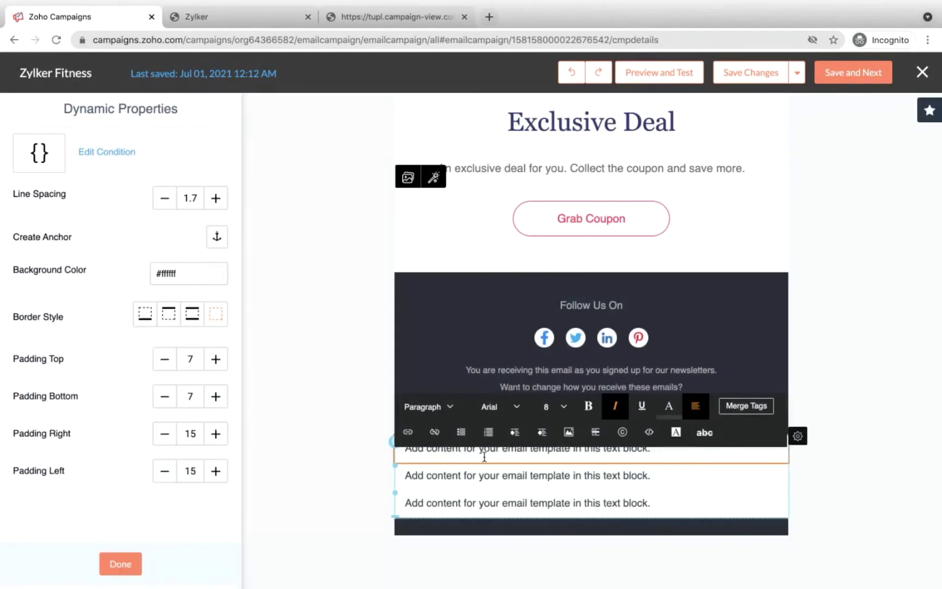
pyautogui.click(465, 474)
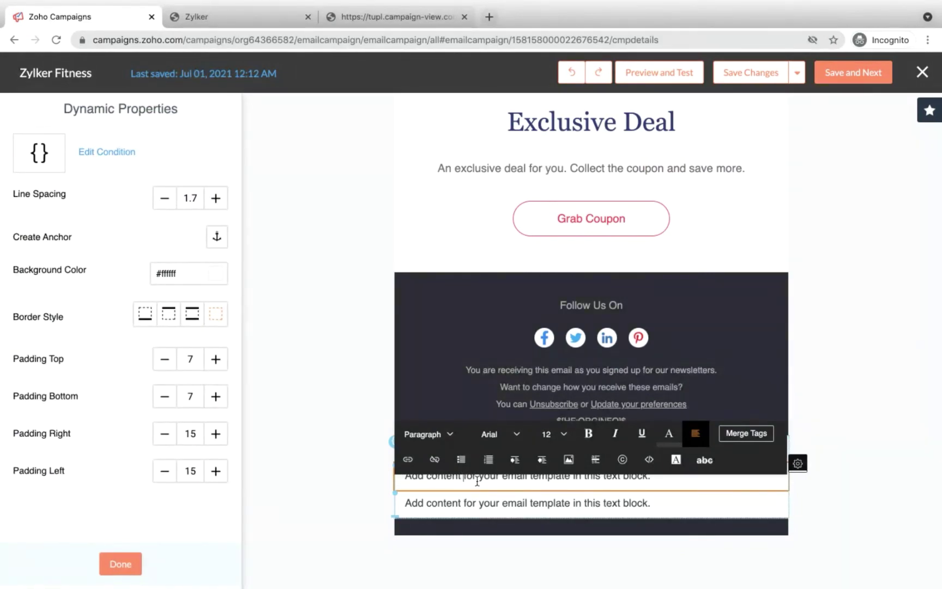
pyautogui.click(473, 503)
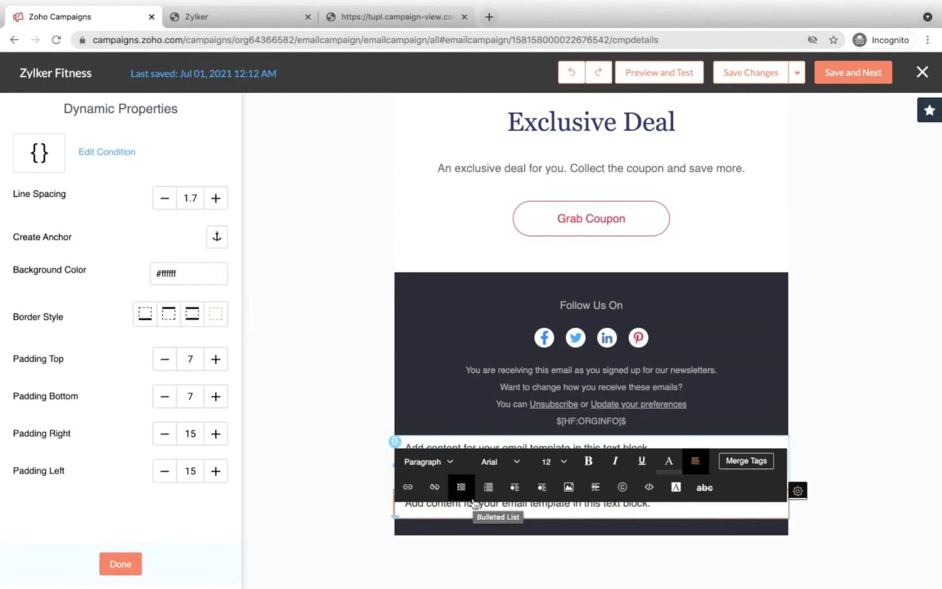
pyautogui.click(431, 446)
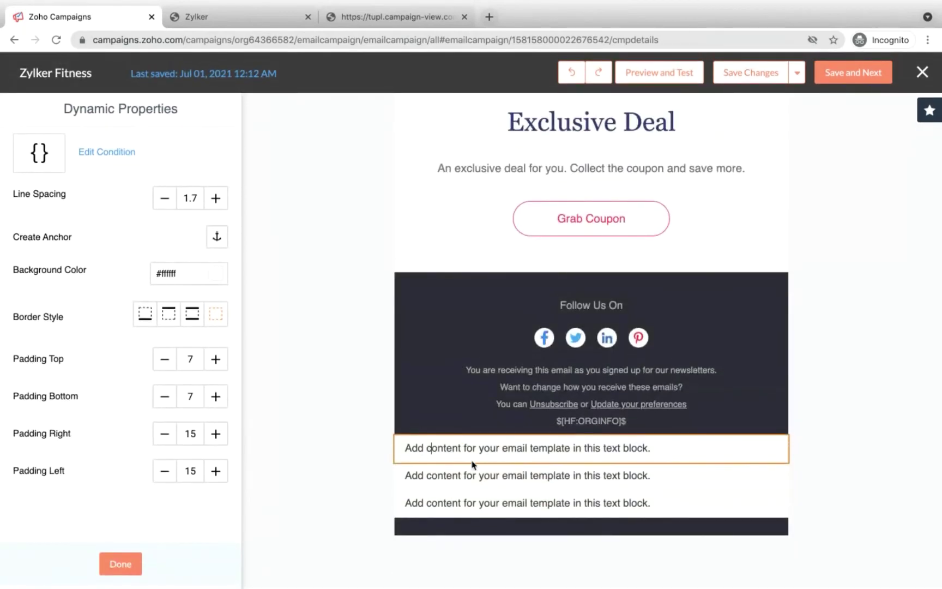
pyautogui.click(554, 450)
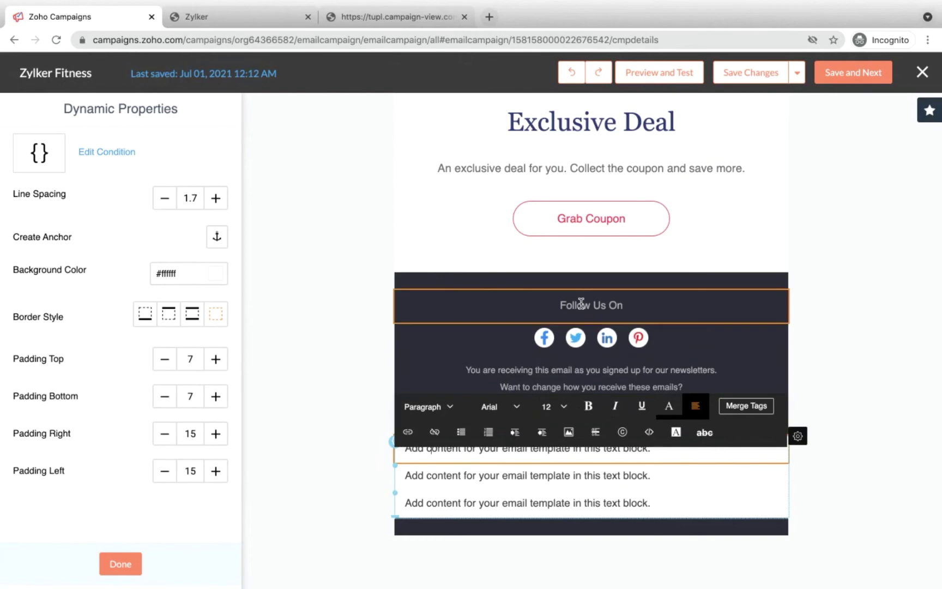
# Step: Finish the dynamic content block and return to the full elements list
pyautogui.scroll(5, 376, 205)
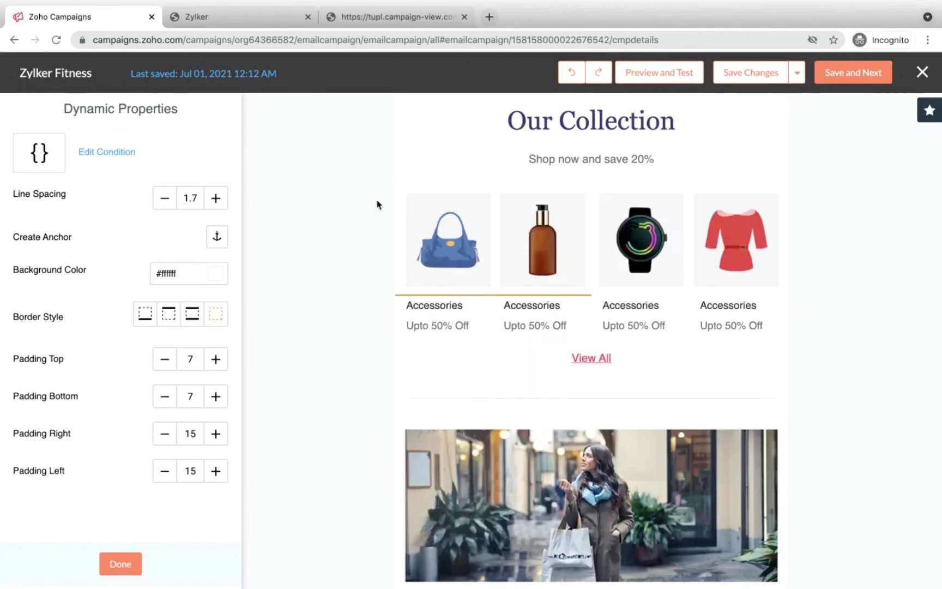
pyautogui.scroll(10, 377, 204)
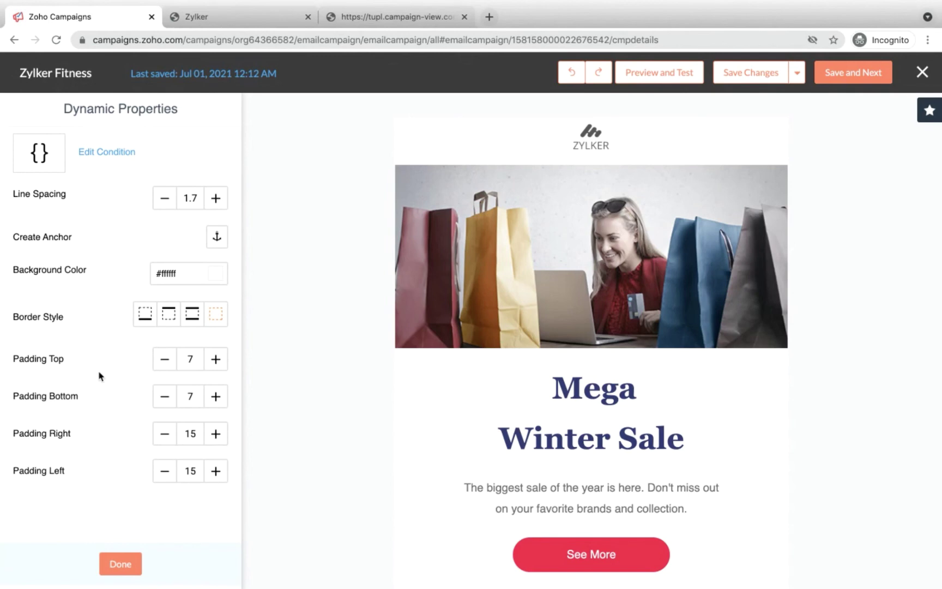
pyautogui.click(112, 561)
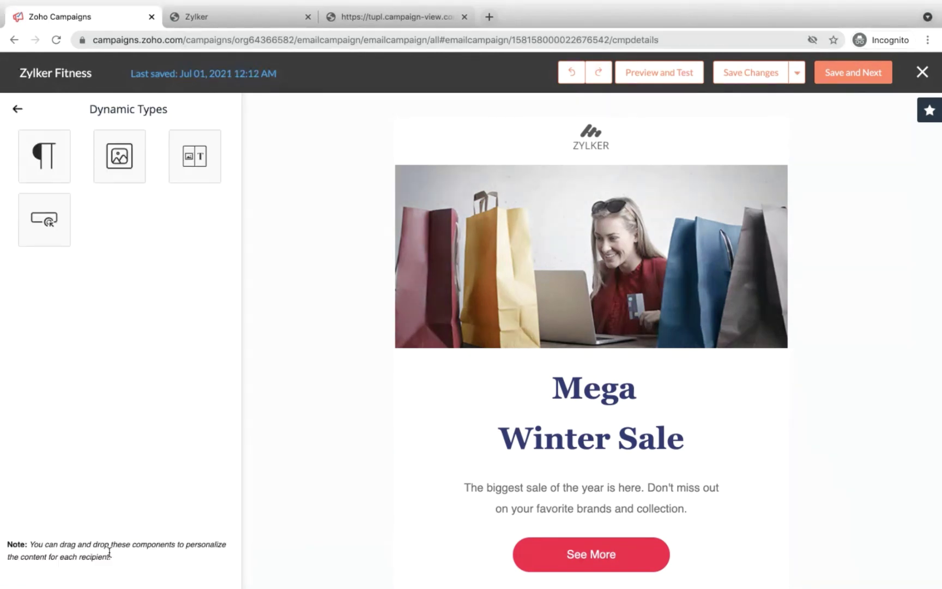
pyautogui.click(19, 108)
pyautogui.scroll(-3, 467, 300)
# Step: Add the greeting 'Hello, $[FNAME|Customer|Guest]$!' on a new line above the sale description
pyautogui.click(466, 301)
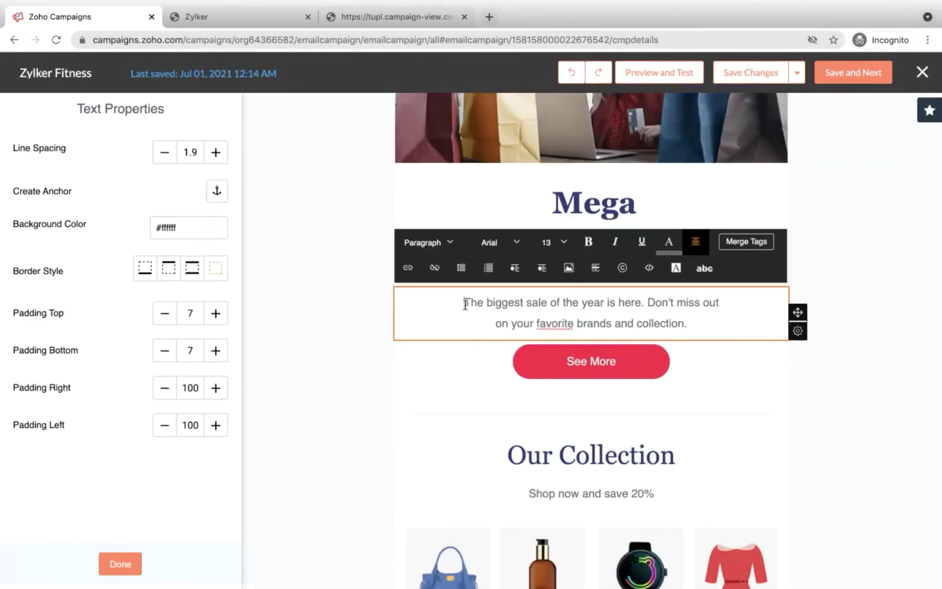
pyautogui.press('Return')
pyautogui.write('H')
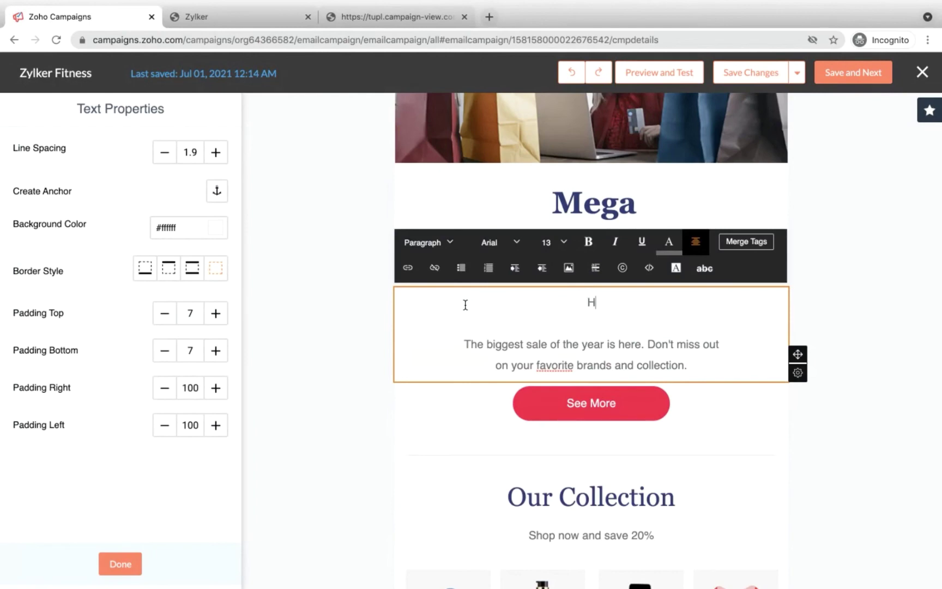
pyautogui.write('ello')
pyautogui.click(734, 242)
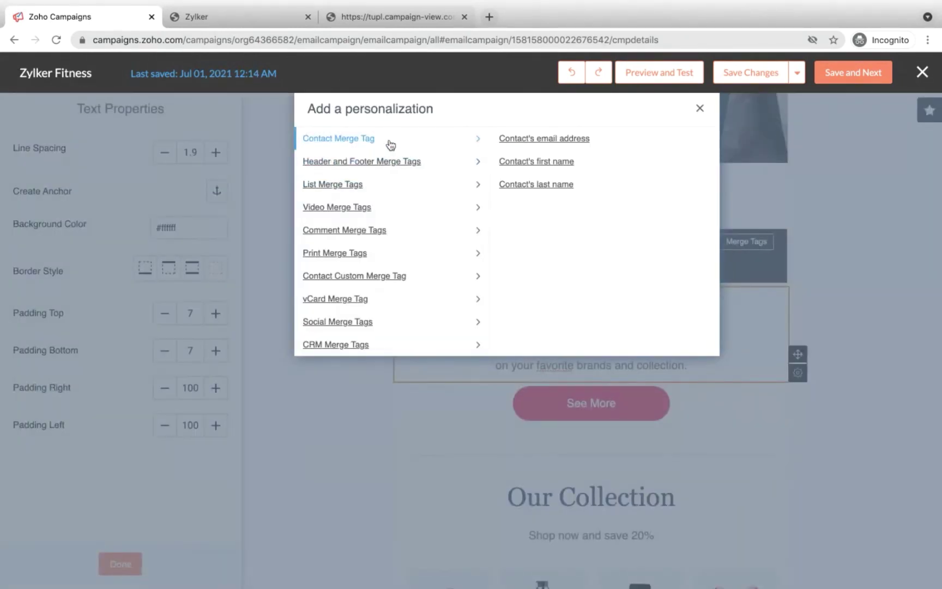
pyautogui.click(526, 162)
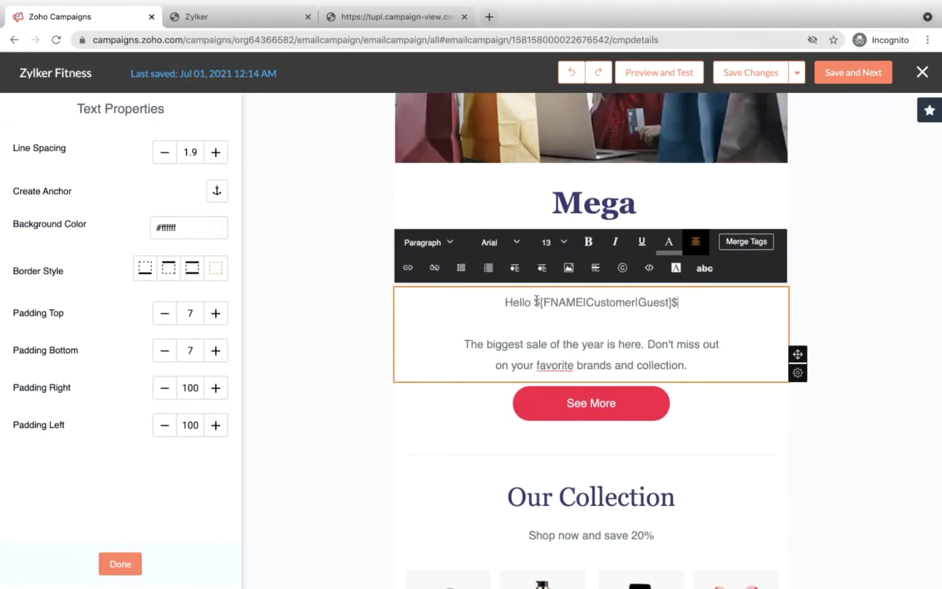
pyautogui.click(529, 303)
pyautogui.write(',')
pyautogui.click(691, 304)
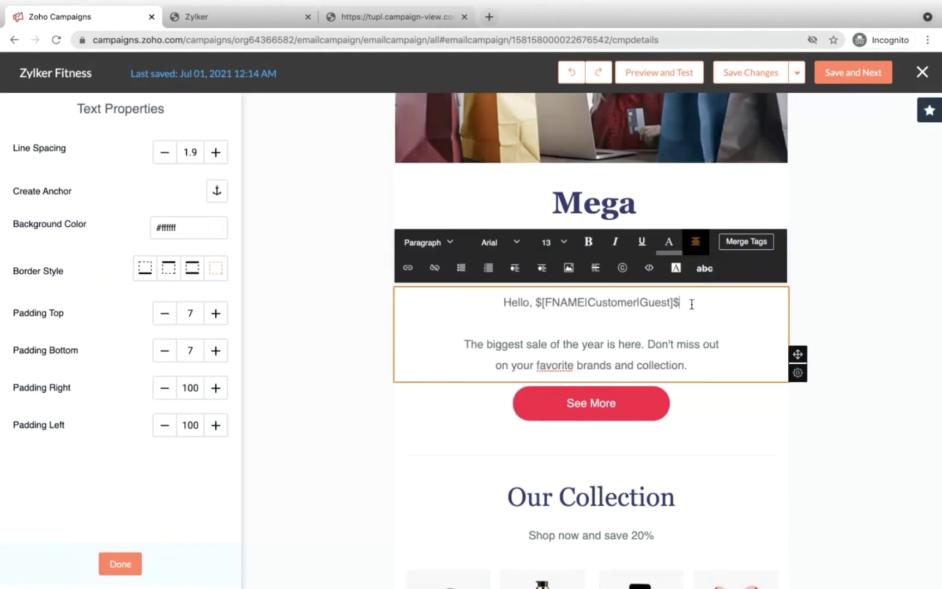
pyautogui.write('!')
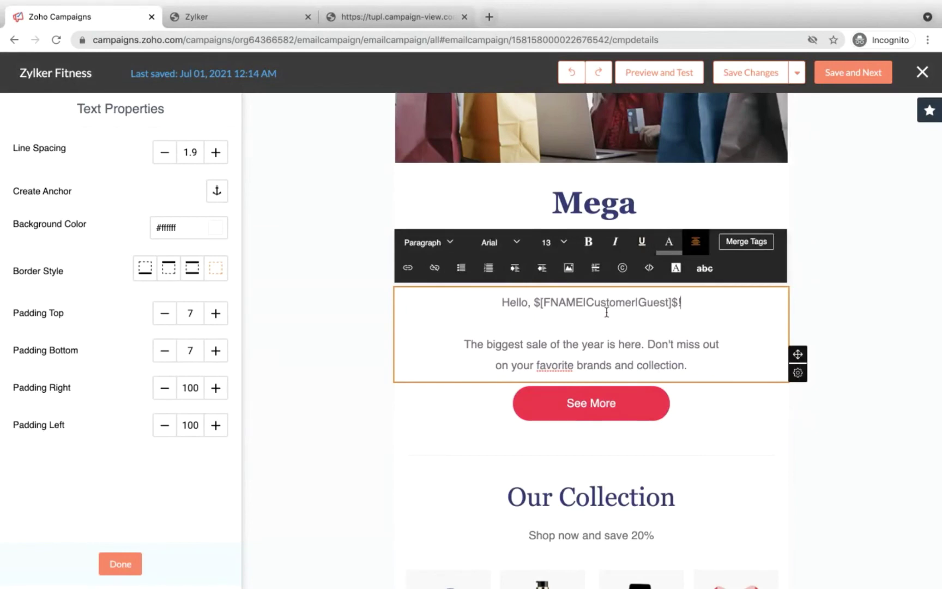
# Step: Recheck the personalisation tags without adding any, then finish the greeting text block
pyautogui.scroll(-1, 607, 312)
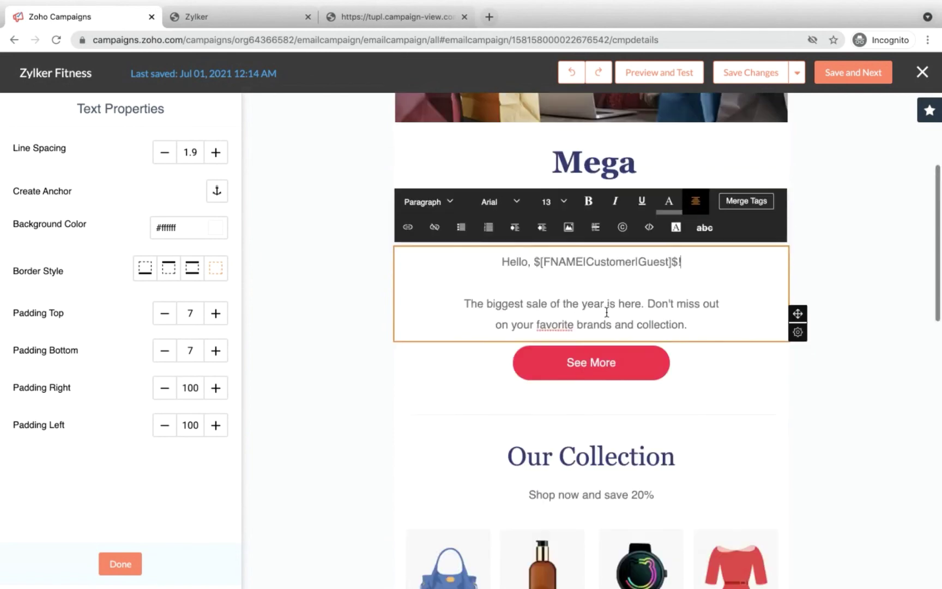
pyautogui.click(745, 202)
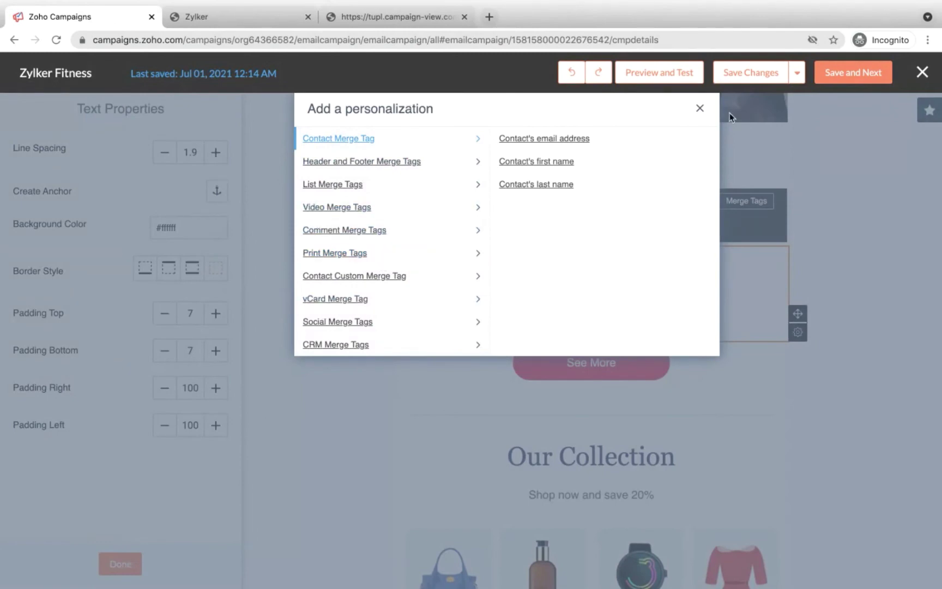
pyautogui.click(700, 108)
pyautogui.click(121, 564)
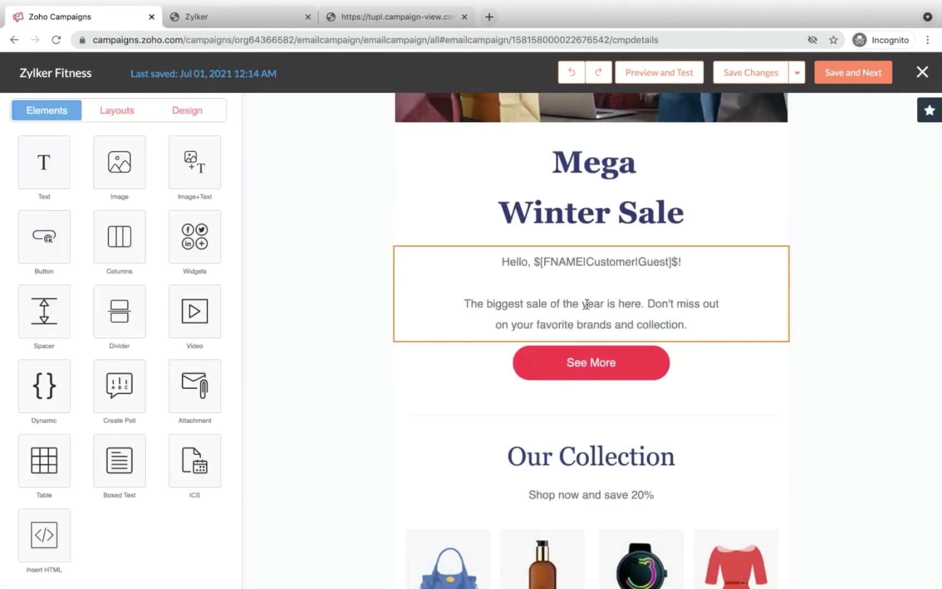
# Step: Create a first-style poll asking 'What time would you prefer receiving emails?' with answers Any time and Morning
pyautogui.scroll(-5, 734, 254)
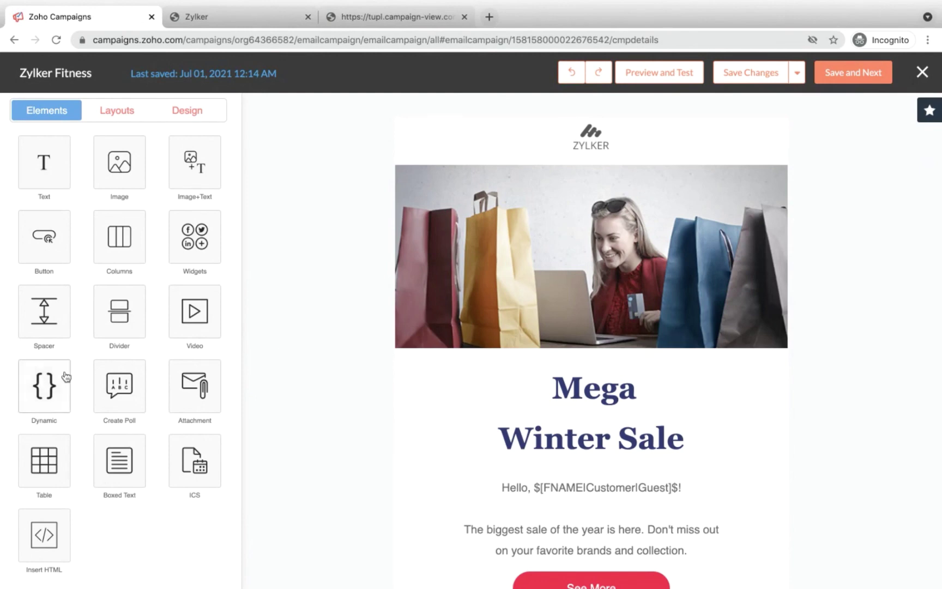
pyautogui.click(115, 392)
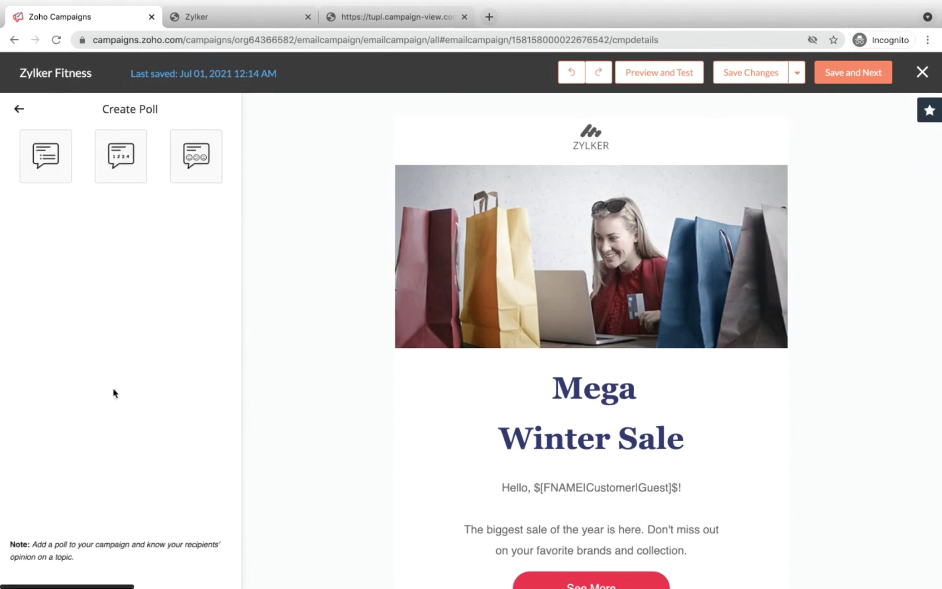
pyautogui.click(63, 170)
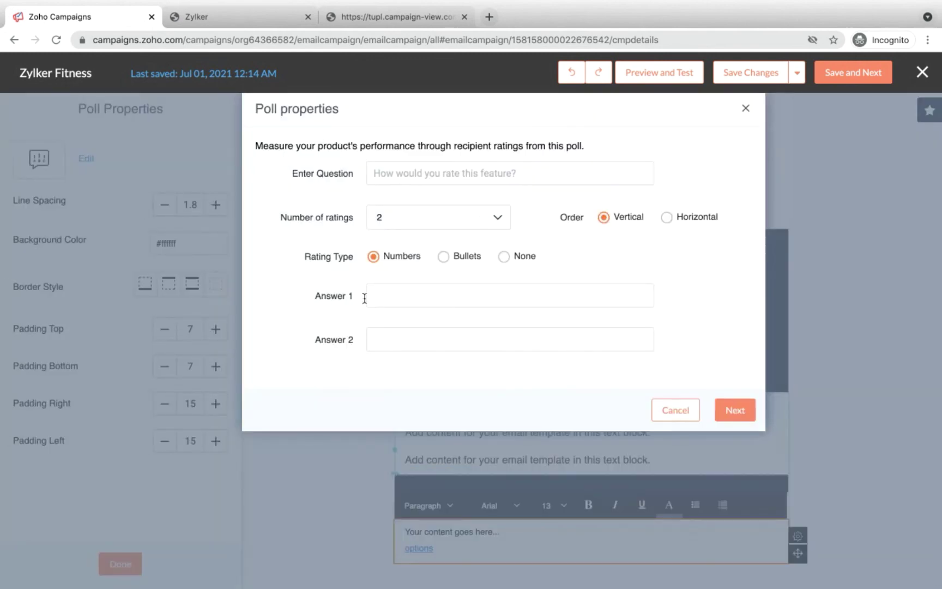
pyautogui.click(405, 174)
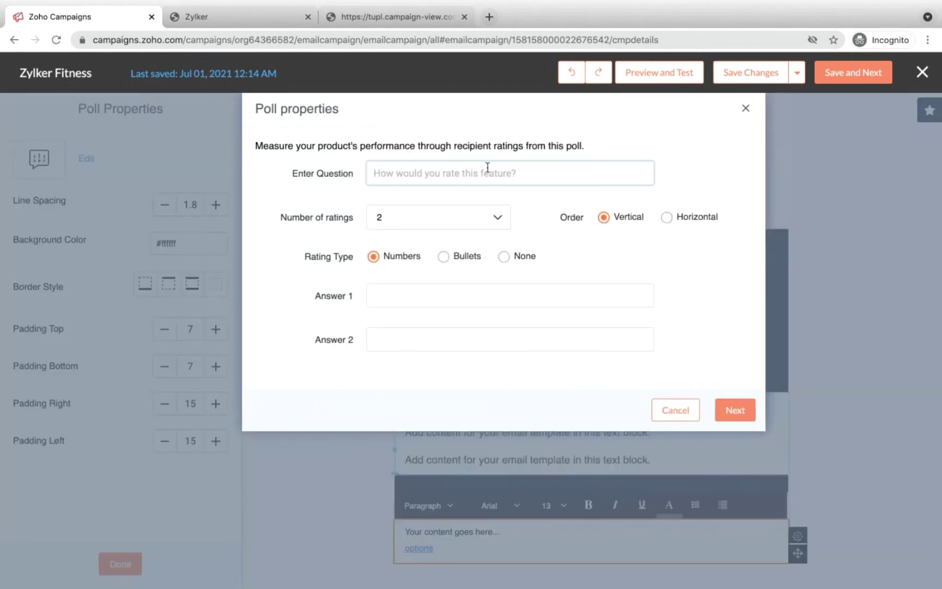
pyautogui.write('What time')
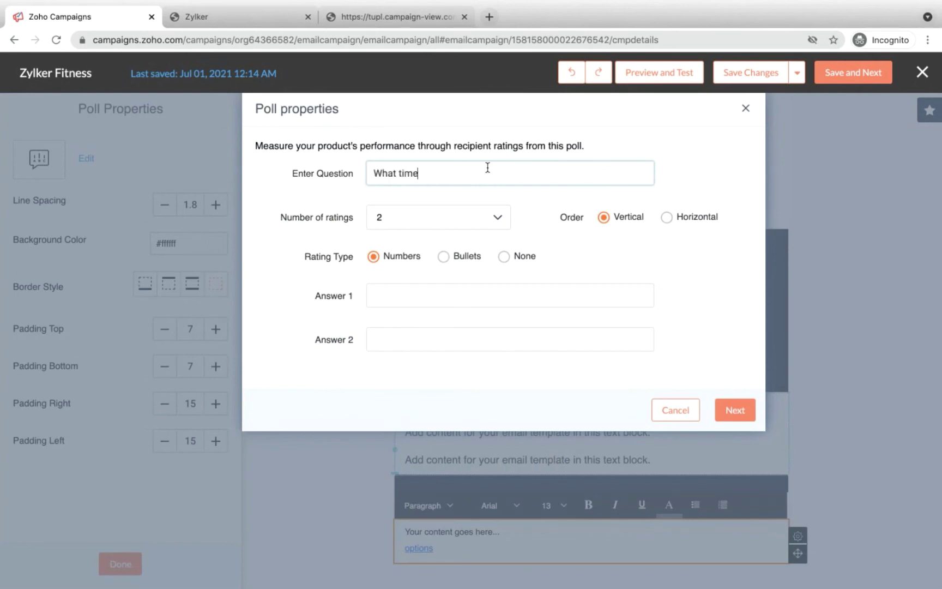
pyautogui.write(' would you prefer rec')
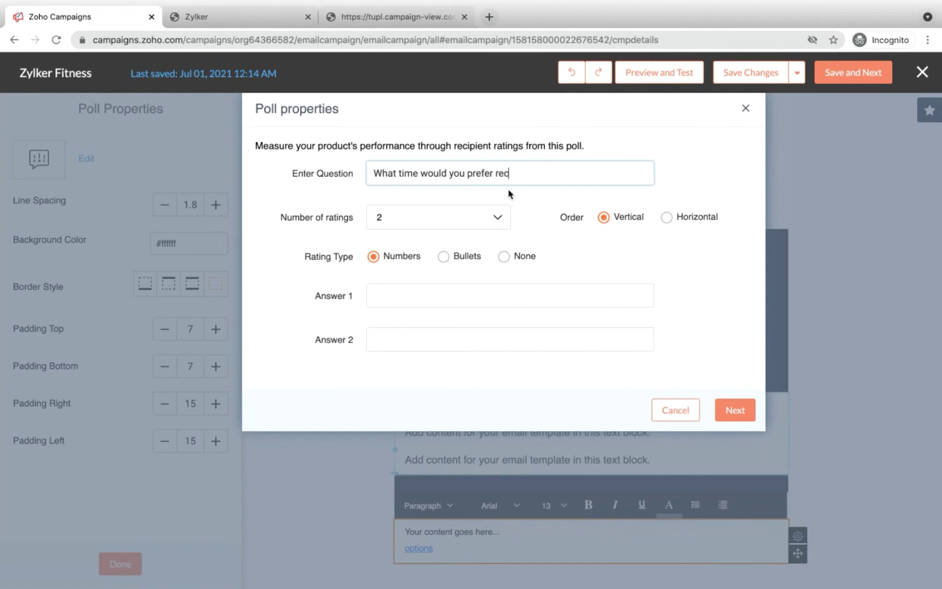
pyautogui.write('eiving emails?')
pyautogui.click(739, 411)
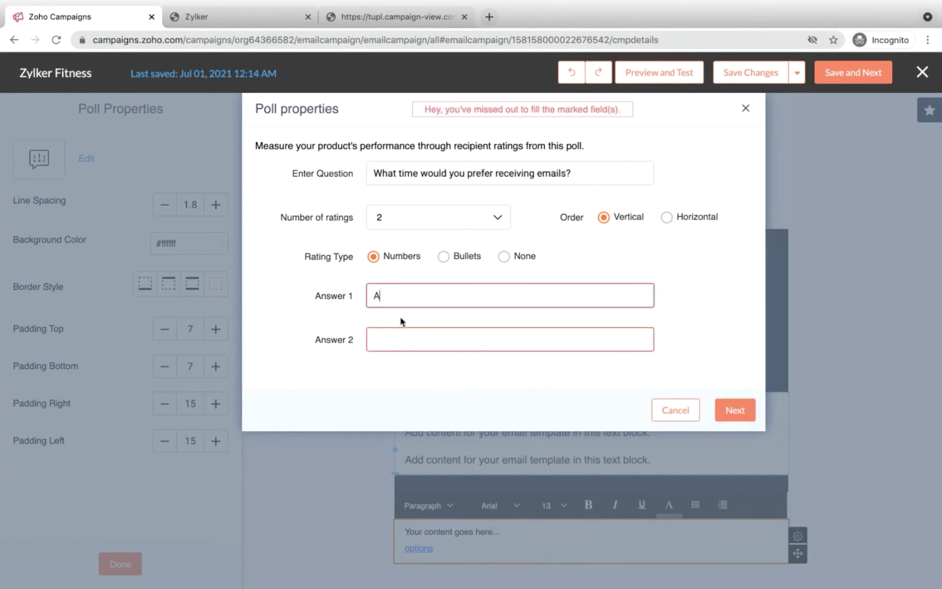
pyautogui.write('Any time')
pyautogui.click(401, 347)
pyautogui.write('Morning')
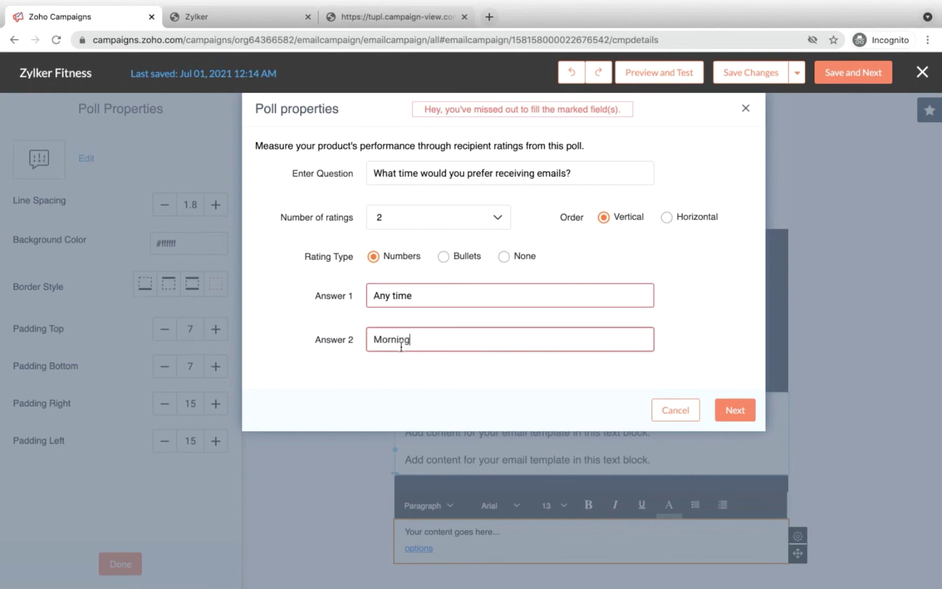
# Step: Set the poll to expire Jul 22, 2021, finish it, and place it below the dynamic blocks
pyautogui.click(733, 408)
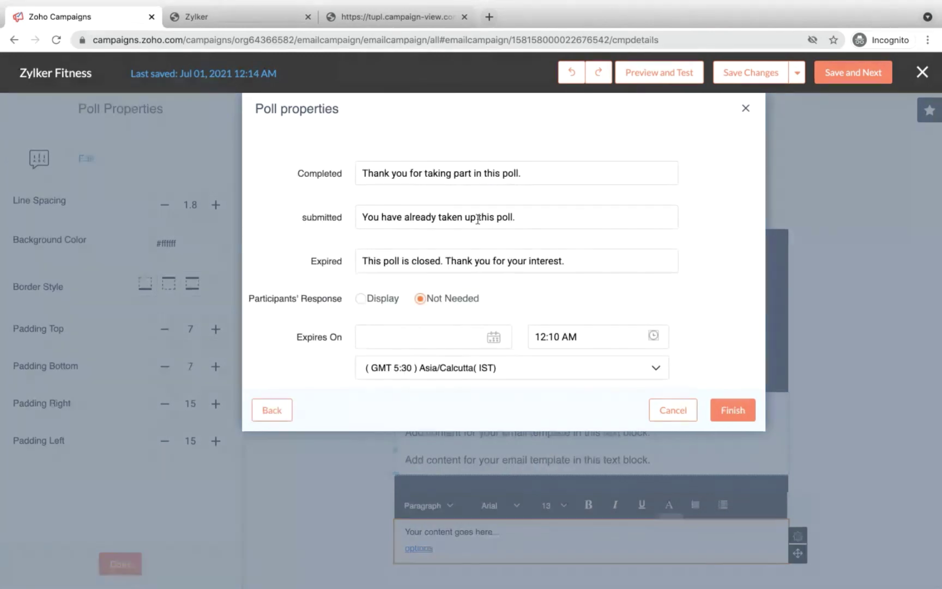
pyautogui.click(733, 410)
pyautogui.click(454, 439)
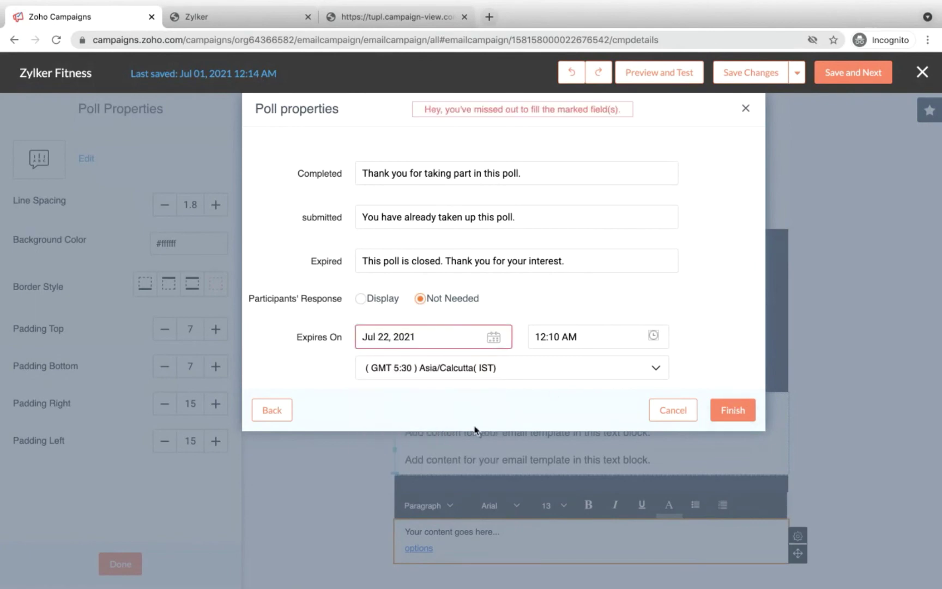
pyautogui.click(733, 410)
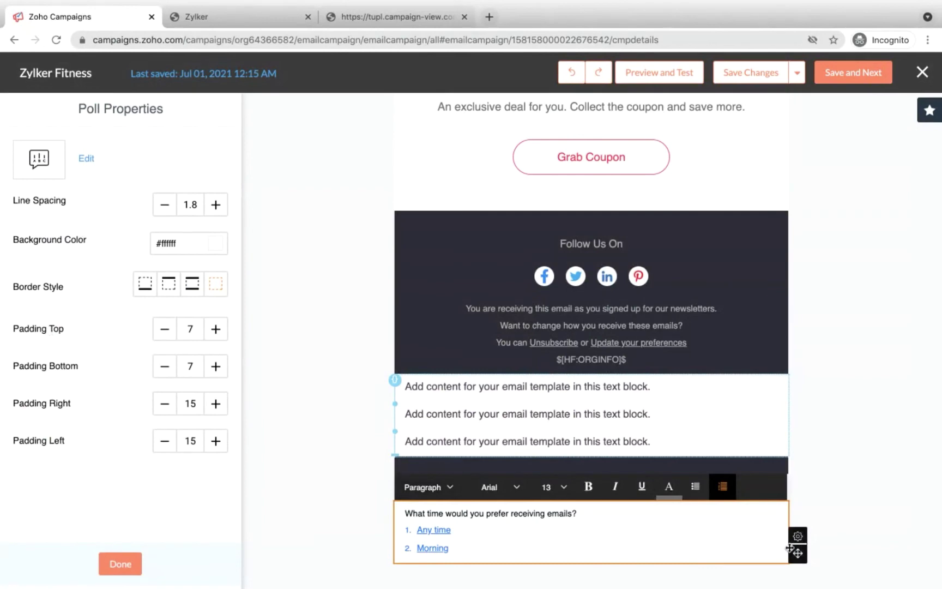
pyautogui.moveTo(797, 553)
pyautogui.mouseDown()
pyautogui.moveTo(740, 381)
pyautogui.moveTo(559, 528)
pyautogui.mouseUp()
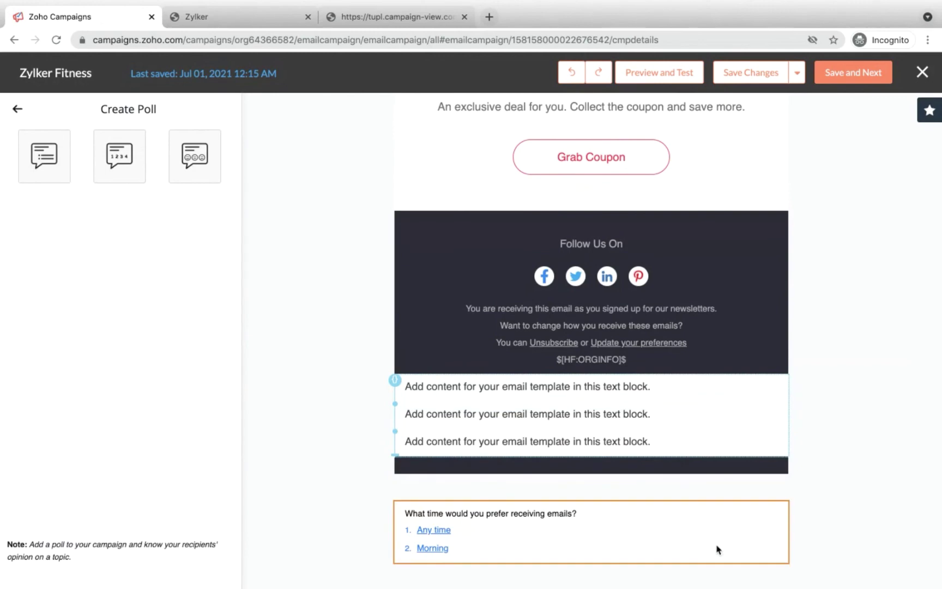
pyautogui.moveTo(785, 545)
pyautogui.mouseDown()
pyautogui.moveTo(790, 496)
pyautogui.moveTo(710, 532)
pyautogui.moveTo(702, 459)
pyautogui.mouseUp()
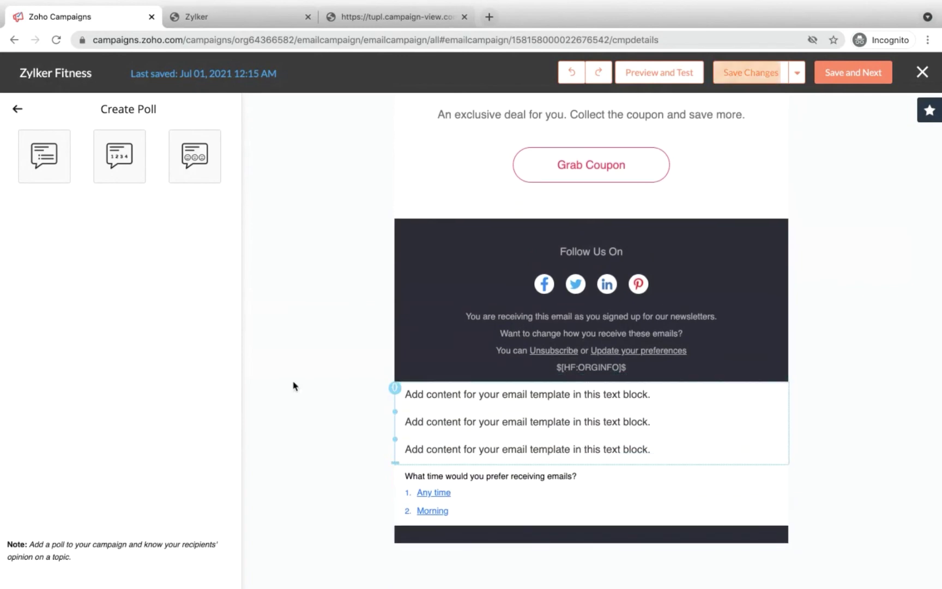
# Step: Attempt a second poll and dismiss the one-poll-per-campaign warning
pyautogui.click(19, 109)
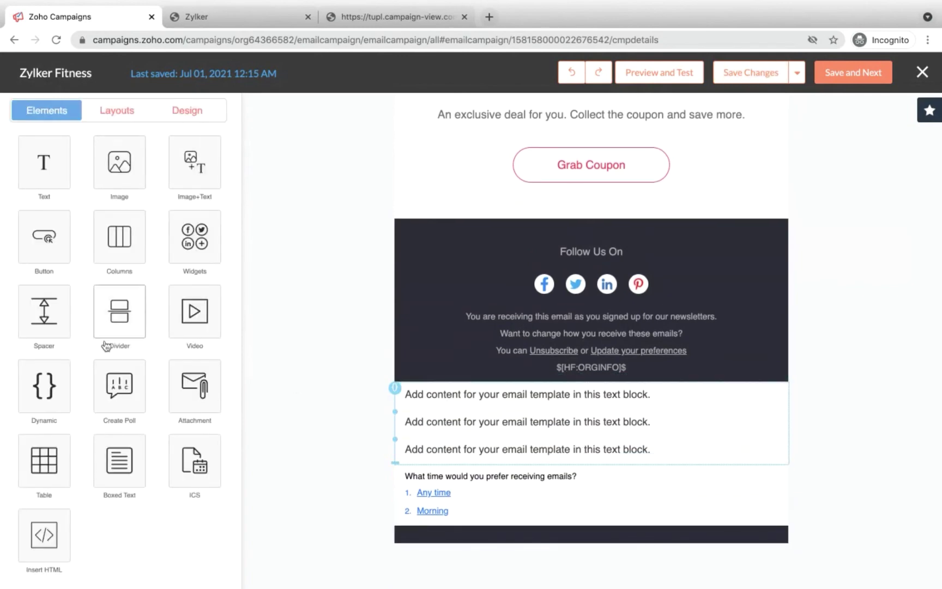
pyautogui.click(95, 385)
pyautogui.click(52, 162)
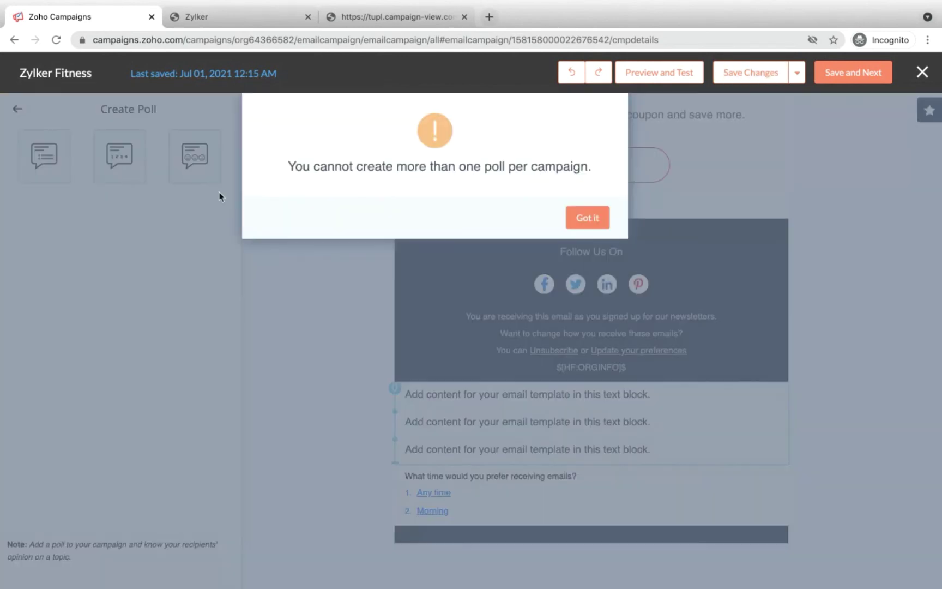
pyautogui.click(587, 215)
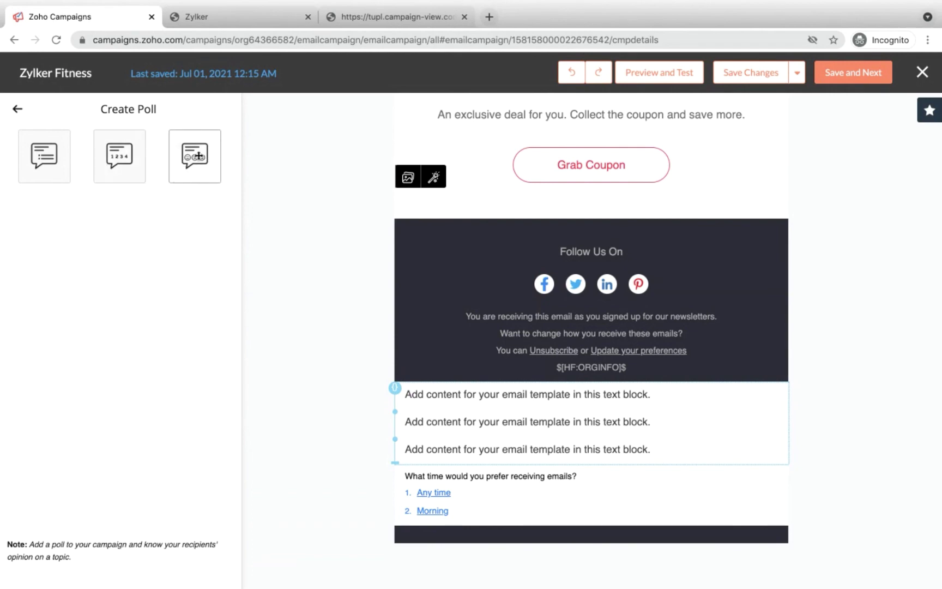
# Step: Insert a ready-made three-column image and text layout and finish editing it
pyautogui.click(18, 110)
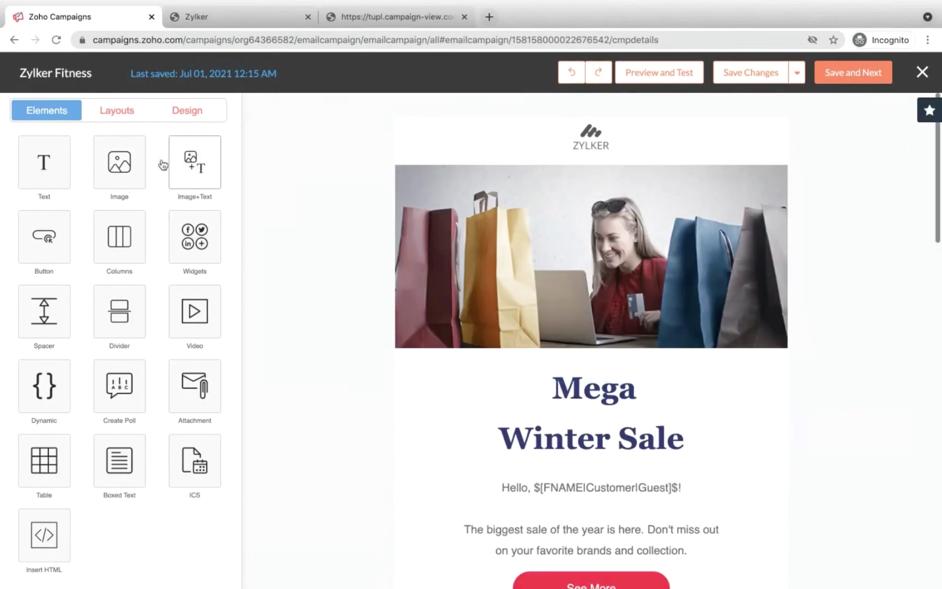
pyautogui.click(130, 114)
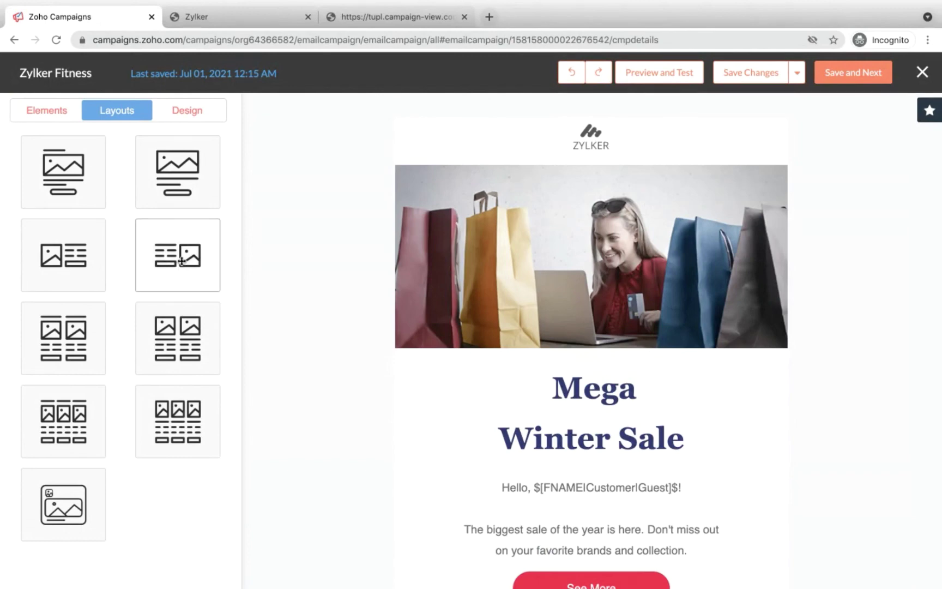
pyautogui.click(180, 428)
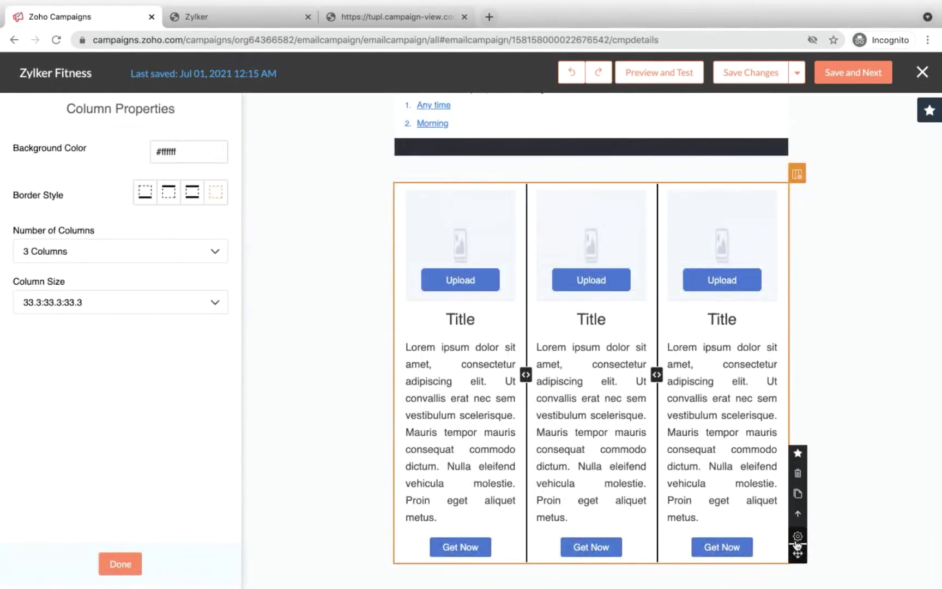
pyautogui.scroll(5, 684, 392)
pyautogui.scroll(6, 684, 393)
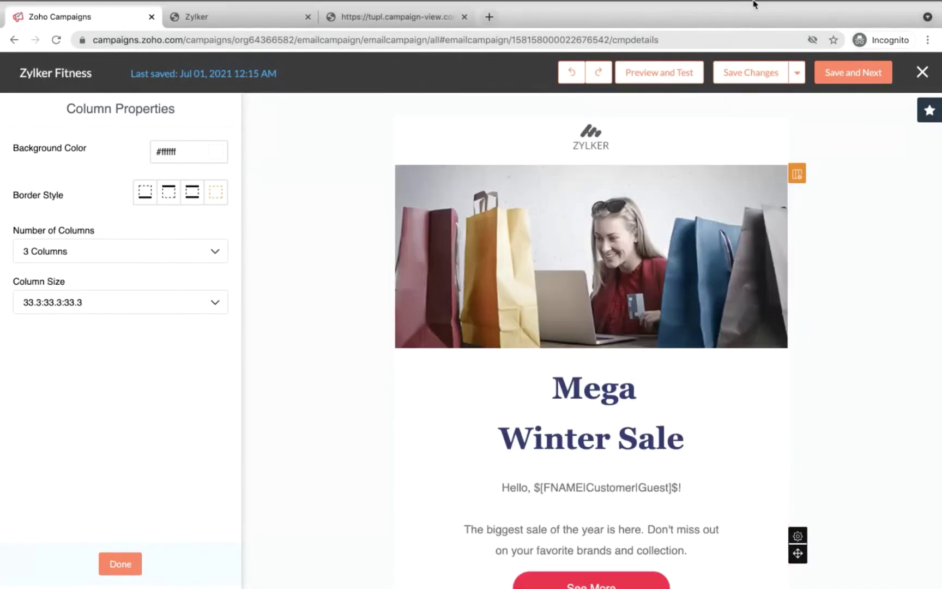
pyautogui.scroll(-10, 702, 197)
pyautogui.click(188, 113)
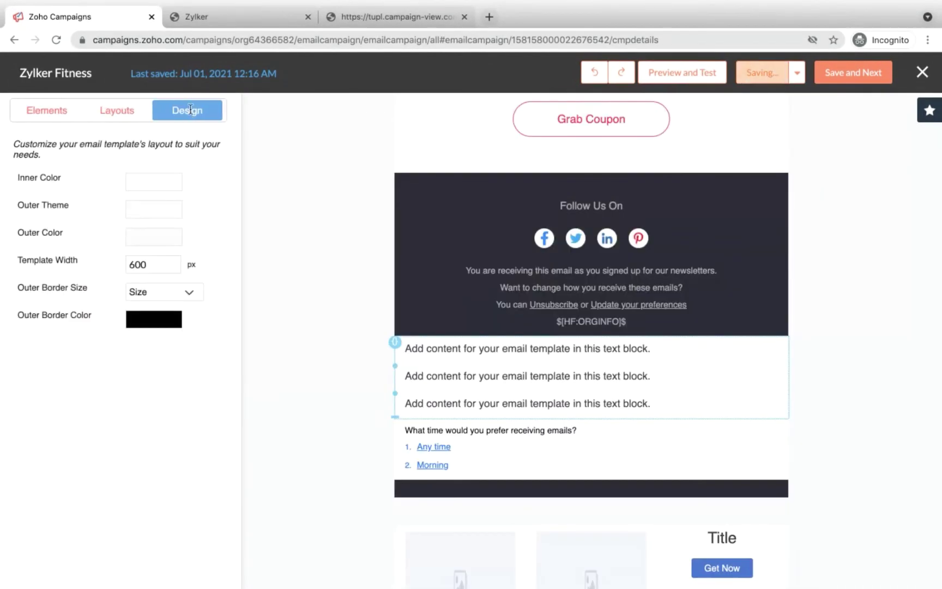
# Step: Scroll through the email and select the See More button for editing
pyautogui.scroll(3, 456, 173)
pyautogui.scroll(5, 456, 173)
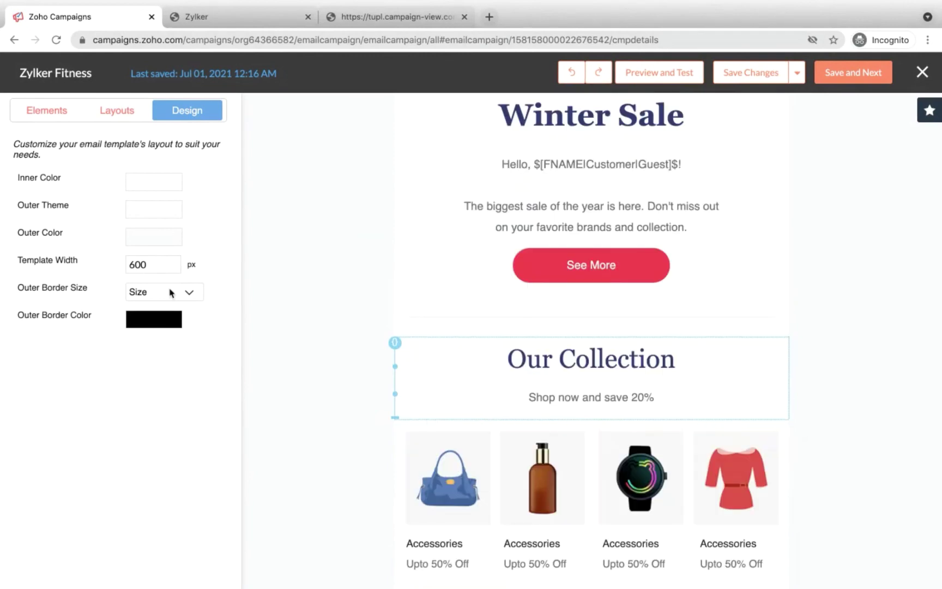
pyautogui.scroll(5, 353, 239)
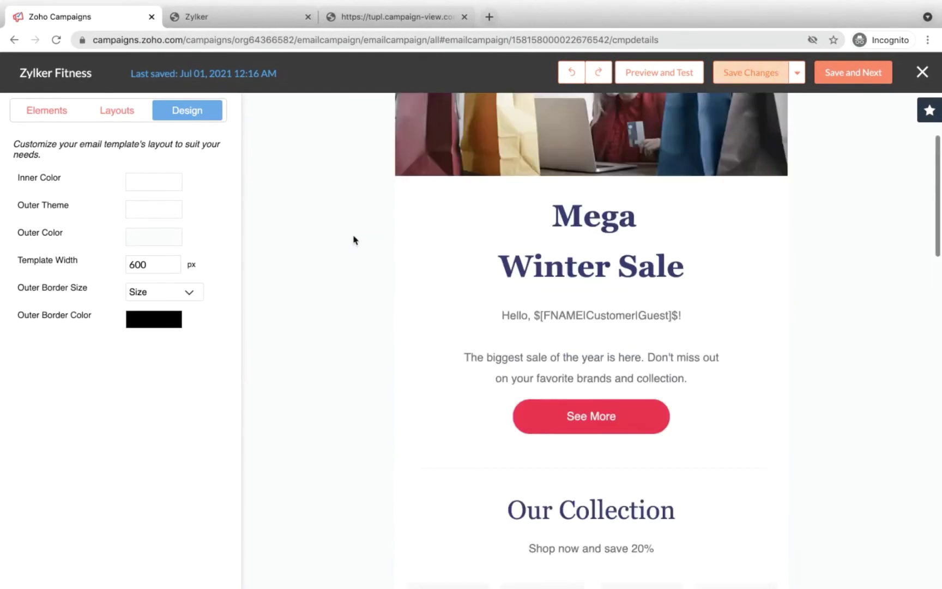
pyautogui.scroll(-3, 677, 395)
pyautogui.click(677, 396)
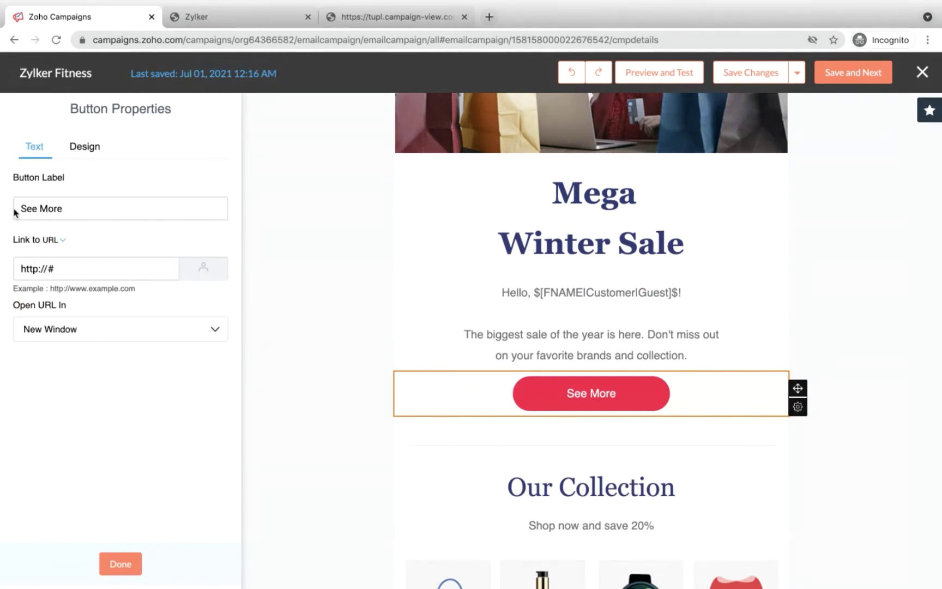
pyautogui.click(67, 207)
pyautogui.click(77, 205)
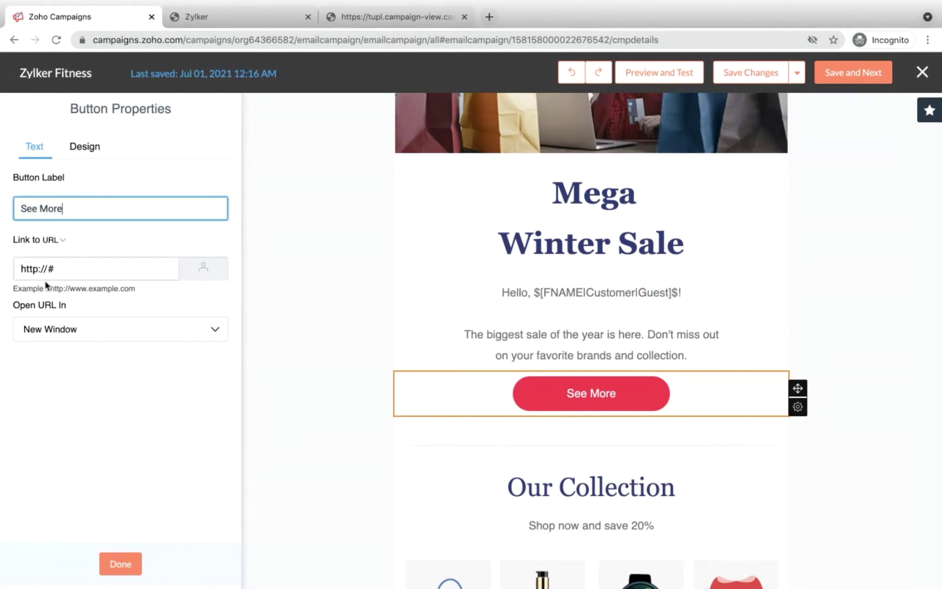
pyautogui.click(79, 328)
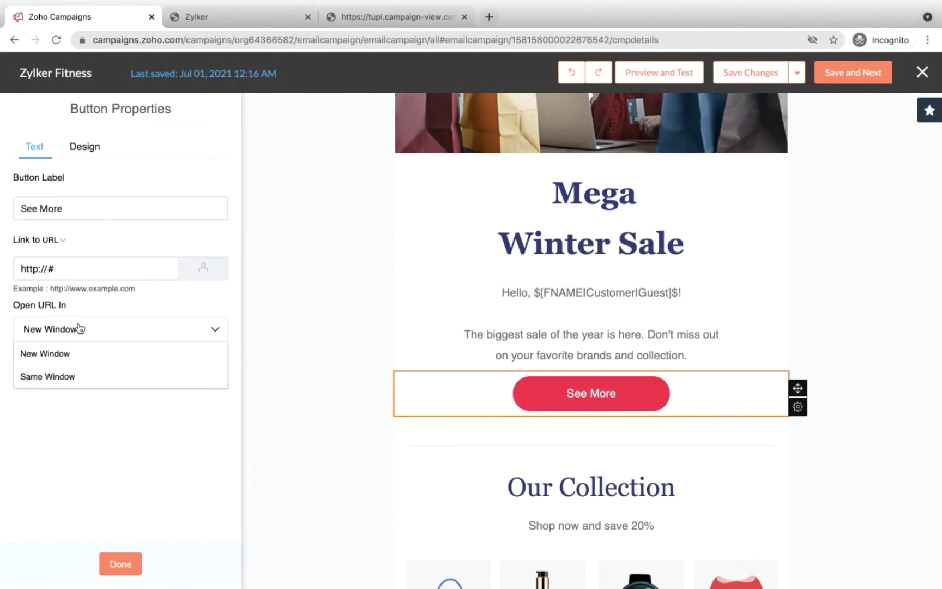
pyautogui.click(80, 328)
pyautogui.click(79, 328)
pyautogui.click(80, 328)
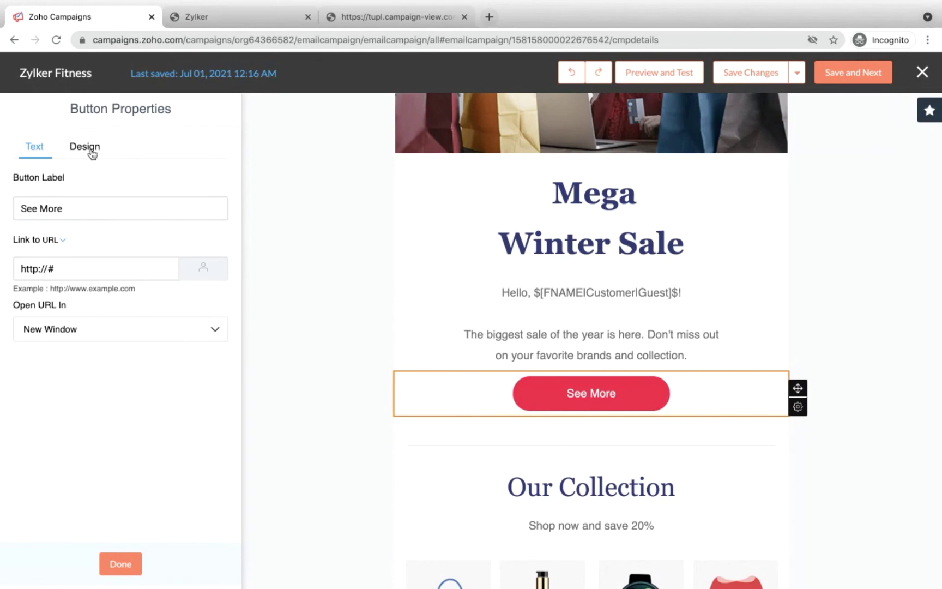
pyautogui.click(91, 152)
pyautogui.scroll(-4, 105, 339)
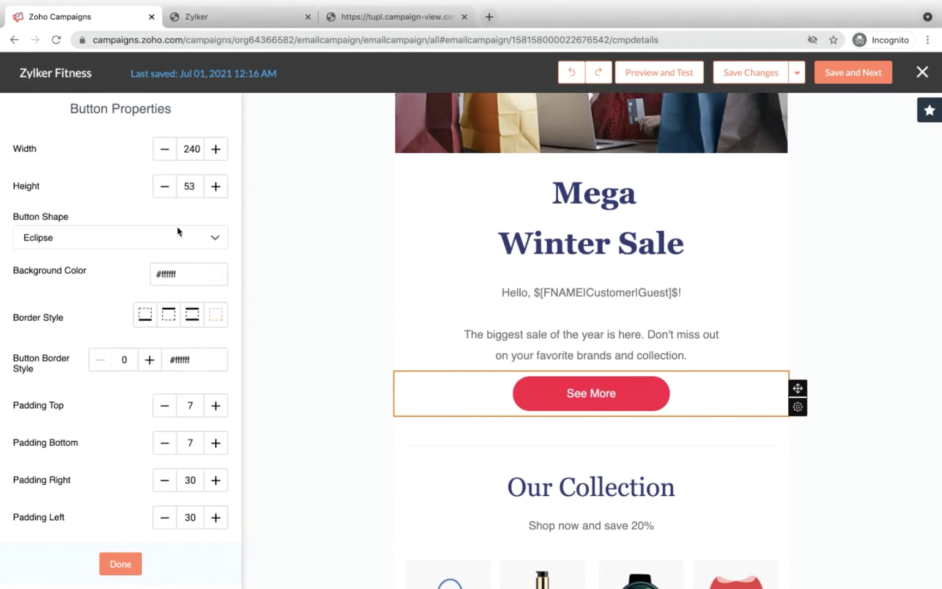
pyautogui.scroll(4, 99, 260)
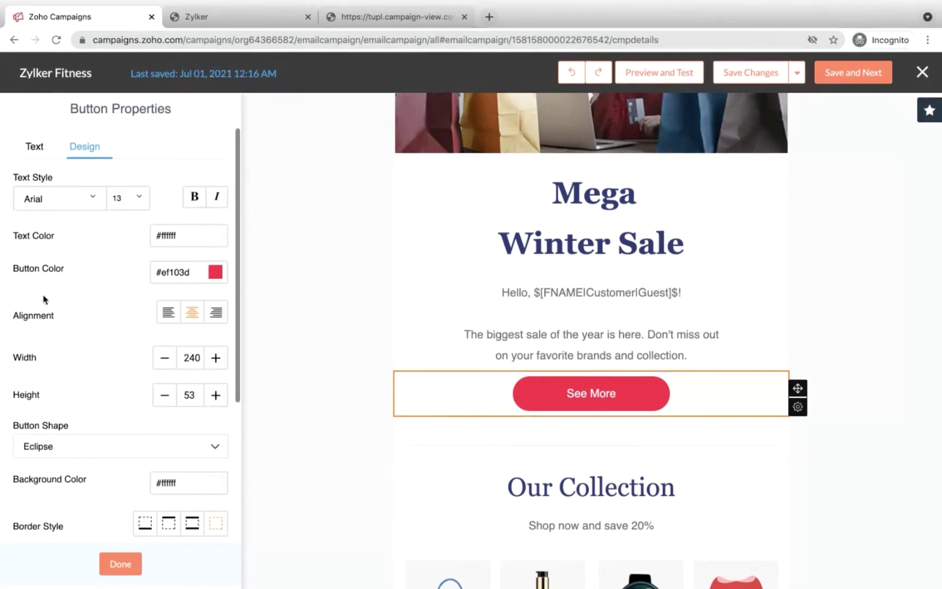
pyautogui.scroll(-1, 83, 334)
pyautogui.scroll(-5, 79, 348)
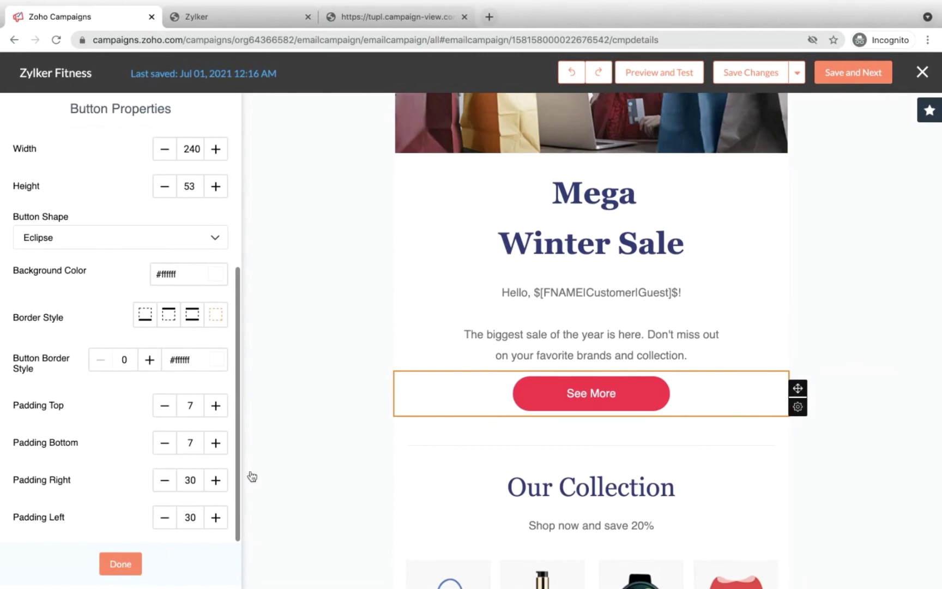
pyautogui.scroll(5, 94, 371)
pyautogui.scroll(4, 585, 226)
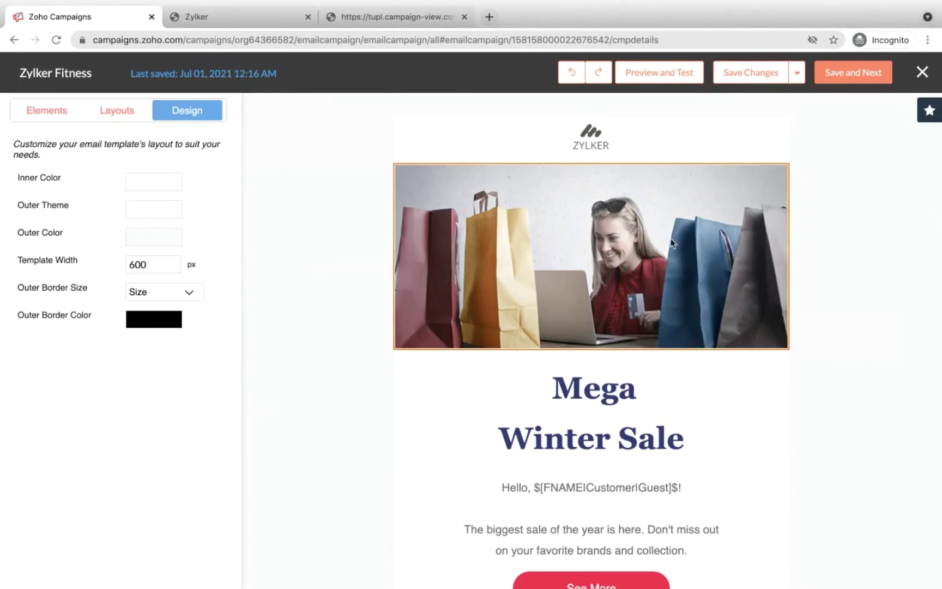
# Step: Save the email content and scroll through the Zylker Fitness campaign summary
pyautogui.click(844, 75)
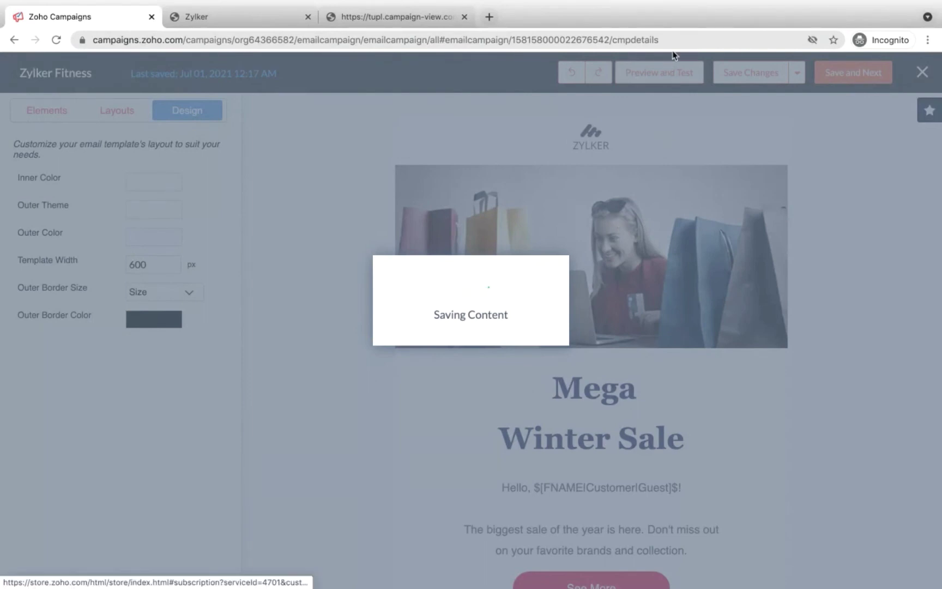
pyautogui.scroll(-3, 537, 212)
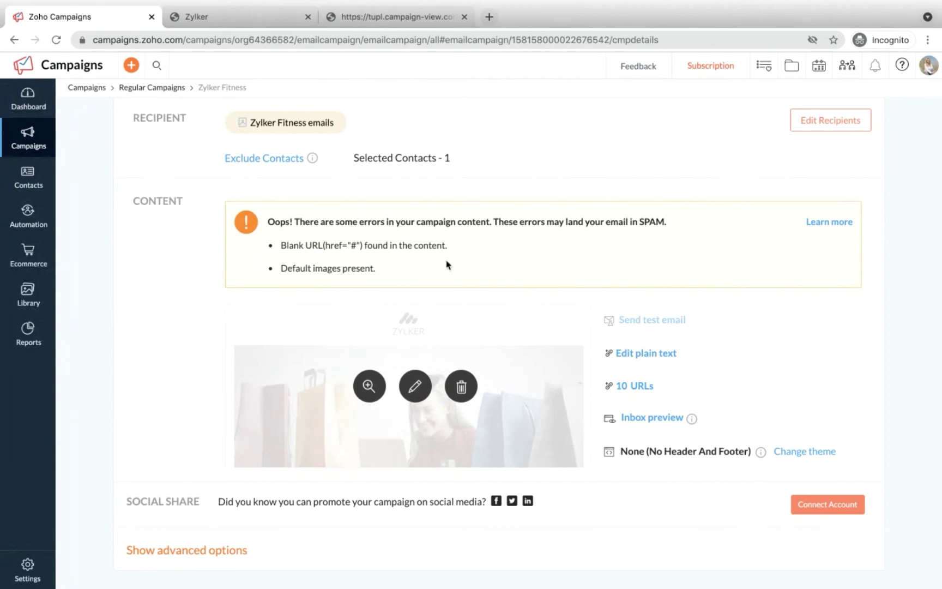
pyautogui.scroll(-1, 446, 265)
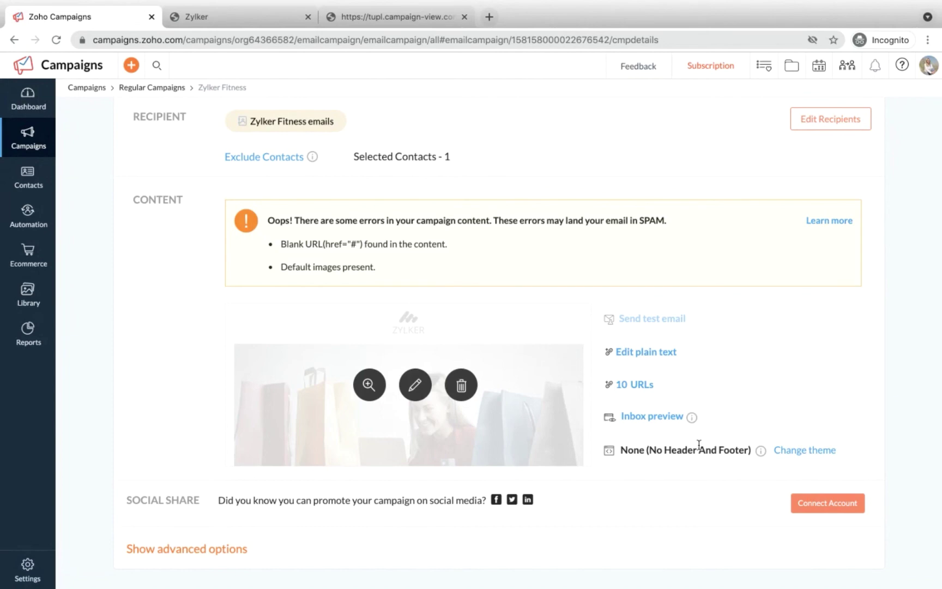
pyautogui.scroll(-1, 684, 365)
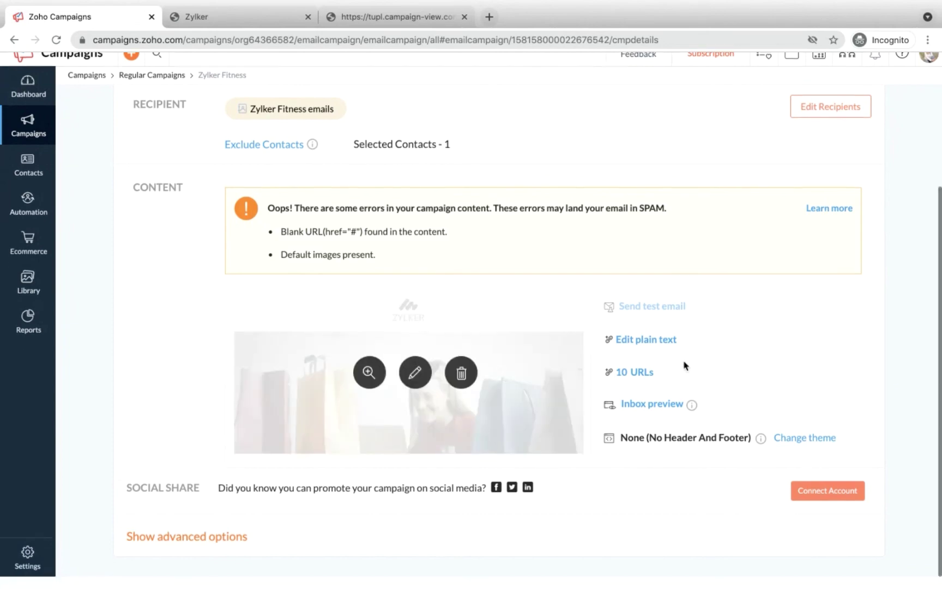
pyautogui.scroll(5, 685, 366)
pyautogui.scroll(-5, 685, 366)
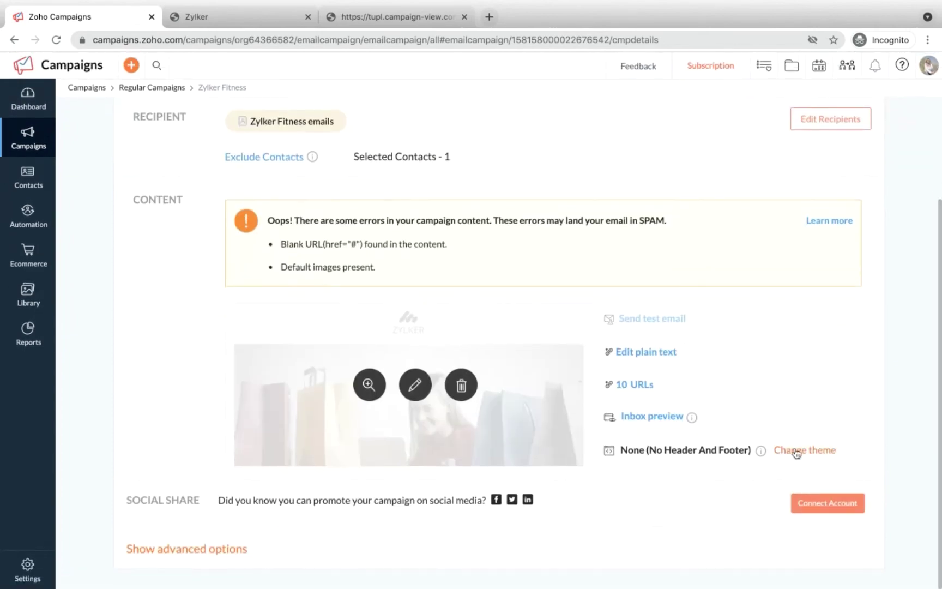
# Step: Set the Header Footer Theme to The Zoho Campaigns Theme
pyautogui.moveTo(693, 447)
pyautogui.click(782, 452)
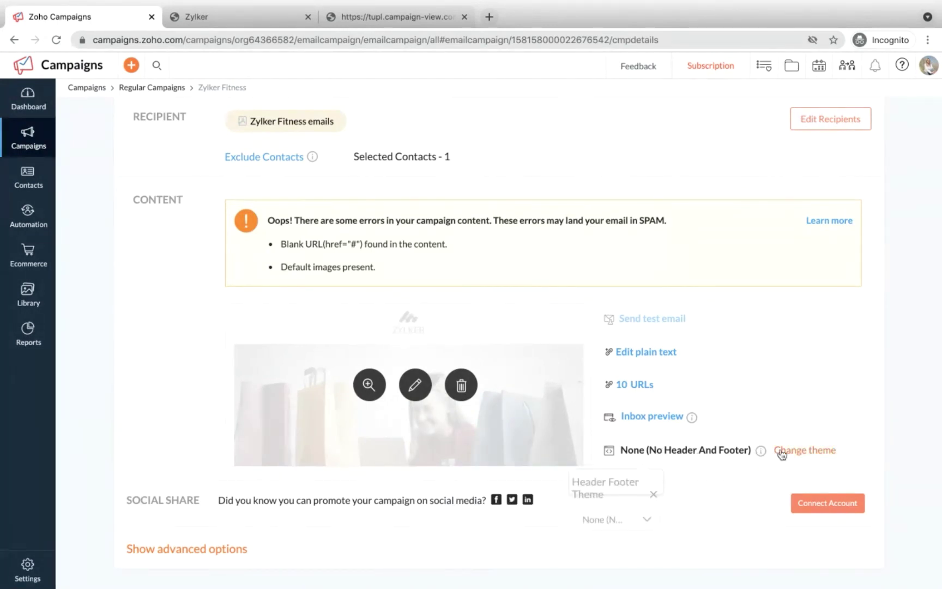
pyautogui.click(552, 518)
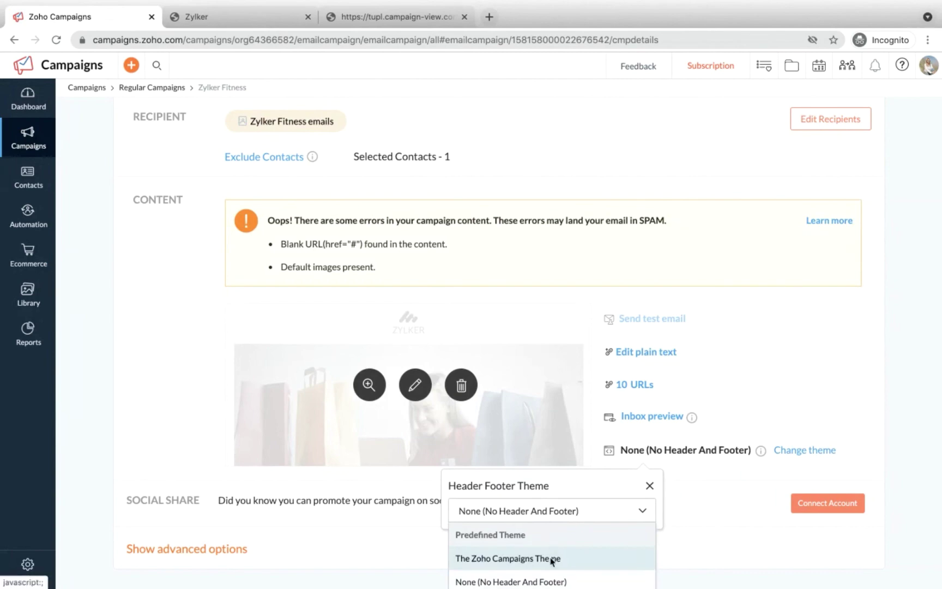
pyautogui.click(552, 558)
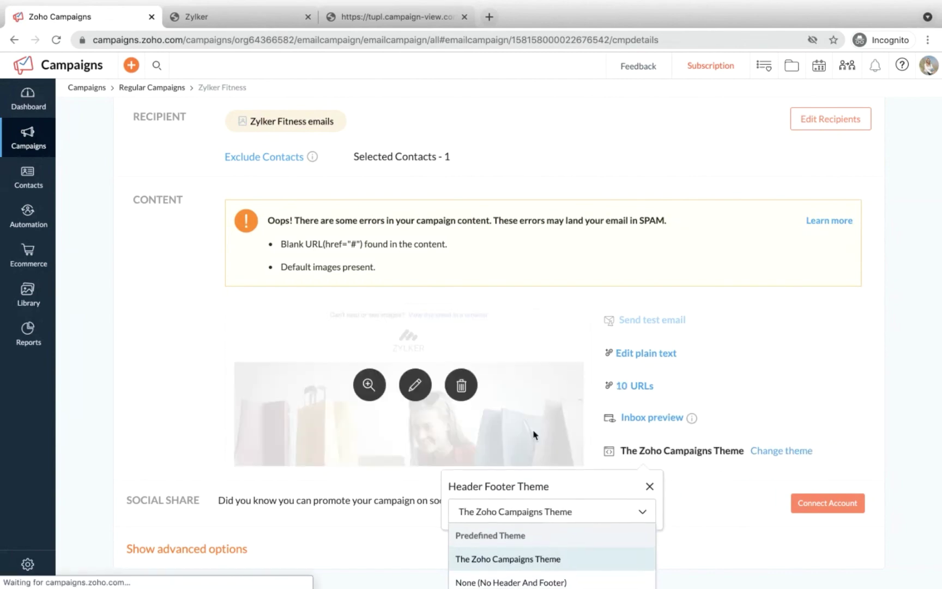
pyautogui.scroll(-1, 678, 410)
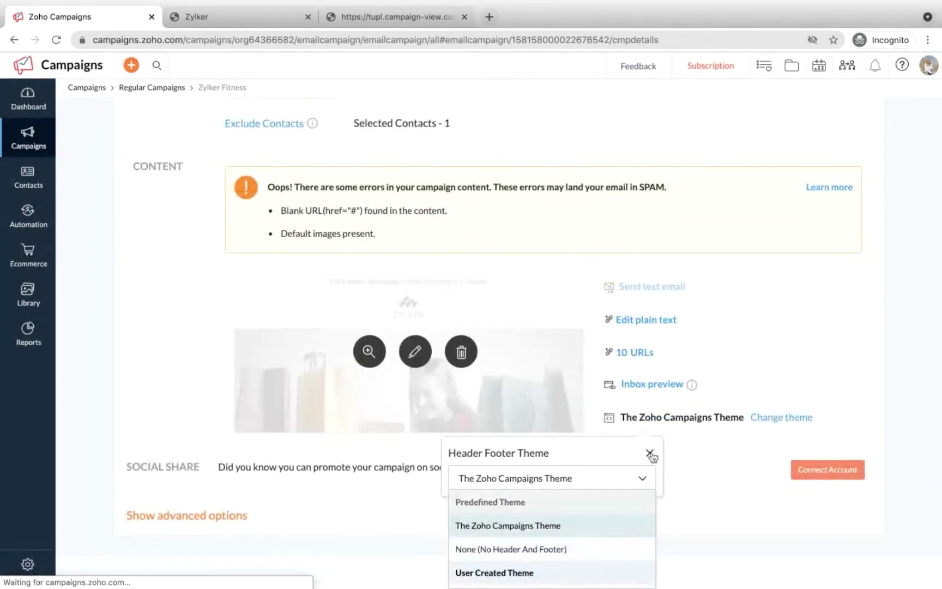
pyautogui.click(650, 451)
# Step: Review the campaign summary and expand its advanced options
pyautogui.scroll(-1, 489, 392)
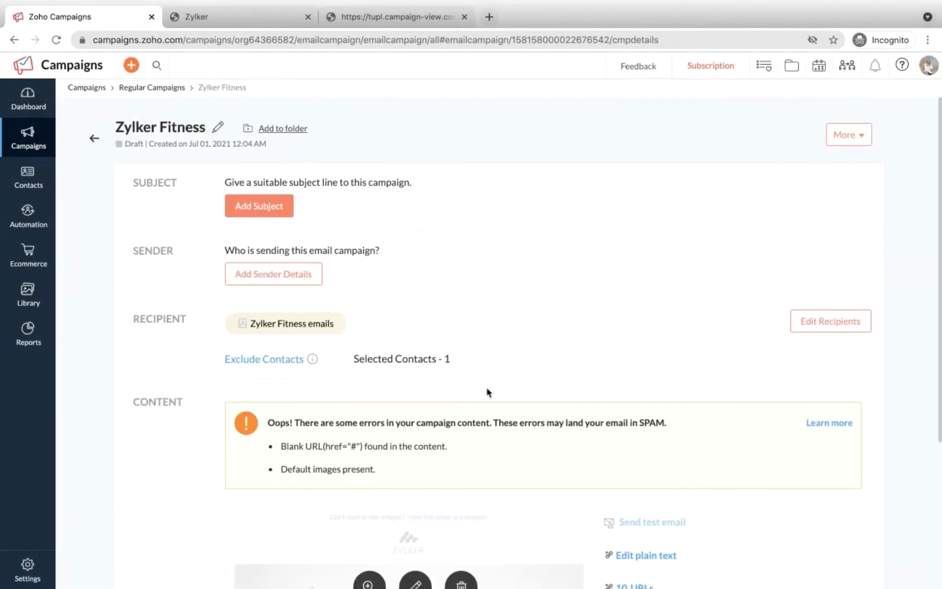
pyautogui.scroll(-3, 487, 392)
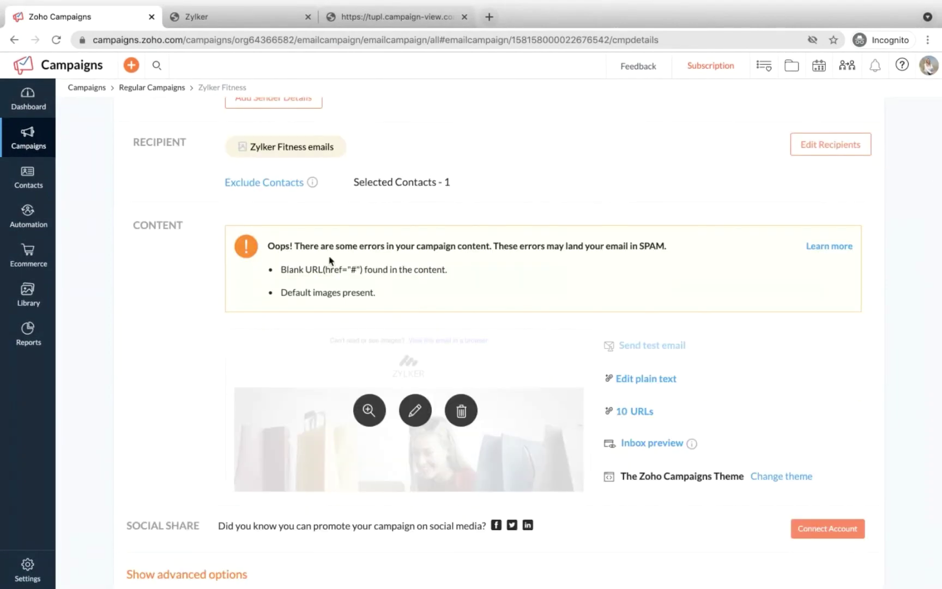
pyautogui.scroll(1, 329, 258)
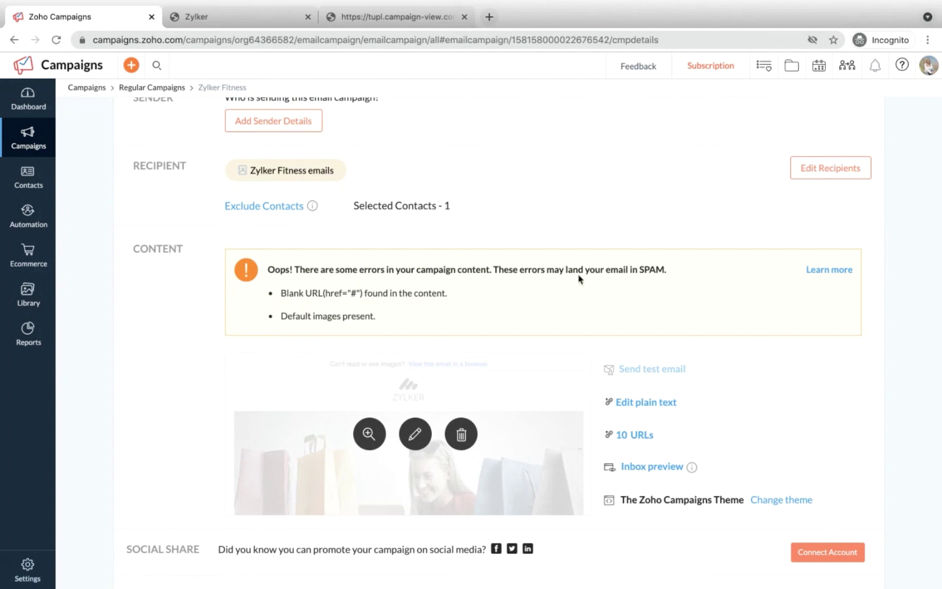
pyautogui.scroll(5, 409, 309)
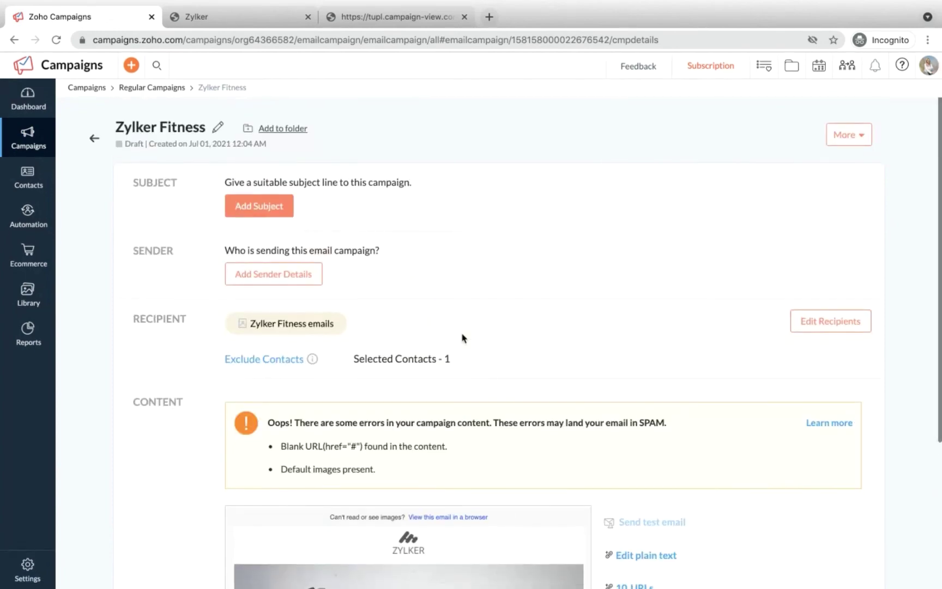
pyautogui.scroll(-5, 462, 337)
pyautogui.scroll(5, 308, 214)
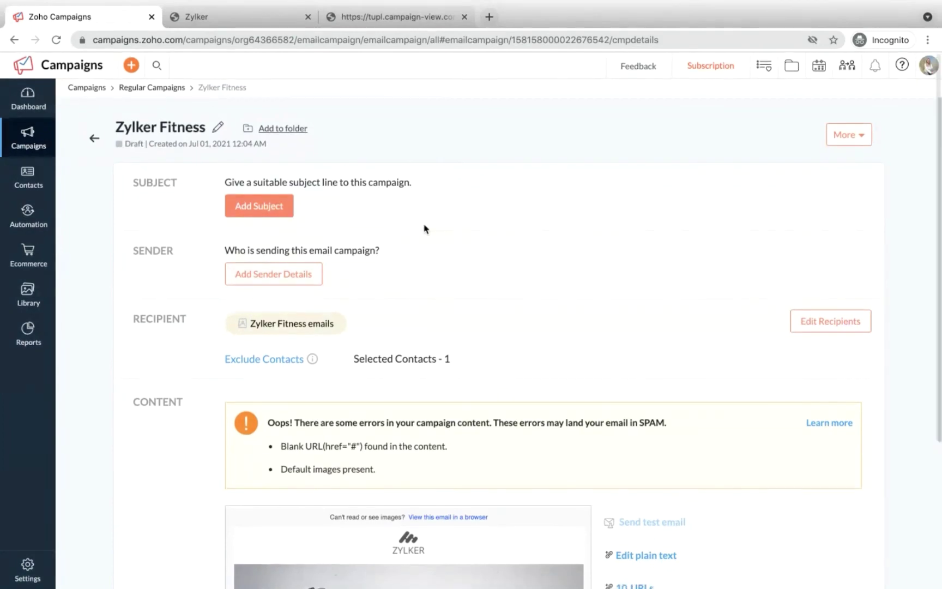
pyautogui.scroll(-5, 424, 227)
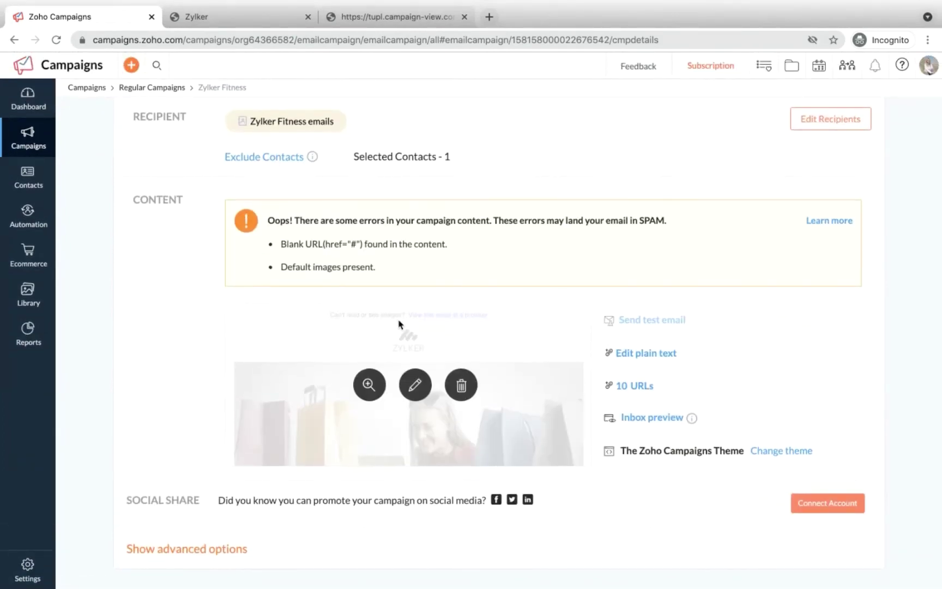
pyautogui.scroll(5, 320, 218)
pyautogui.scroll(-5, 347, 243)
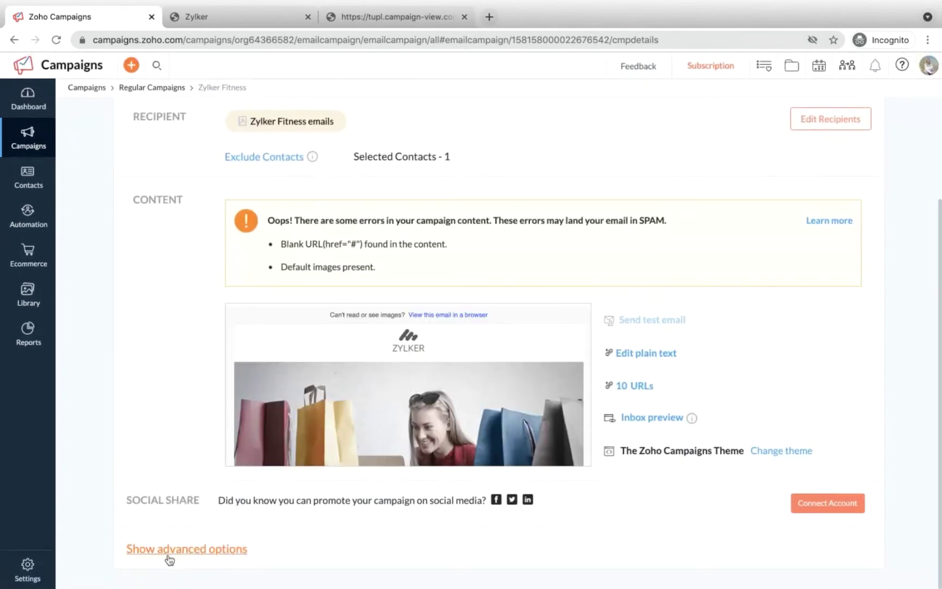
pyautogui.click(163, 551)
pyautogui.scroll(-10, 234, 429)
pyautogui.scroll(15, 235, 429)
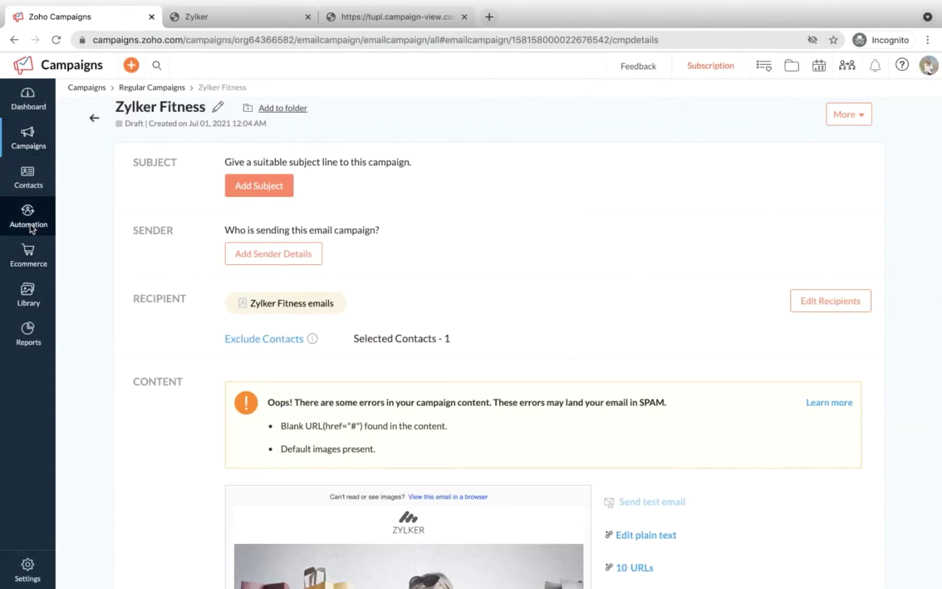
# Step: Go to Automation > Workflows and start a new workflow to reach the template choices
pyautogui.moveTo(32, 229)
pyautogui.click(79, 245)
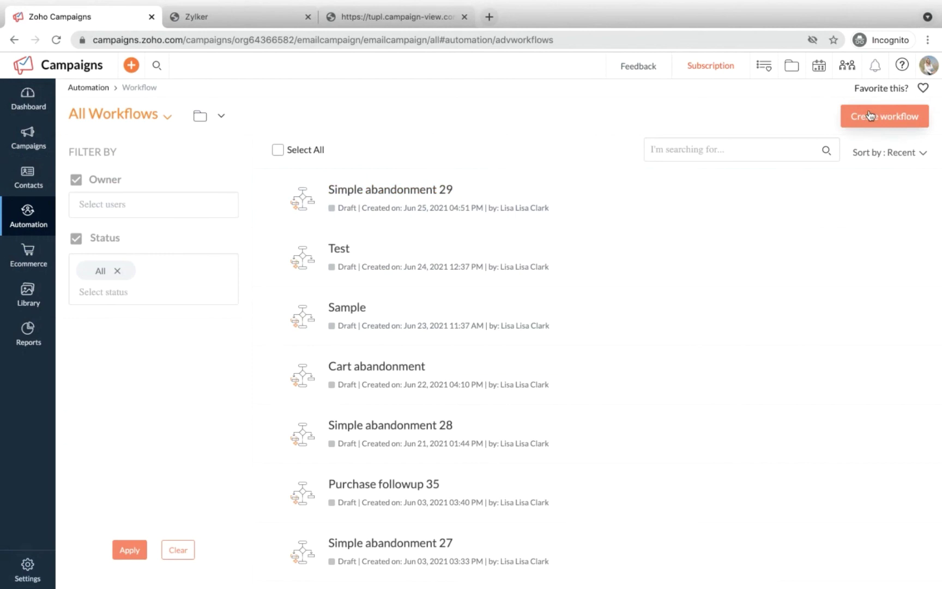
pyautogui.click(870, 116)
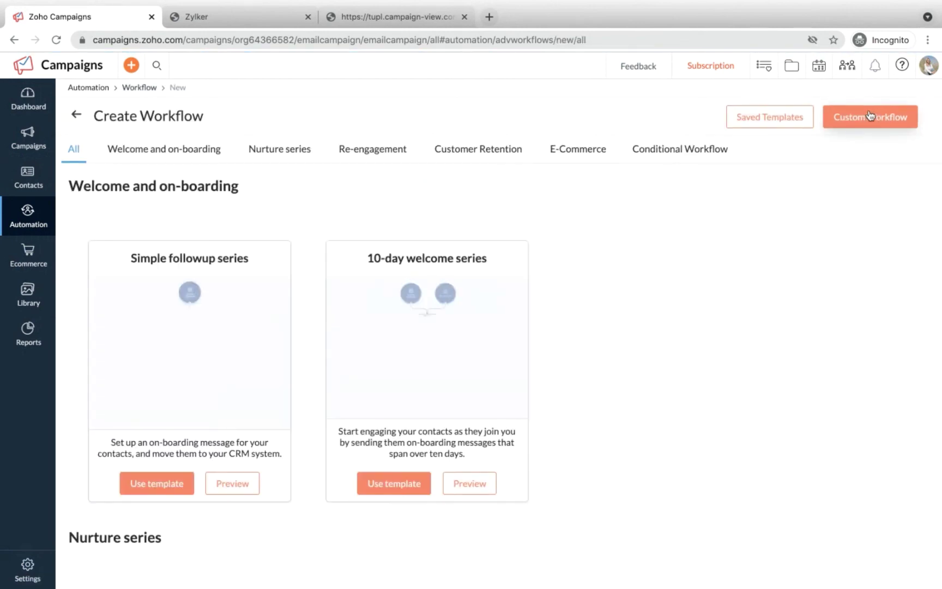
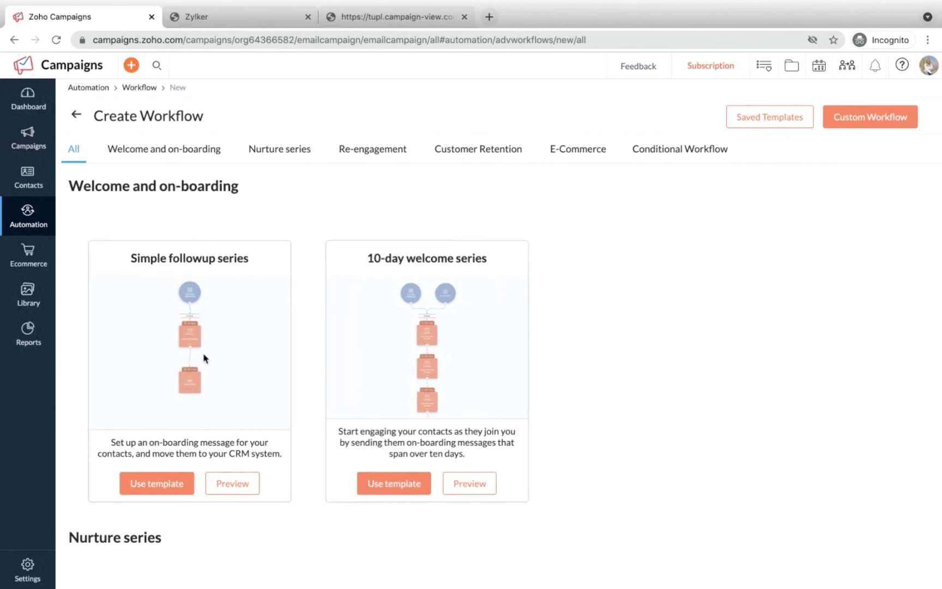
# Step: Create 'Simple followup series 47' from the Simple followup series template and review the message's response setup
pyautogui.click(134, 487)
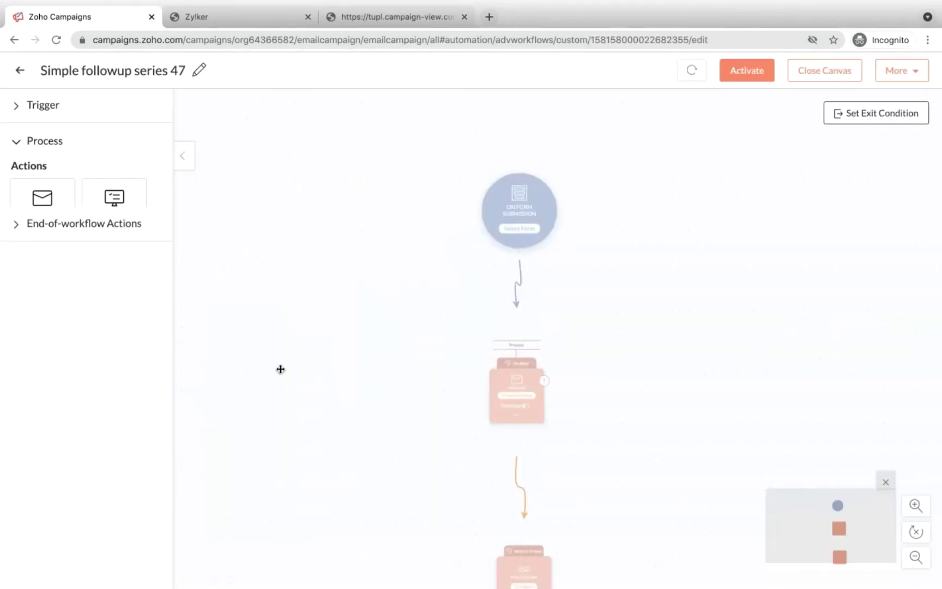
pyautogui.scroll(-1, 479, 262)
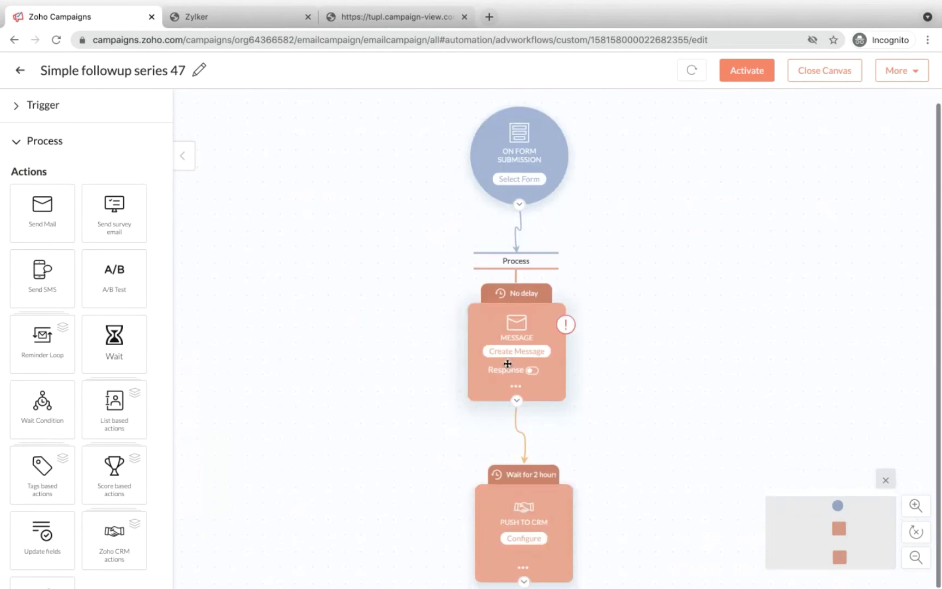
pyautogui.scroll(-2, 510, 327)
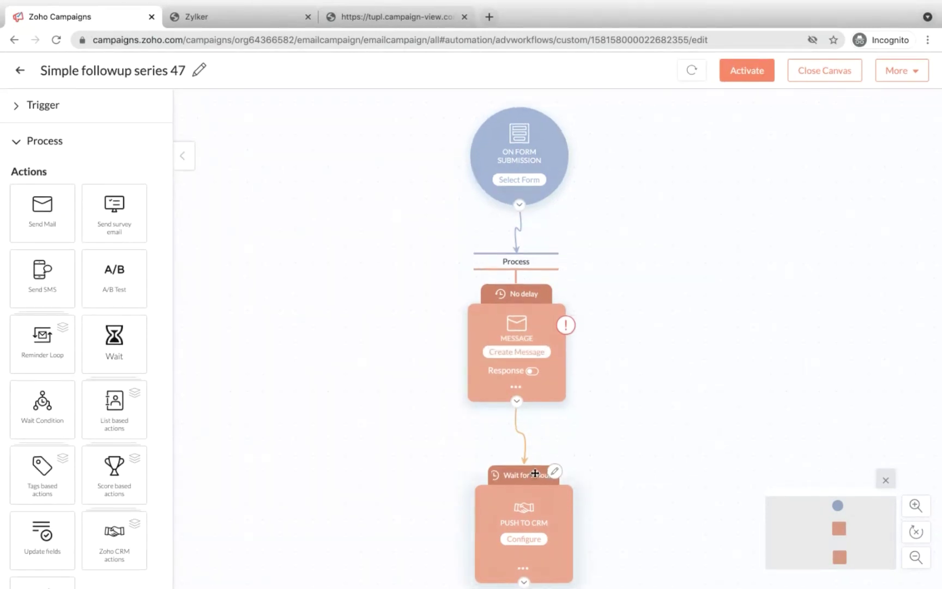
pyautogui.scroll(1, 535, 473)
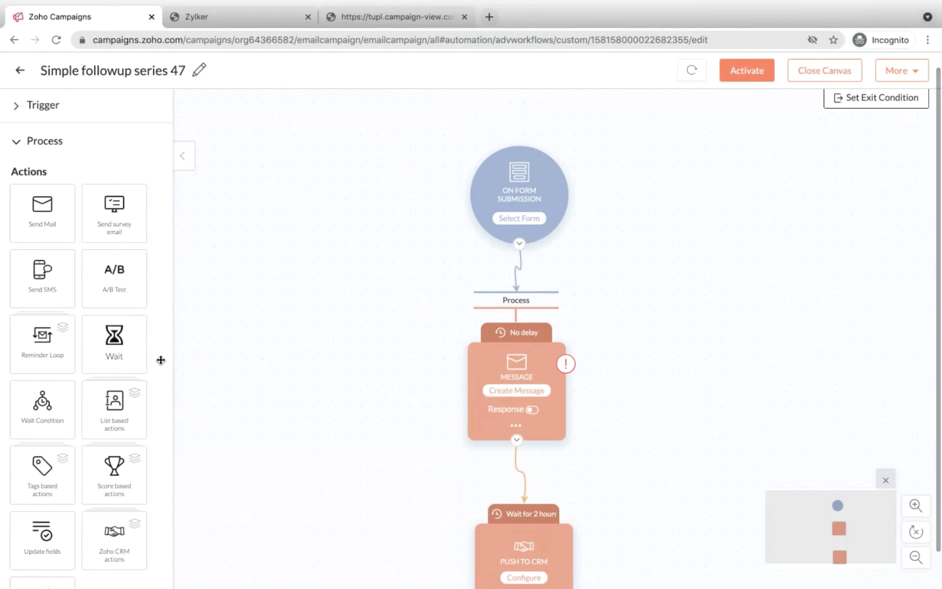
pyautogui.scroll(-3, 160, 360)
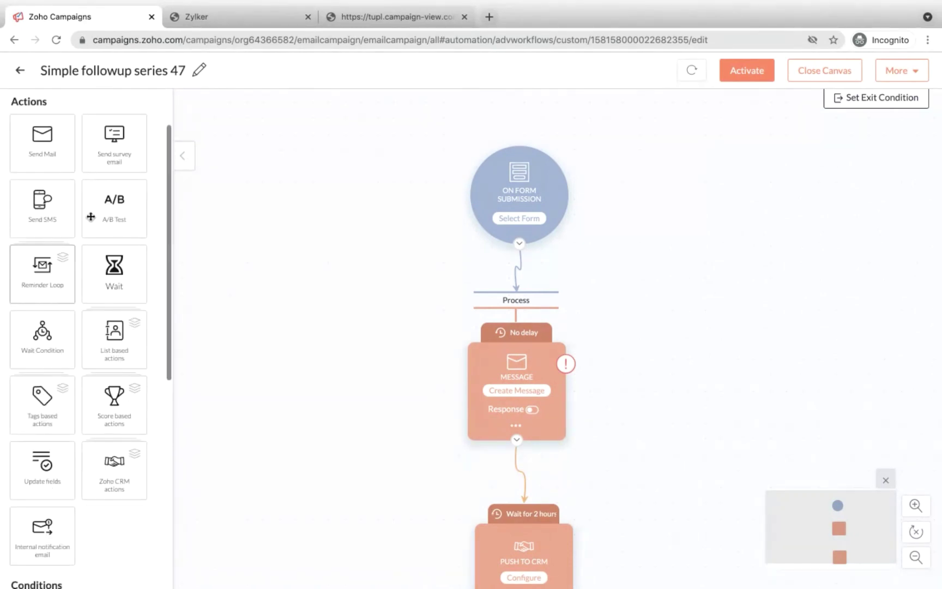
pyautogui.click(535, 408)
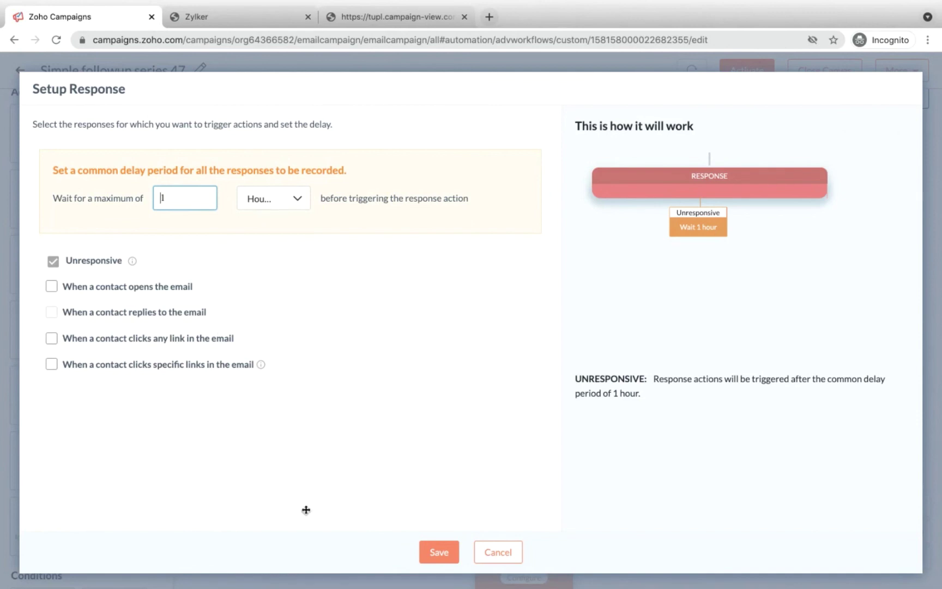
pyautogui.click(475, 553)
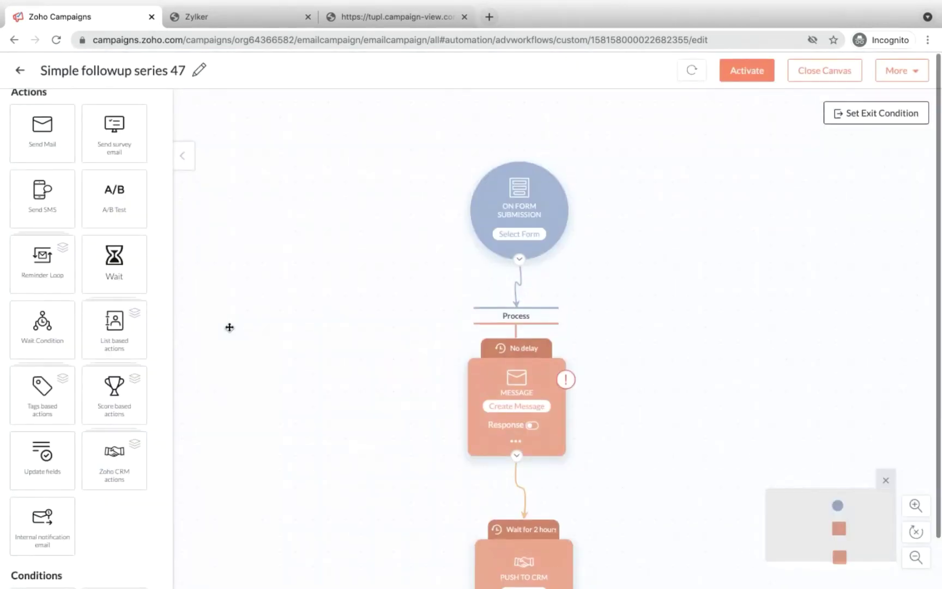
# Step: Close the workflow canvas and start a new campaign from Campaigns > Advanced Campaigns
pyautogui.click(836, 76)
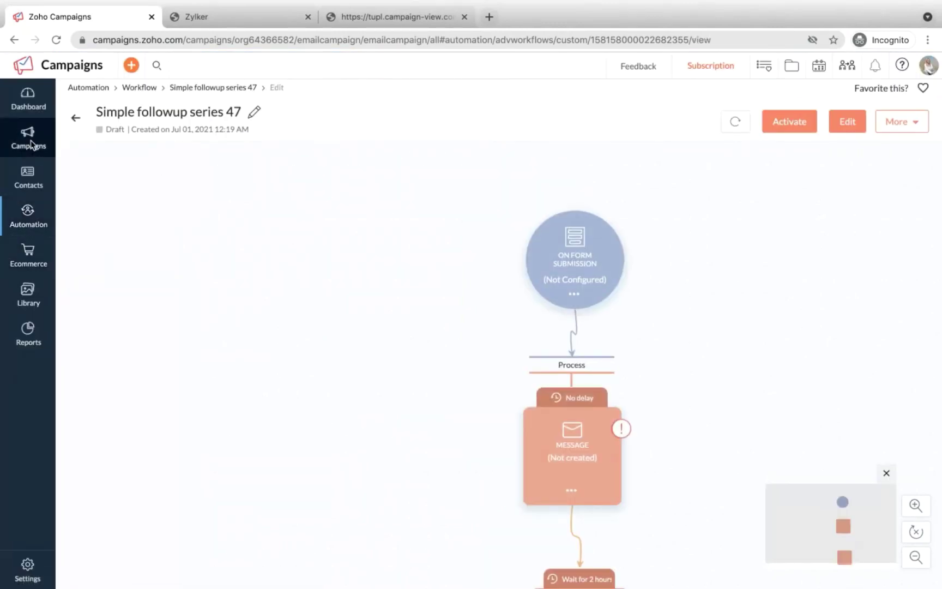
pyautogui.moveTo(31, 144)
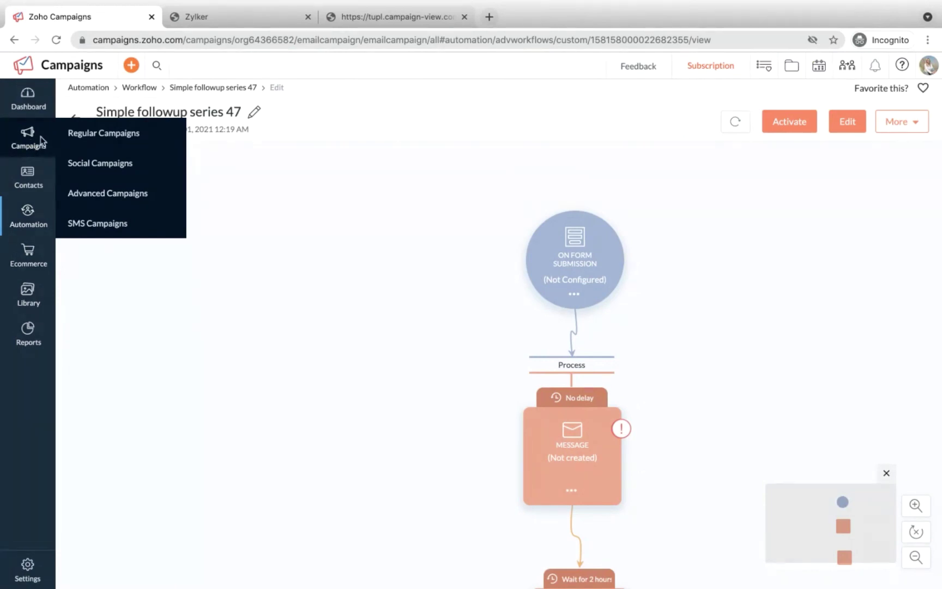
pyautogui.click(90, 197)
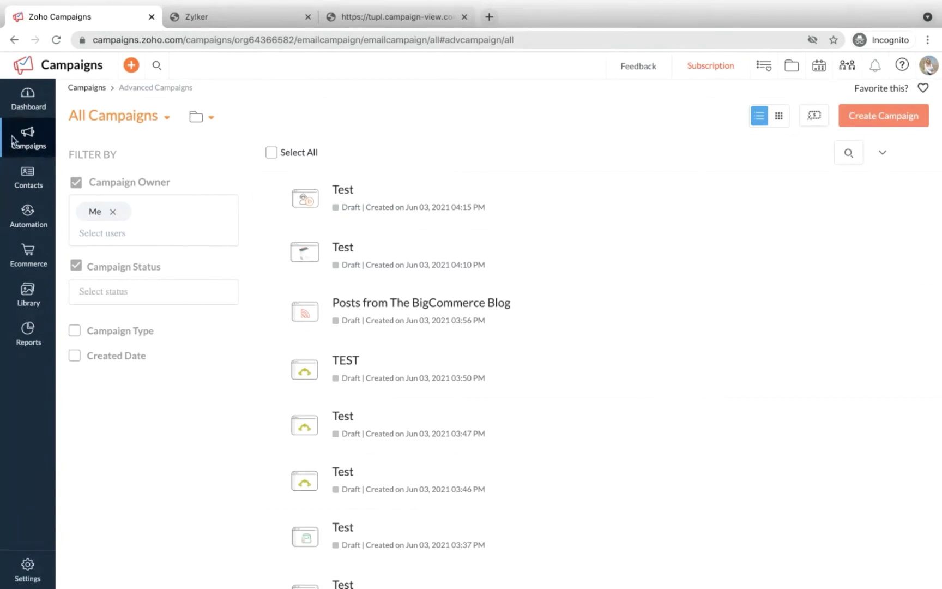
pyautogui.moveTo(679, 184)
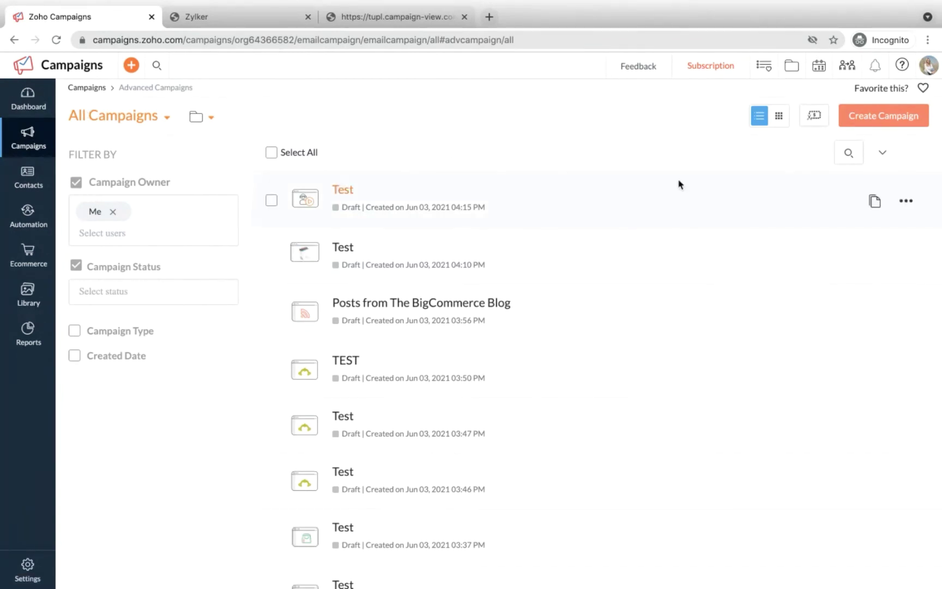
pyautogui.click(881, 123)
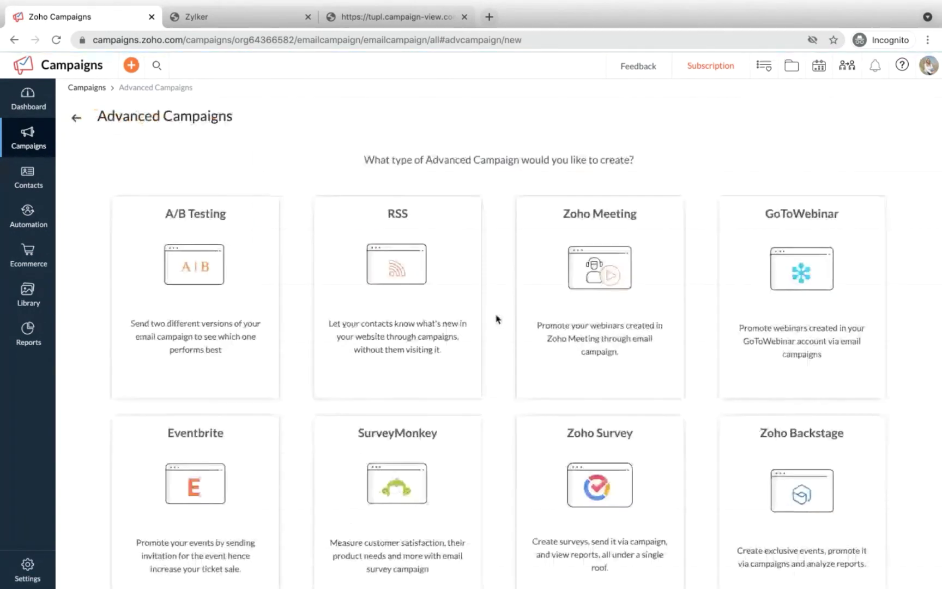
# Step: Browse the advanced campaign type cards, expanding the Zoho Survey creation options
pyautogui.moveTo(450, 429)
pyautogui.scroll(-3, 450, 431)
pyautogui.scroll(3, 450, 431)
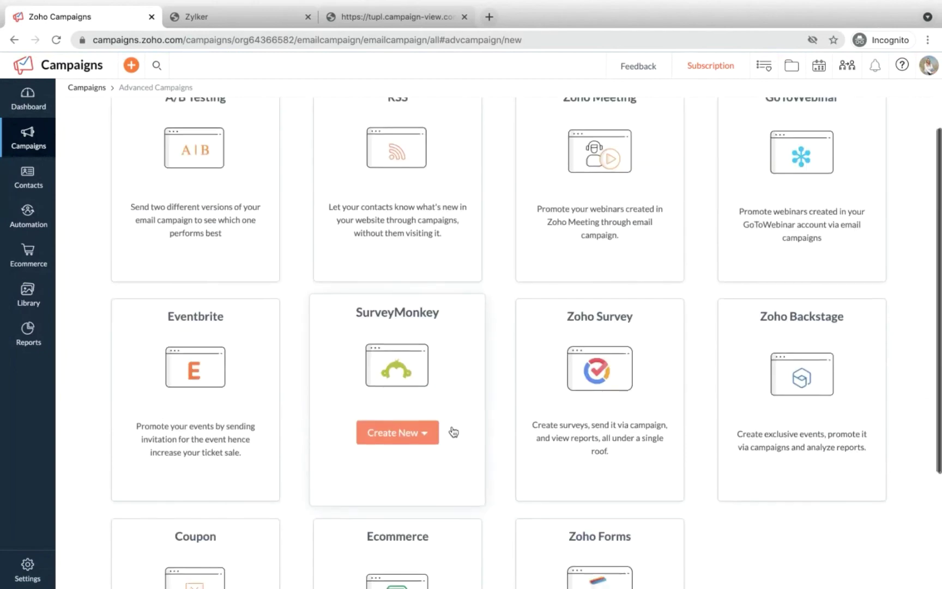
pyautogui.scroll(-4, 452, 431)
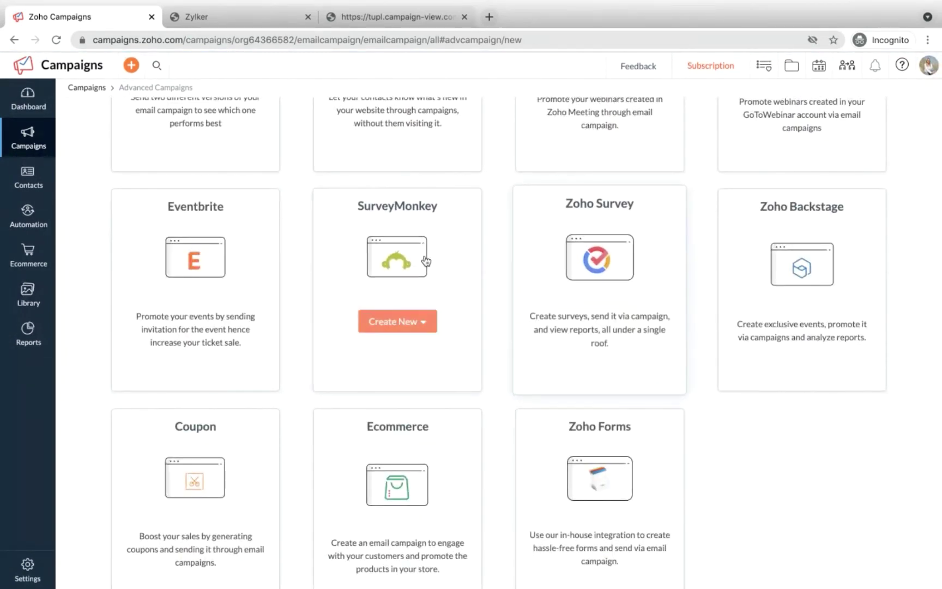
pyautogui.moveTo(427, 270)
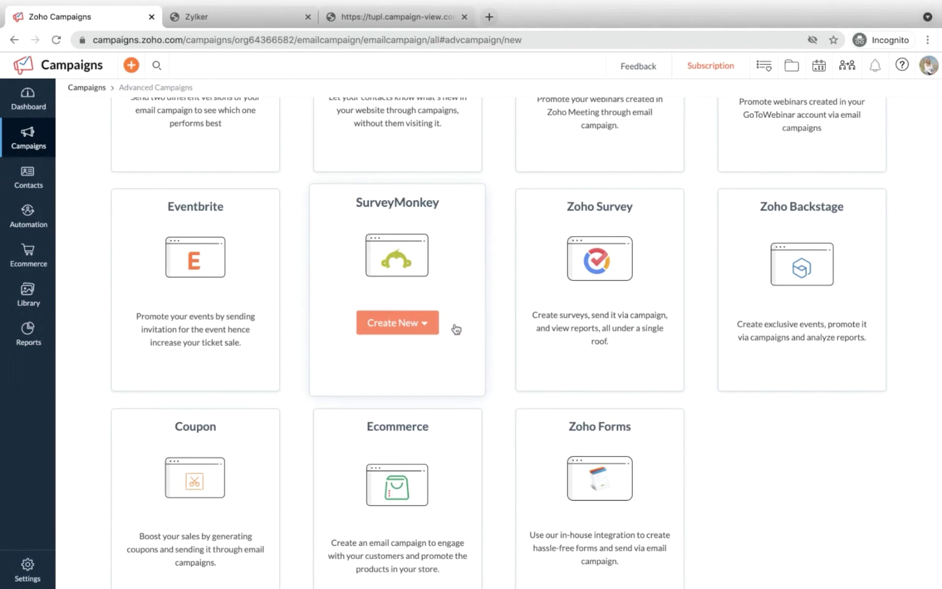
pyautogui.moveTo(600, 281)
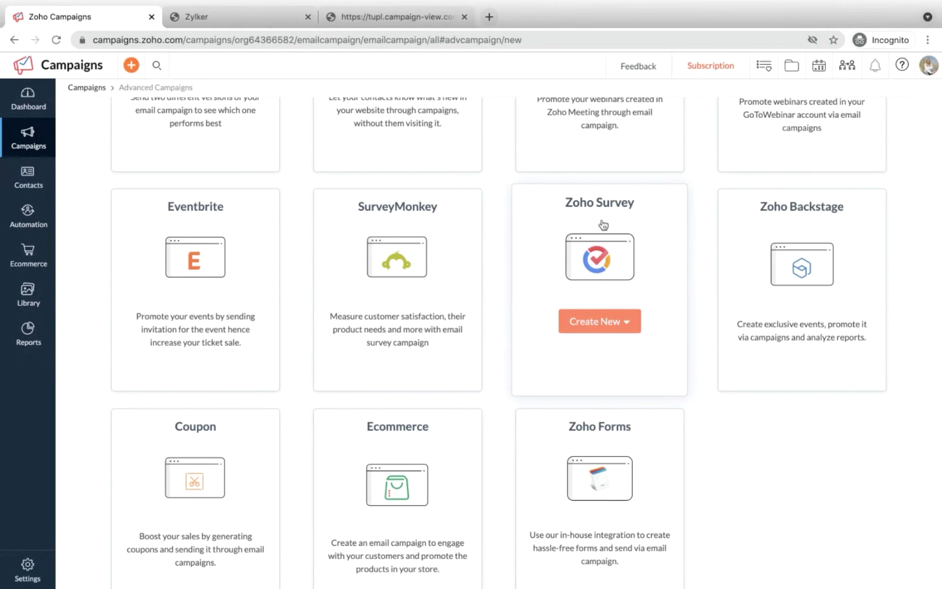
pyautogui.click(595, 321)
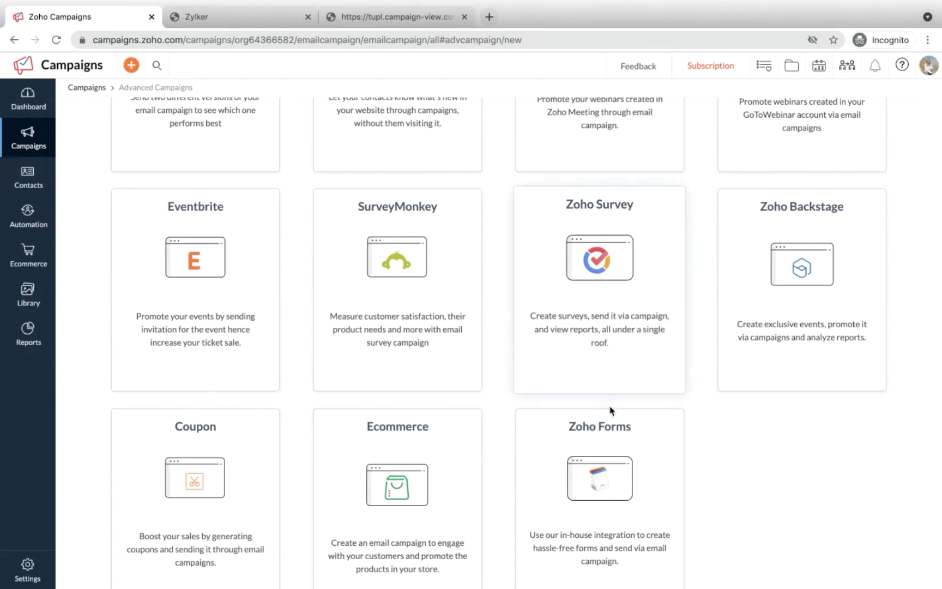
pyautogui.click(600, 320)
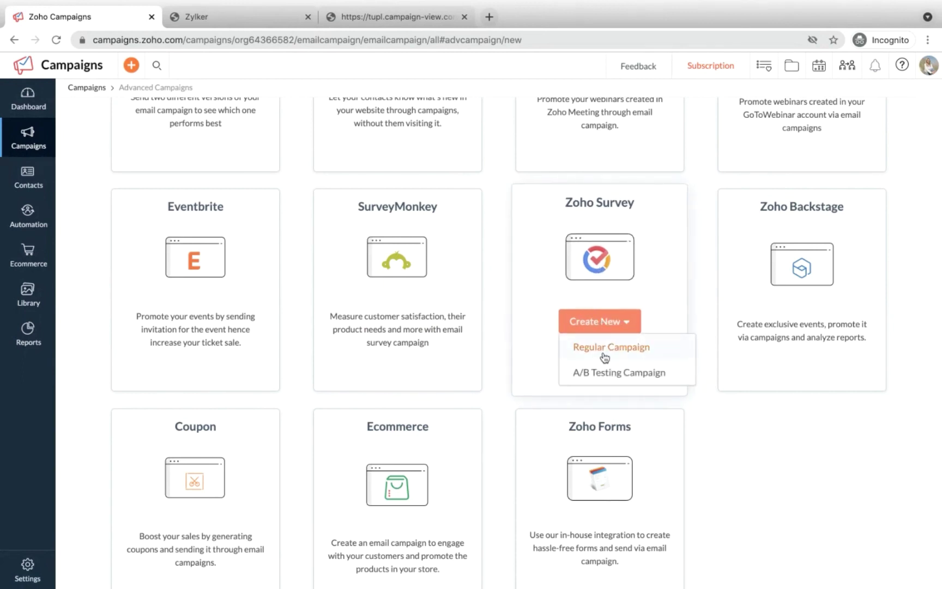
pyautogui.scroll(3, 569, 376)
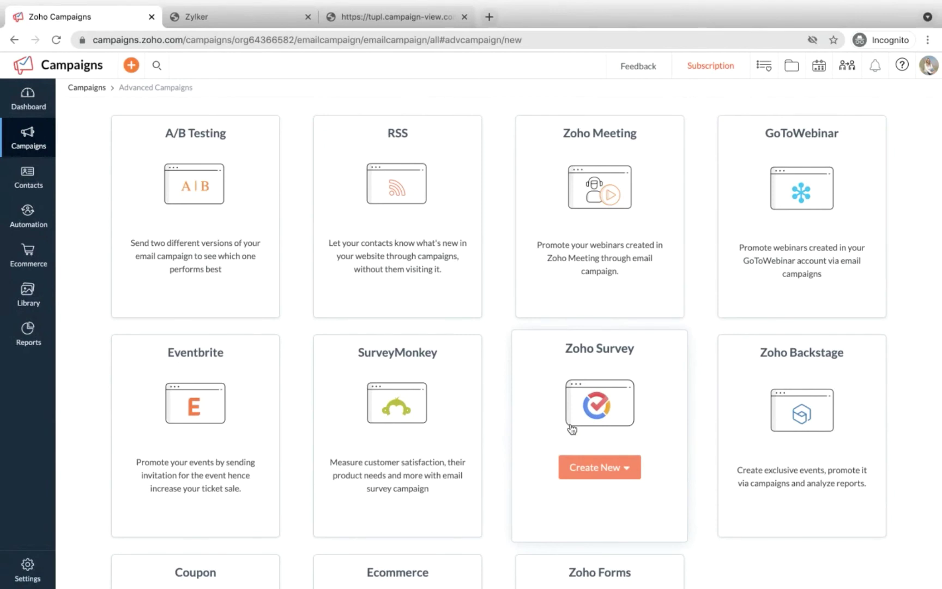
pyautogui.scroll(1, 172, 275)
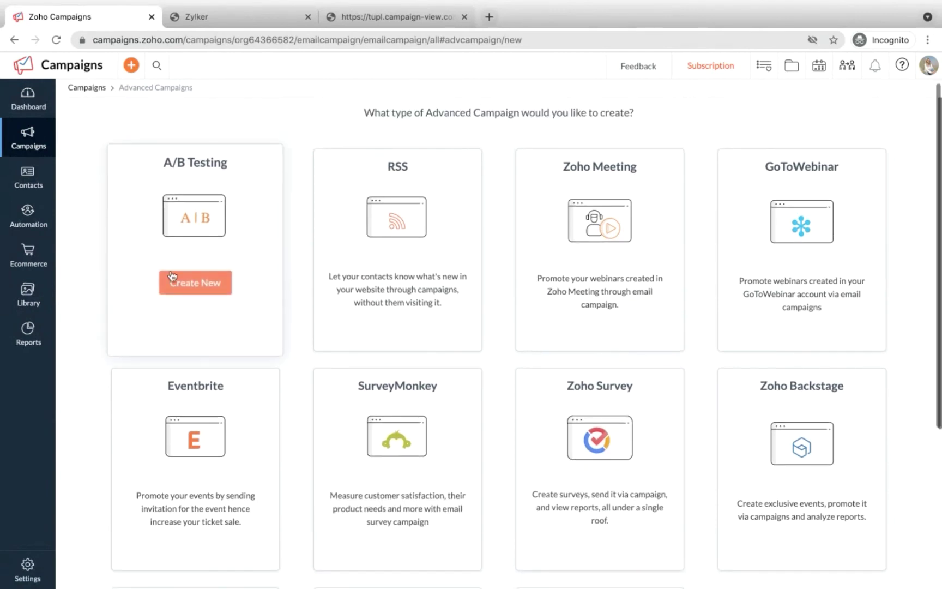
pyautogui.scroll(1, 172, 275)
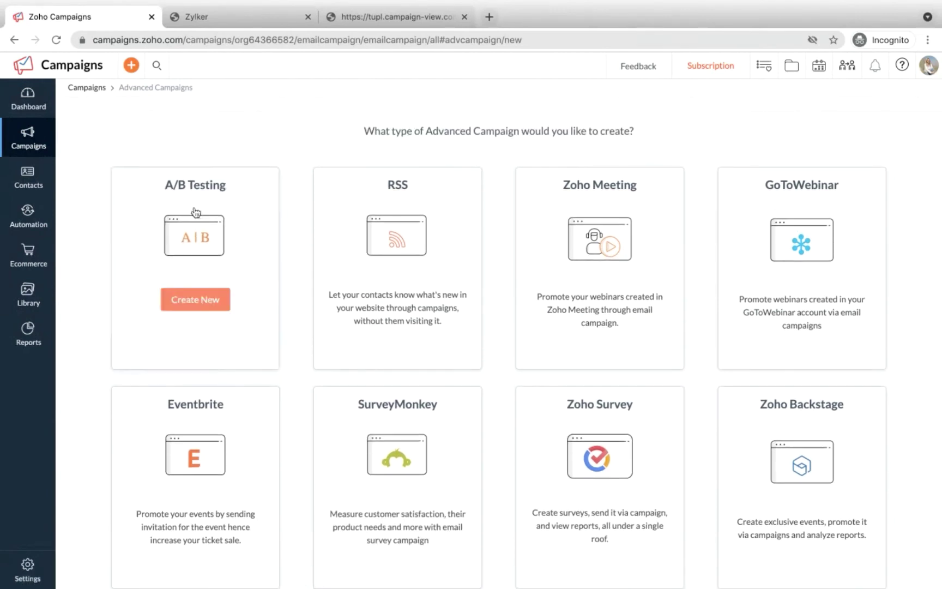
# Step: Open the A/B Testing campaign setup form, then advance the slideshow to the Dynamic Conditions slide
pyautogui.click(203, 302)
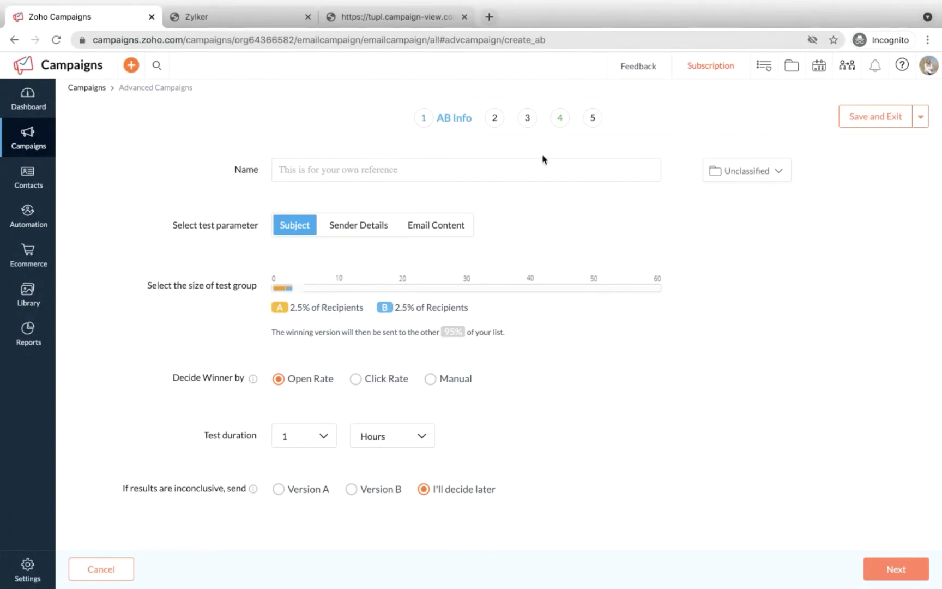
pyautogui.hotkey('ctrl', 'Left')
pyautogui.hotkey('ctrl', 'Left')
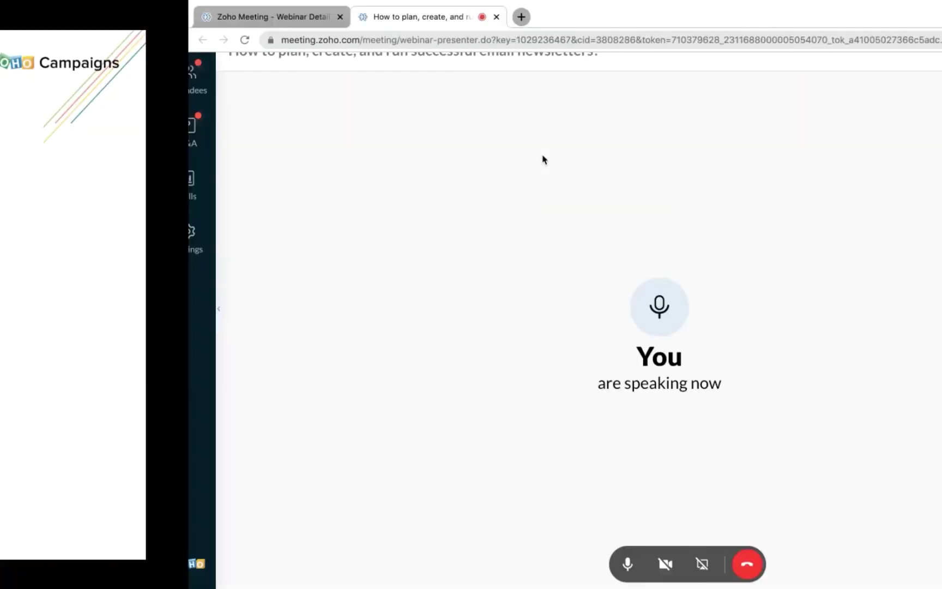
pyautogui.press('Right')
pyautogui.press('Right')
pyautogui.press('Right')
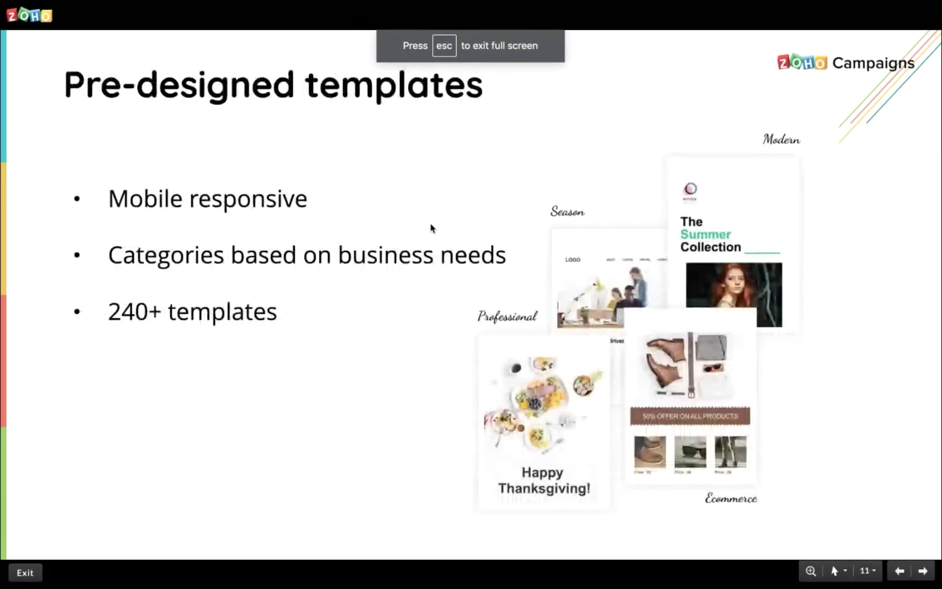
pyautogui.press('Right')
pyautogui.press('Right')
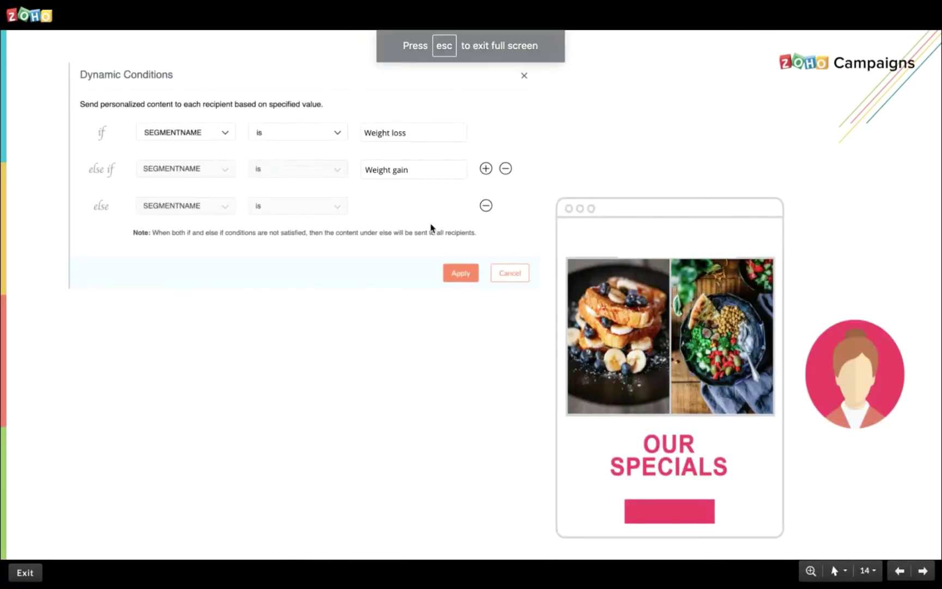